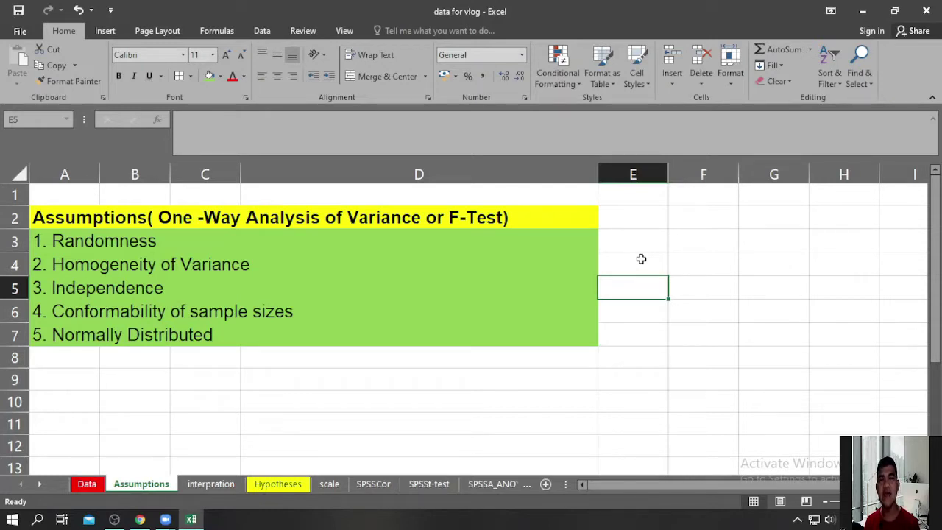
Review the five one-way ANOVA assumptions on the Assumptions sheet, from Randomness to Normally Distributed
left_click(647, 239)
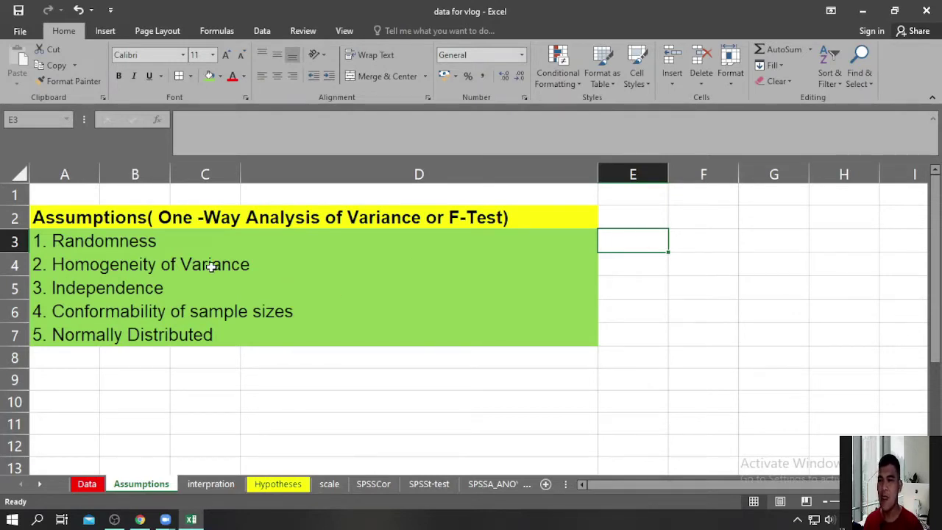
left_click(129, 241)
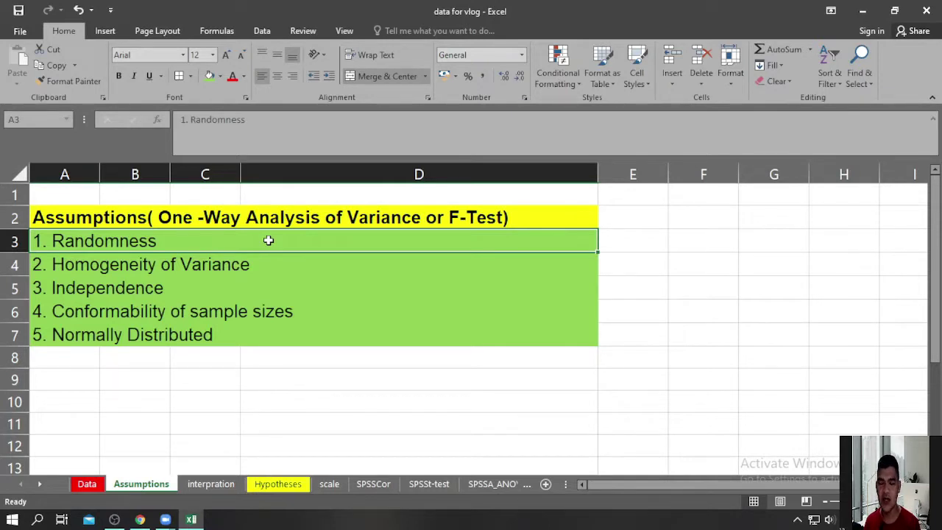
key("Down")
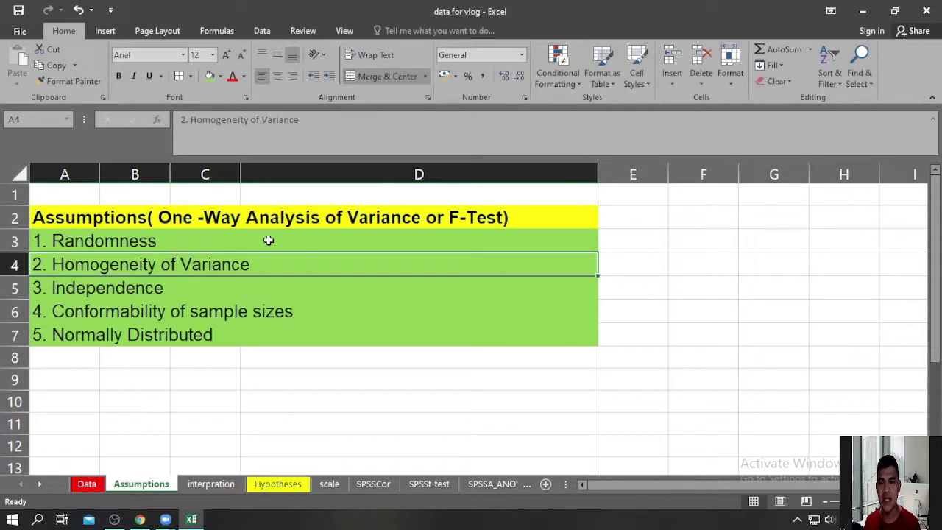
key("Down")
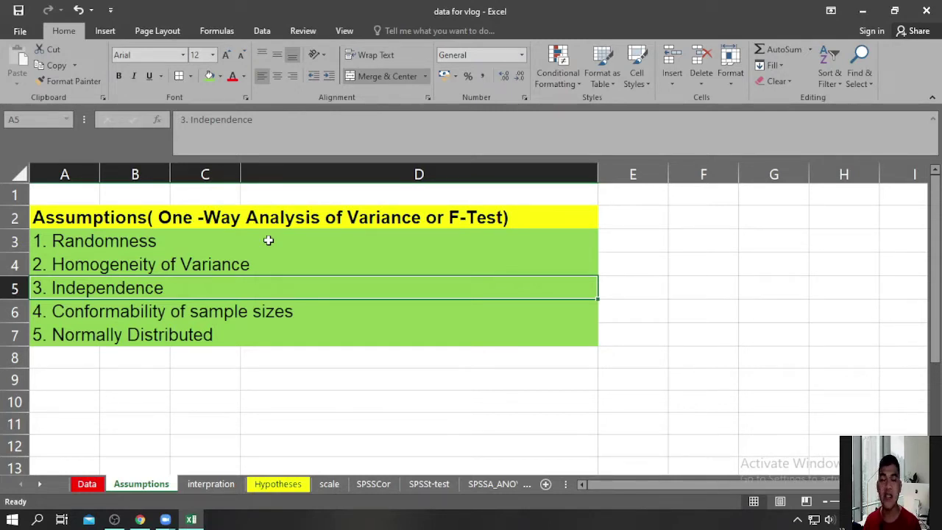
key("Down")
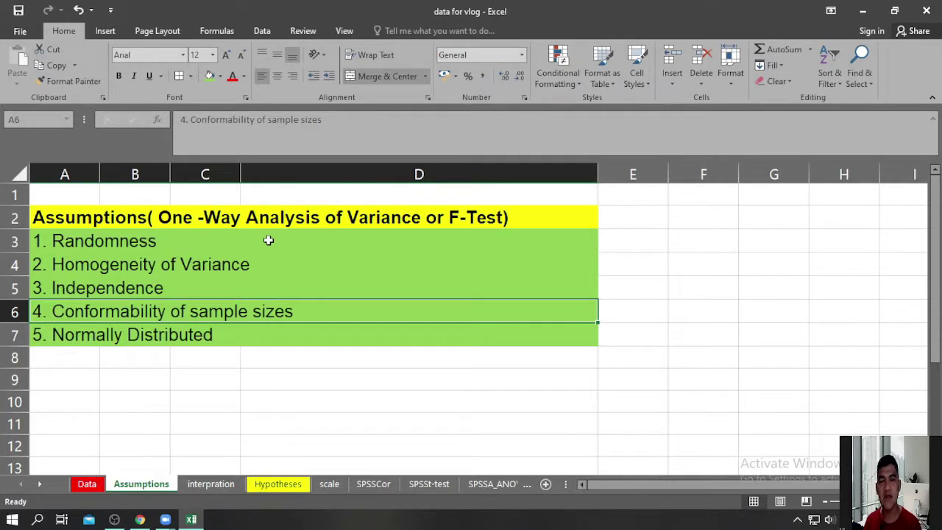
key("Down")
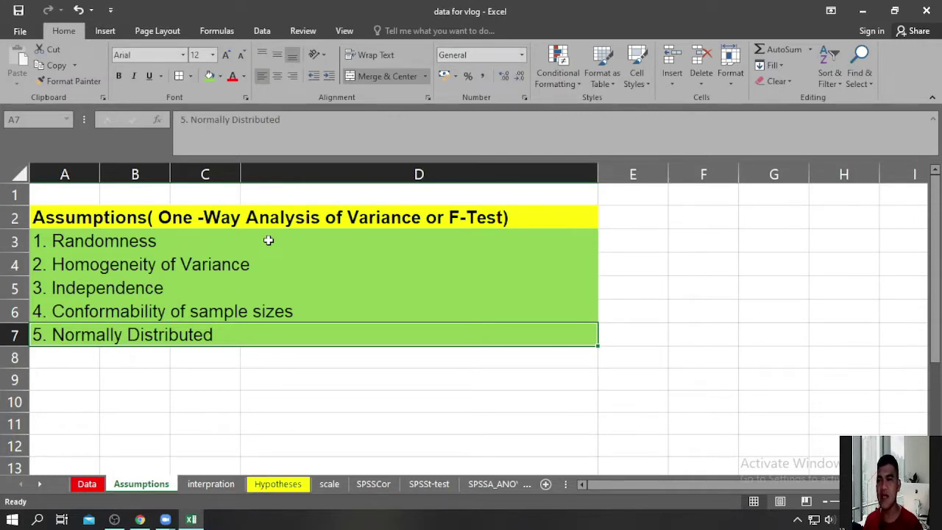
left_click_drag(223, 232, 212, 356)
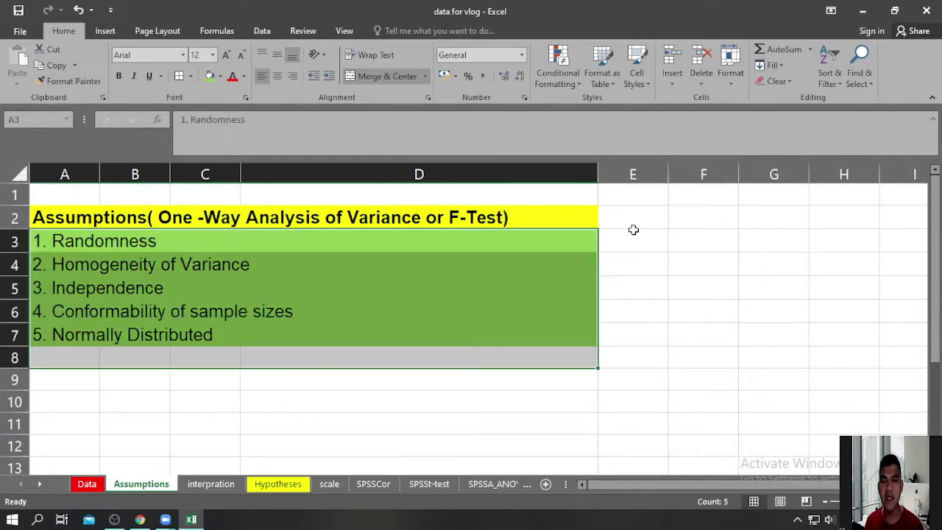
left_click(633, 234)
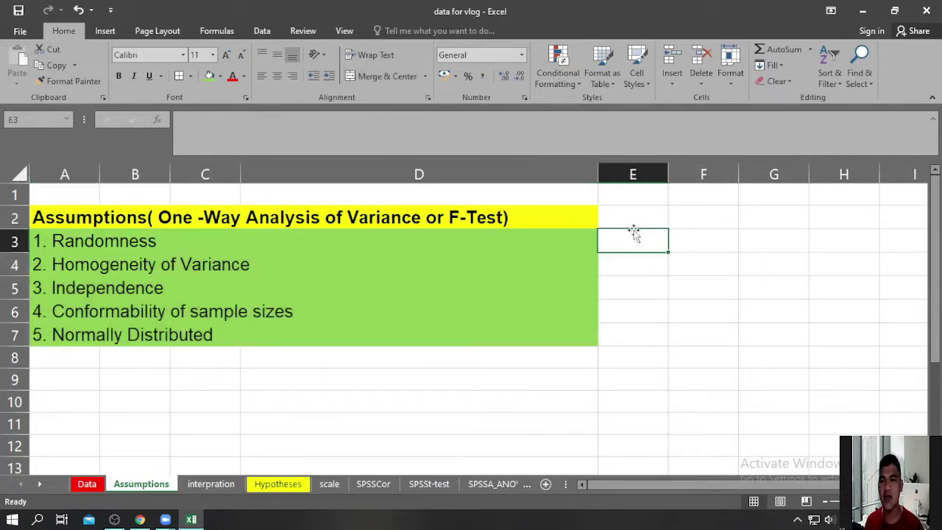
left_click(163, 240)
left_click_drag(163, 240, 161, 359)
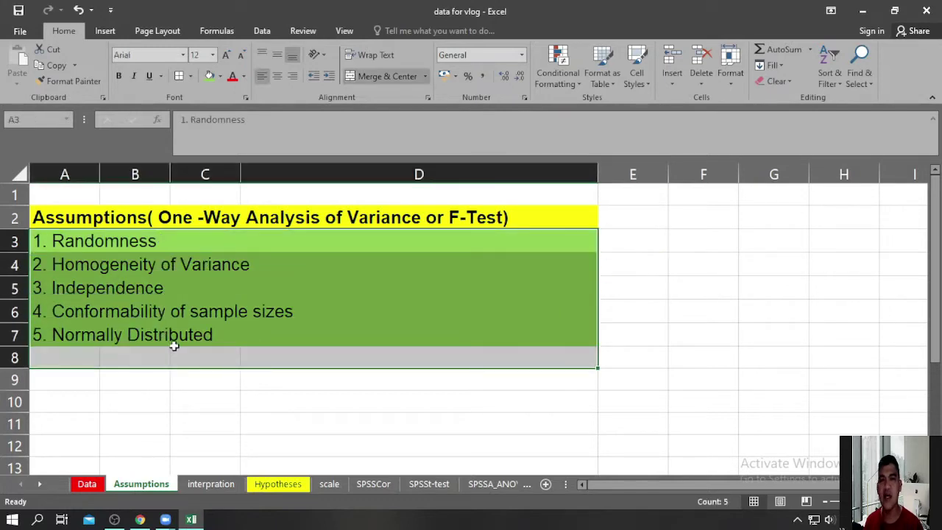
Look through the student records on the Data sheet from the first row to the last
left_click(94, 486)
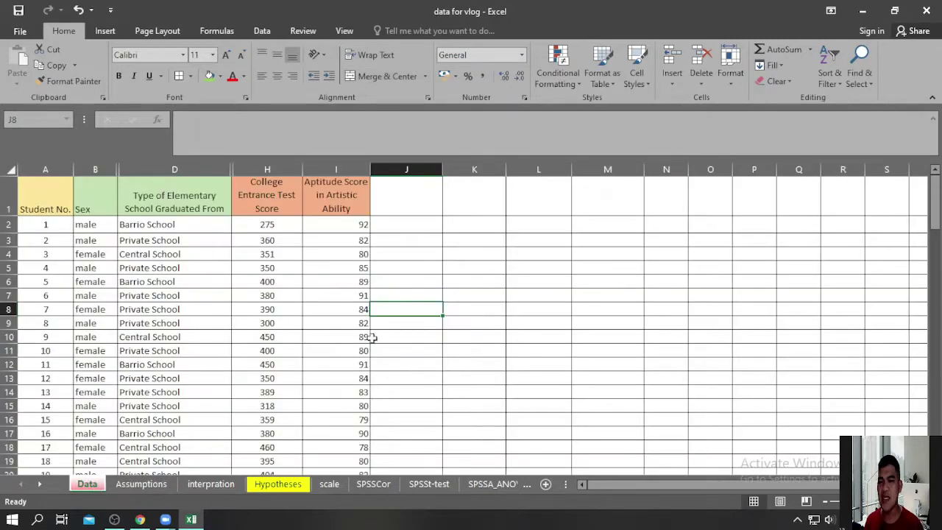
scroll(420, 218, "down", 3)
scroll(421, 219, "up", 3)
left_click(410, 236)
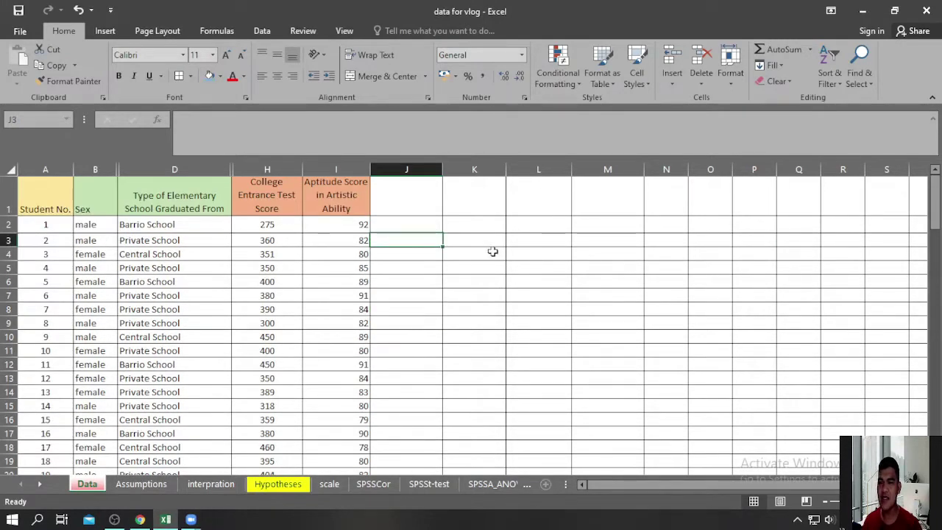
scroll(569, 241, "down", 1)
scroll(568, 242, "down", 20)
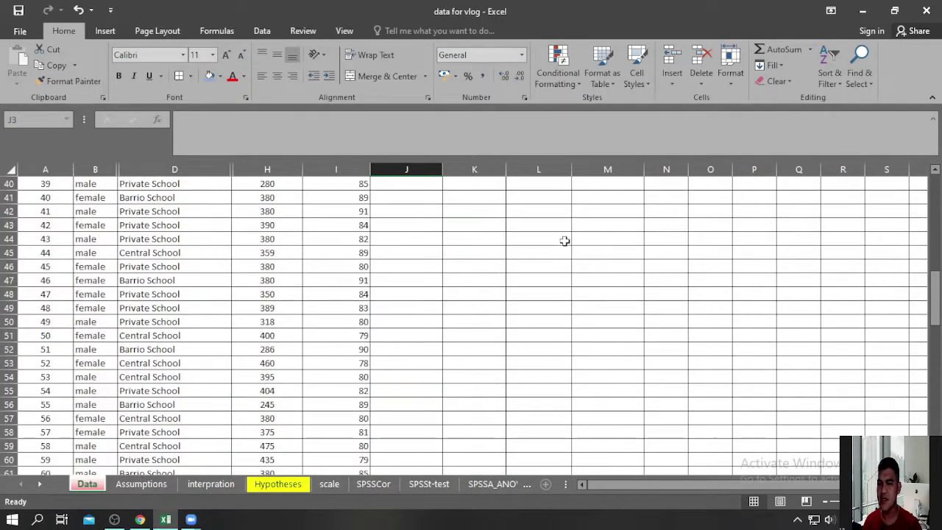
scroll(565, 245, "down", 10)
scroll(563, 239, "up", 20)
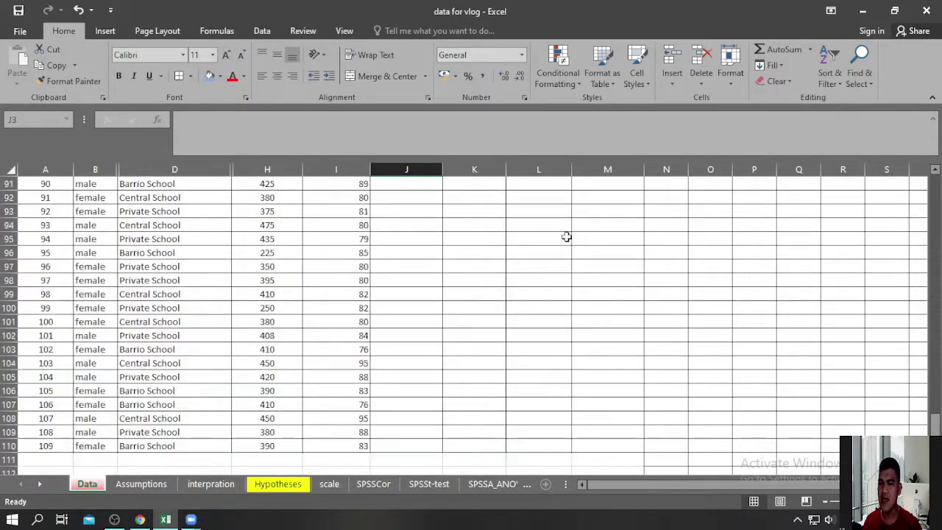
scroll(560, 234, "up", 10)
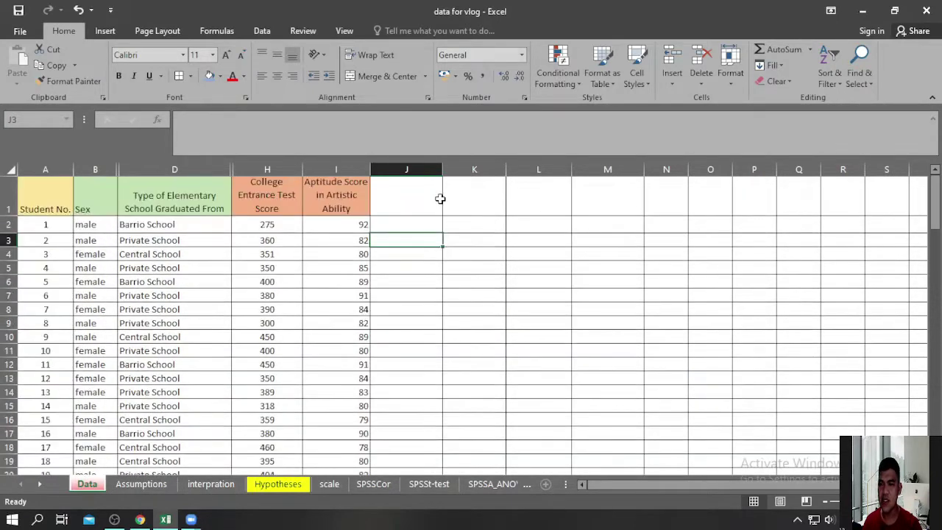
Examine the College Entrance Test Score column together with the Type of Elementary School Graduated From column
left_click(281, 171)
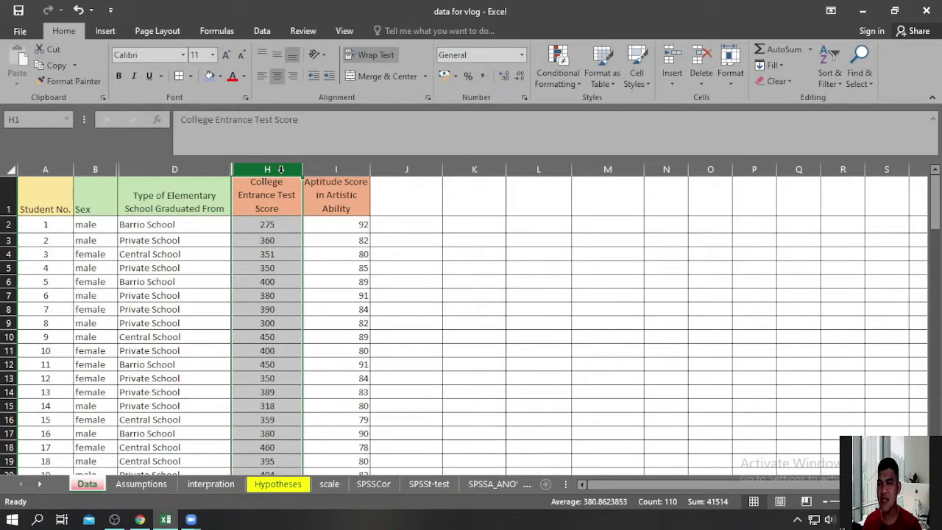
left_click(174, 169)
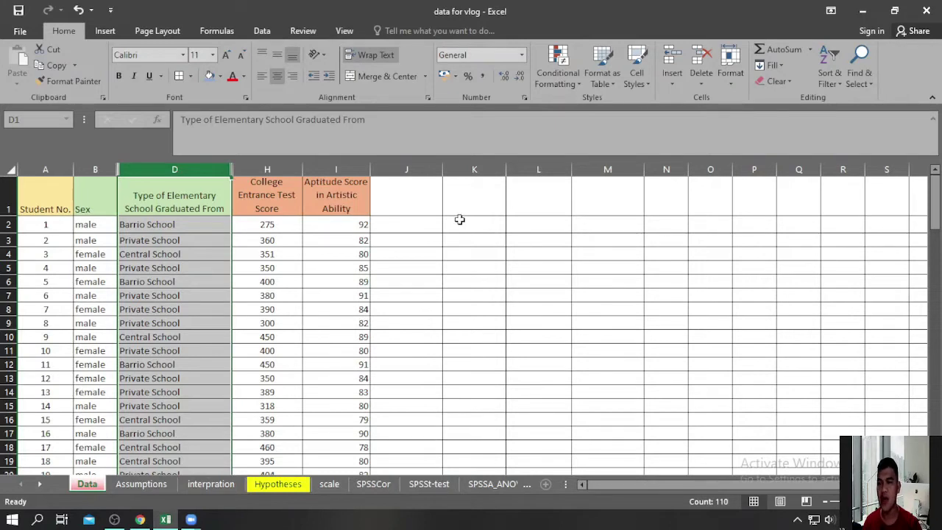
left_click(279, 167, "ctrl")
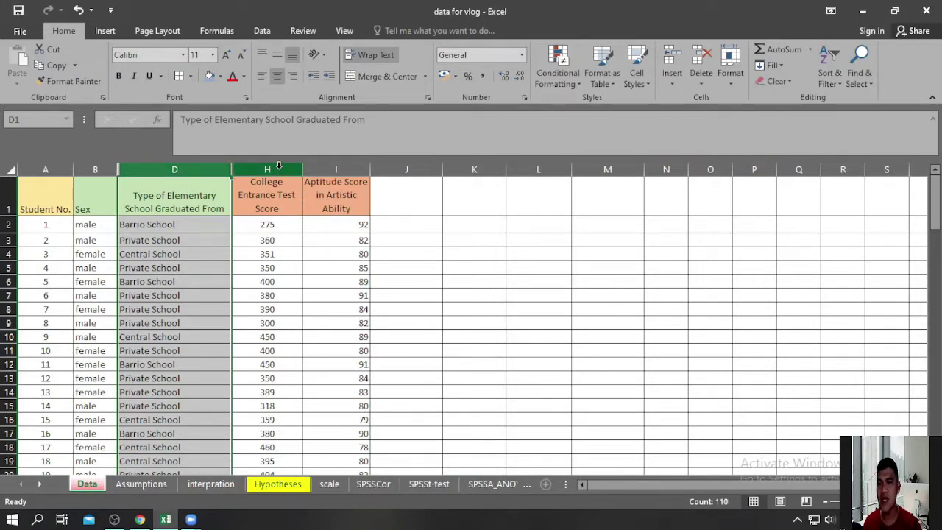
left_click_drag(279, 168, 210, 162)
left_click(477, 222)
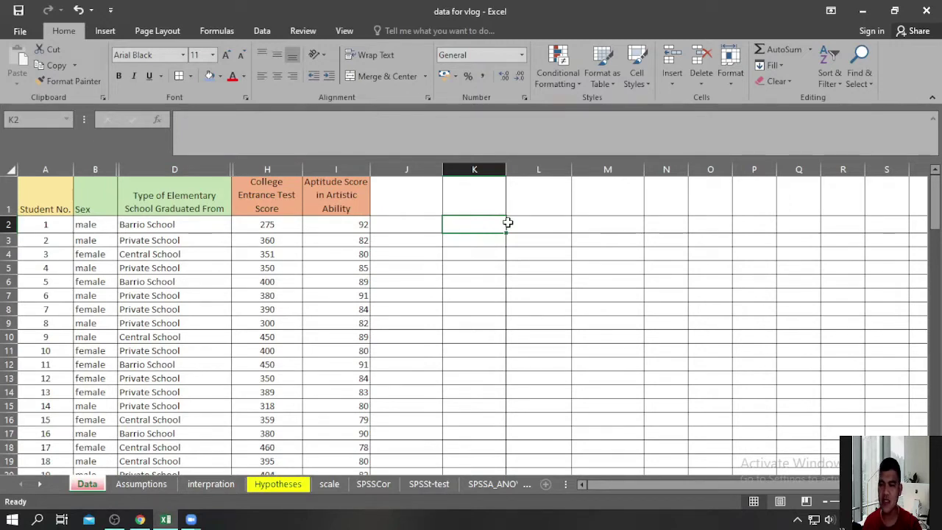
Read the null and alternative hypotheses on the Hypotheses sheet
left_click(284, 488)
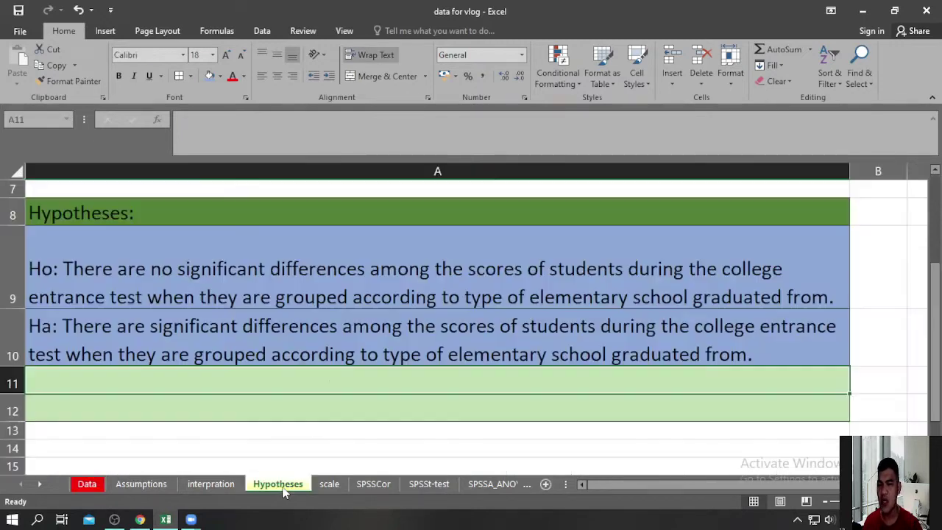
left_click(273, 277)
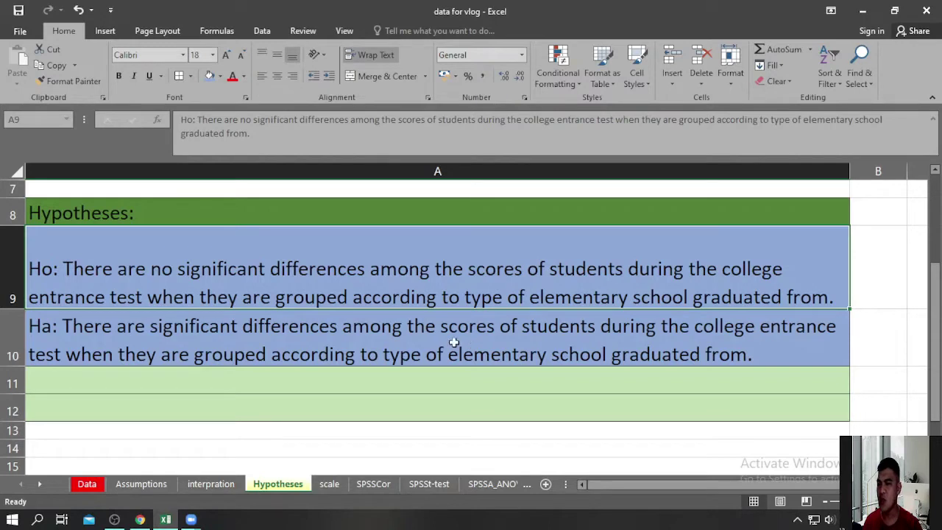
left_click(345, 338)
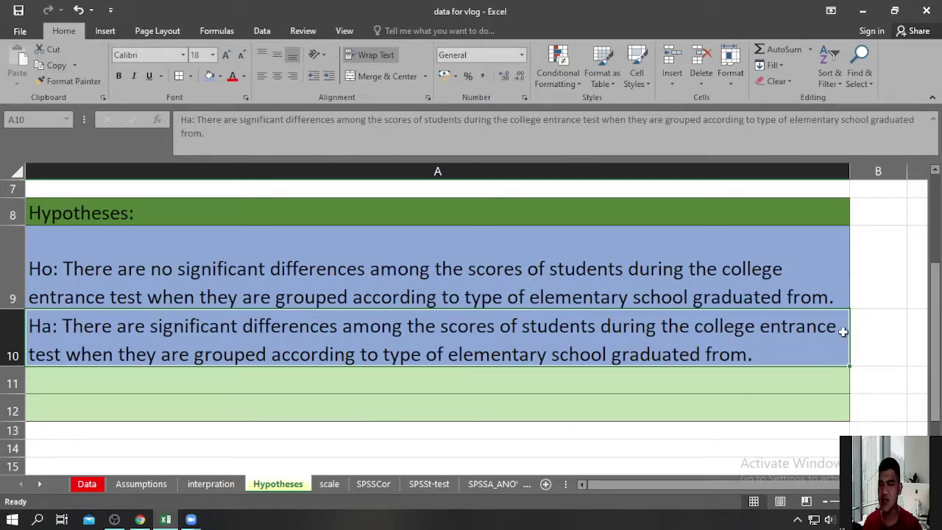
Return to the Data sheet and examine the school categories in the Type of Elementary School Graduated From column
left_click(88, 484)
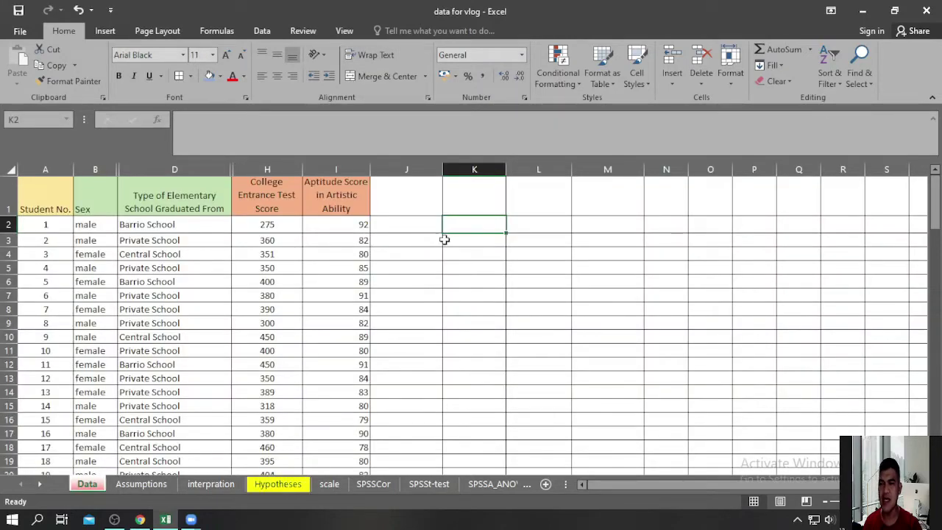
scroll(471, 238, "down", 1)
scroll(471, 237, "up", 1)
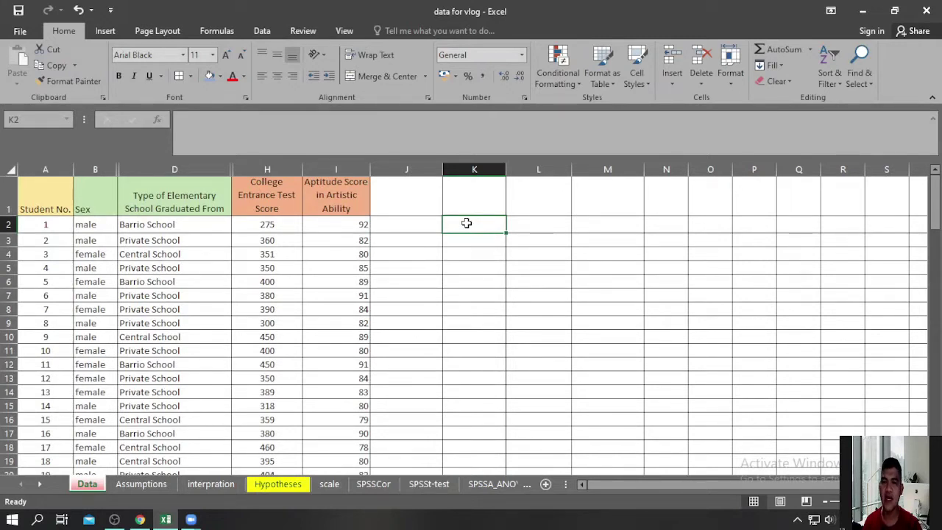
left_click(470, 254)
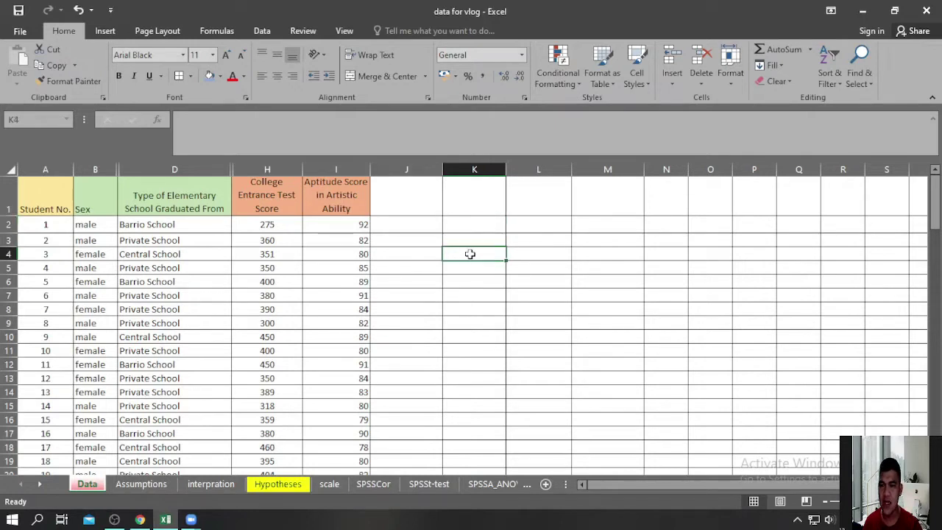
left_click(473, 223)
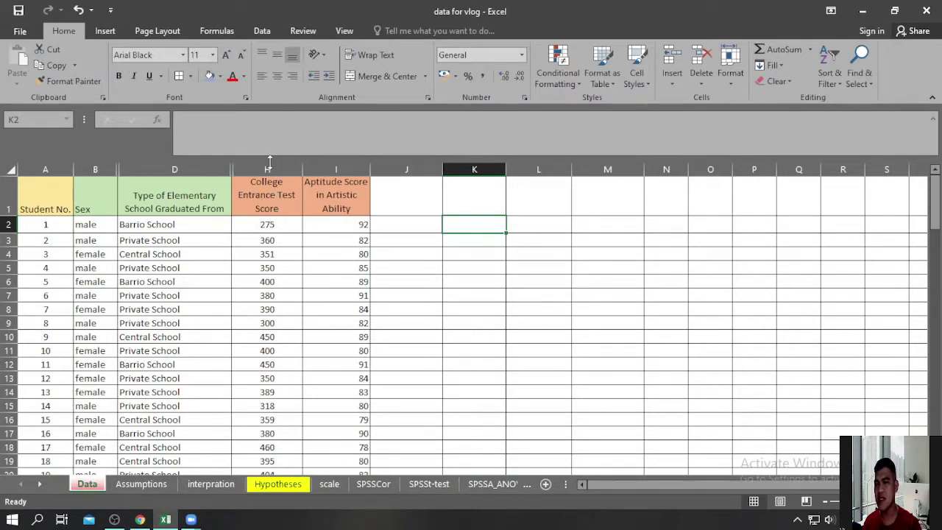
left_click(171, 163)
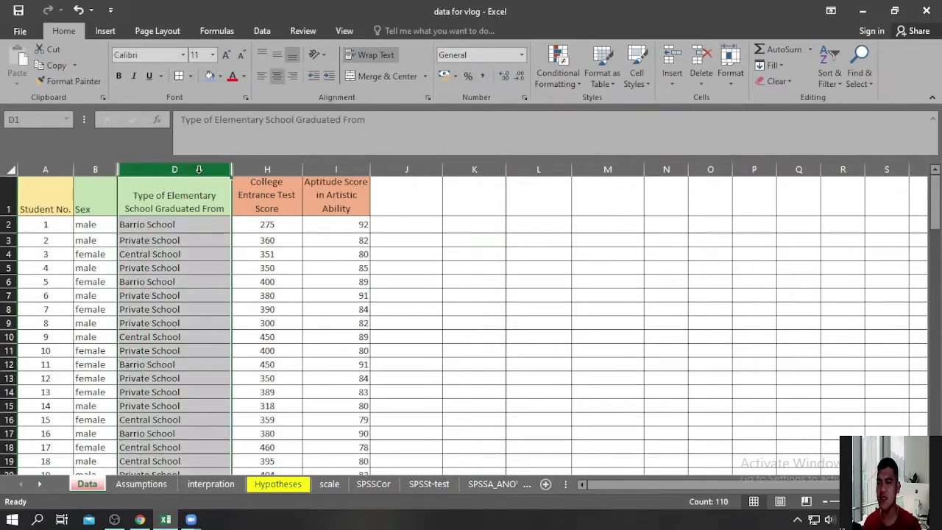
left_click(161, 226)
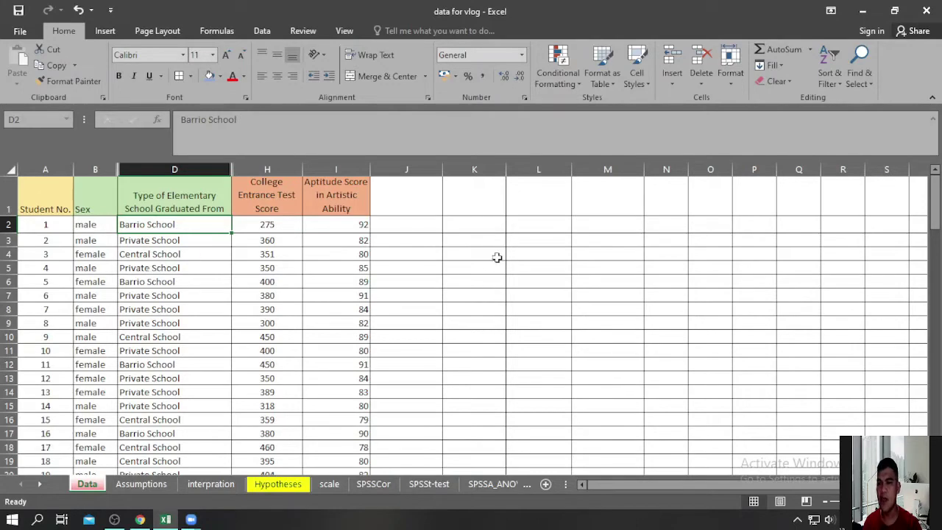
left_click(496, 257)
Sort the student records A to Z by type of elementary school (D2:D110), expanding the selection to the adjacent columns
left_click_drag(191, 224, 182, 450)
left_click_drag(182, 507, 191, 440)
left_click(832, 71)
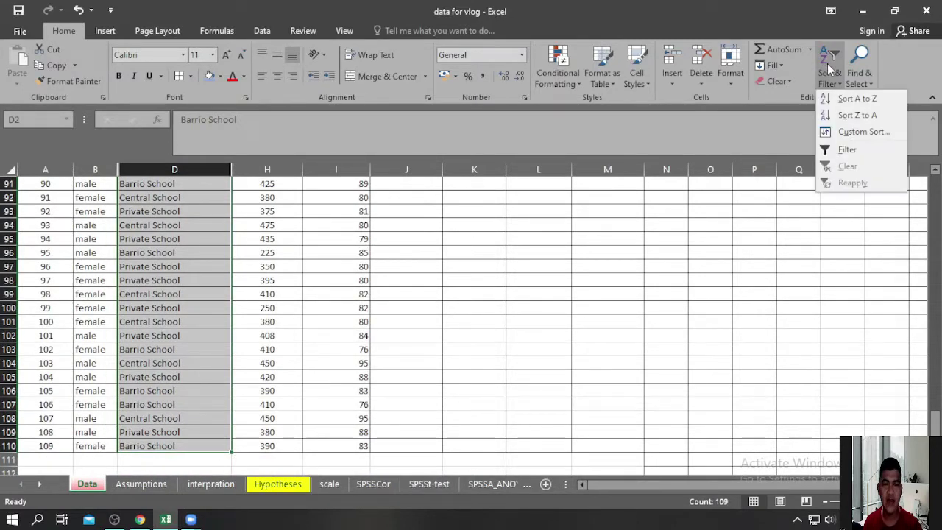
left_click(861, 99)
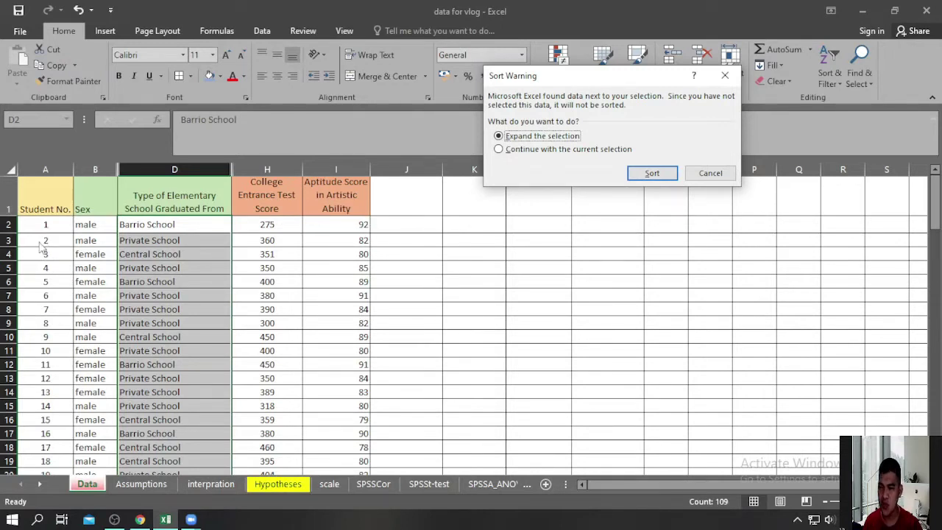
left_click(653, 173)
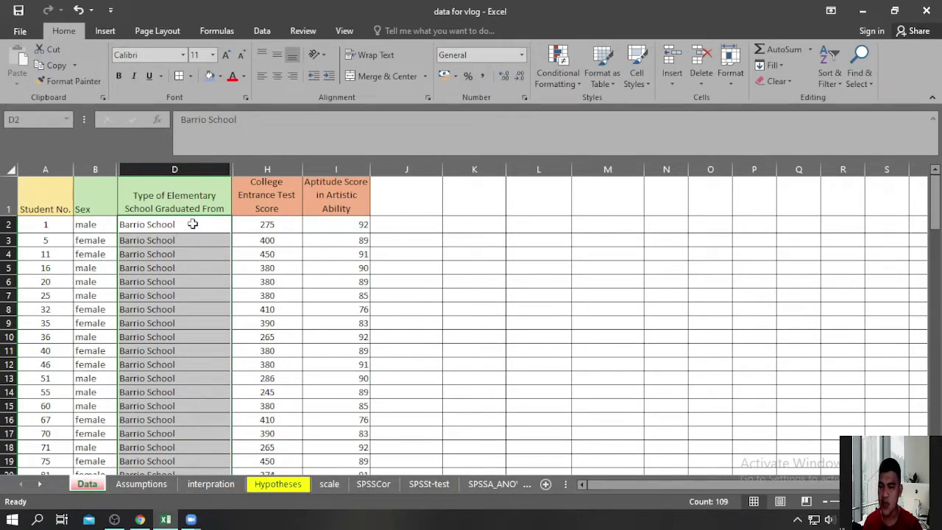
Check the school-type groups throughout the sorted records and compare the school type column with the College Entrance Test Score column
scroll(193, 224, "down", 5)
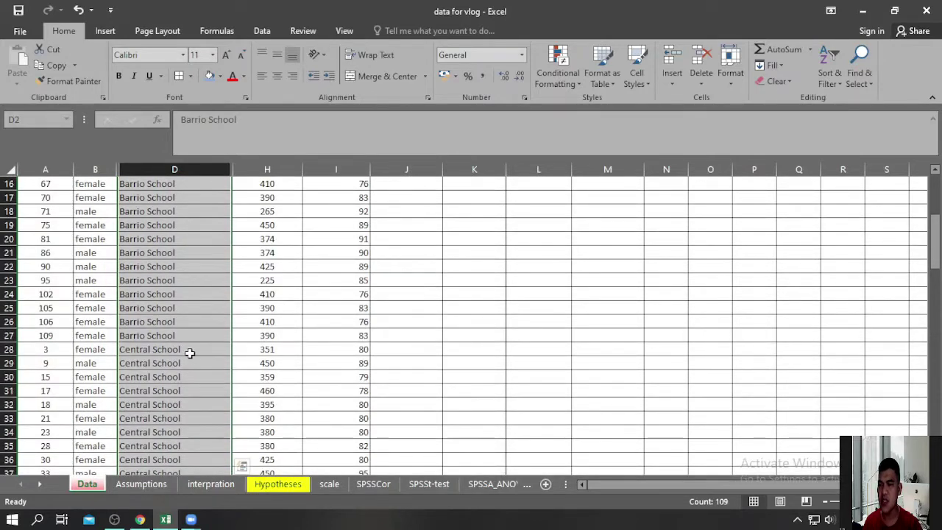
scroll(184, 349, "down", 10)
scroll(187, 339, "down", 4)
scroll(241, 309, "up", 18)
scroll(469, 309, "up", 1)
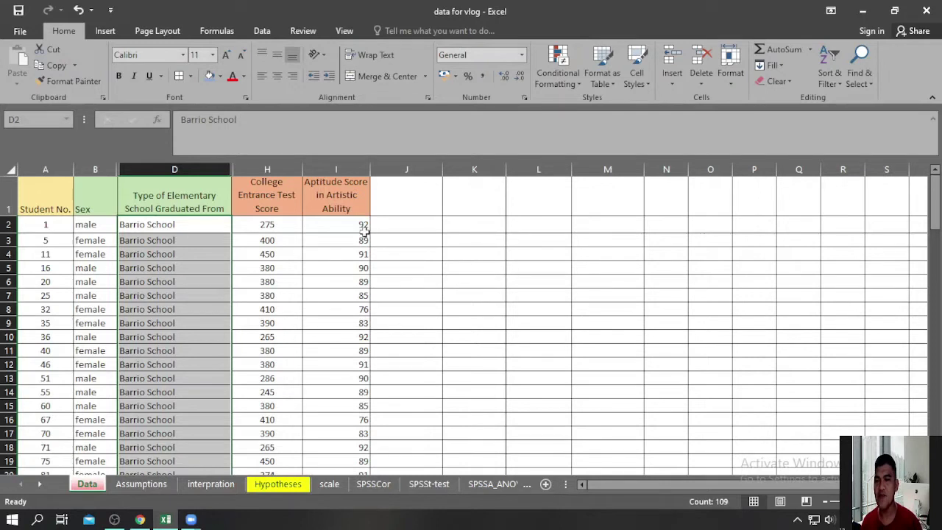
left_click(265, 169)
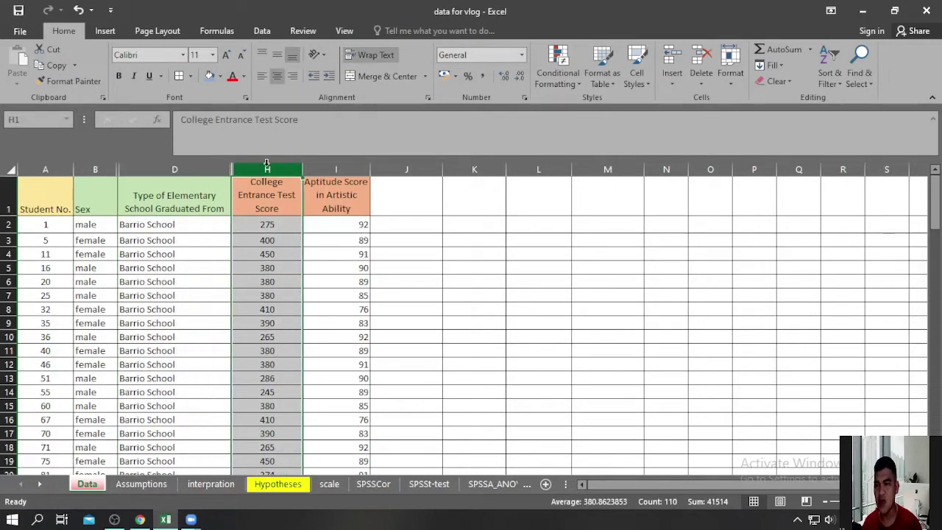
left_click(185, 169)
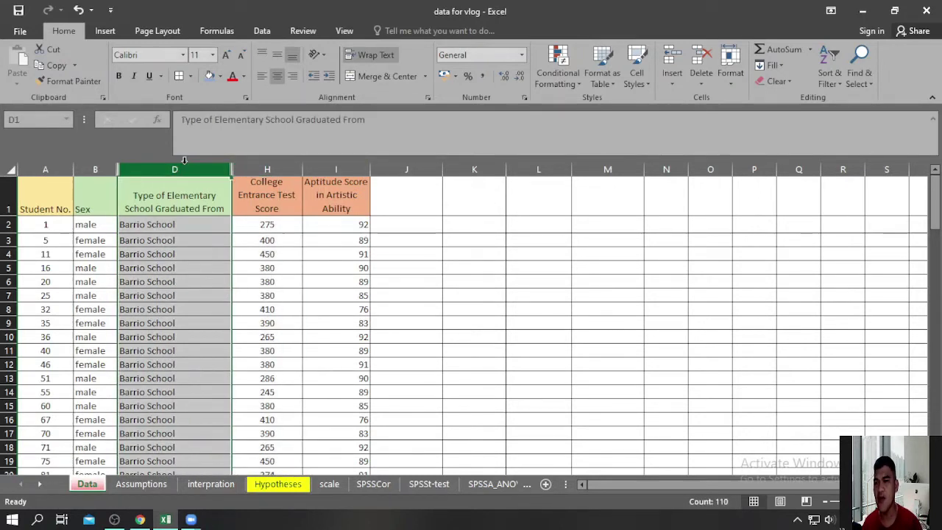
left_click(475, 240)
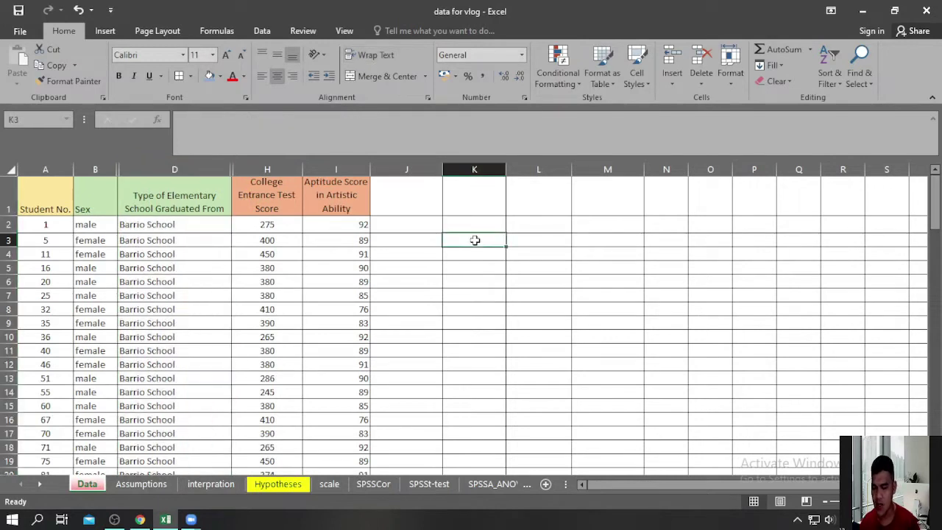
Enter the column headings Barrio, Central and Private in cells K3, L3 and M3
type("barrio")
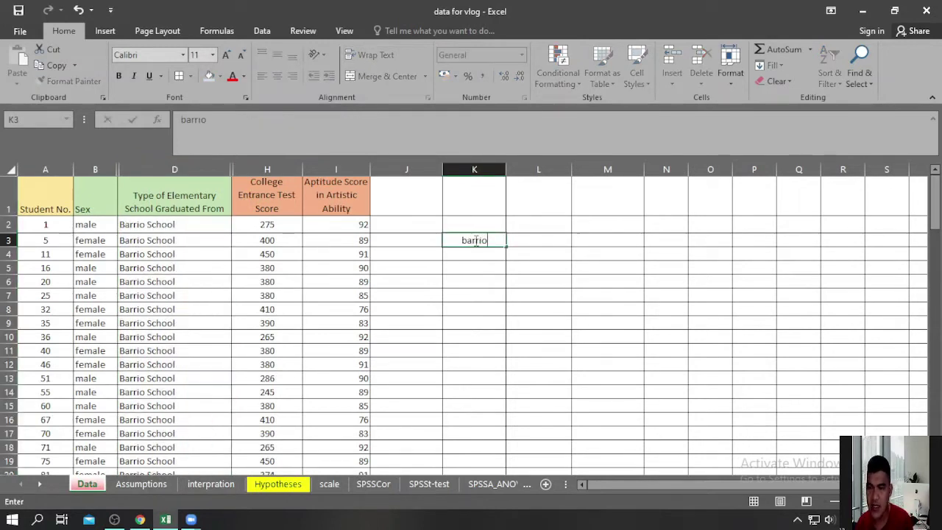
key("Tab")
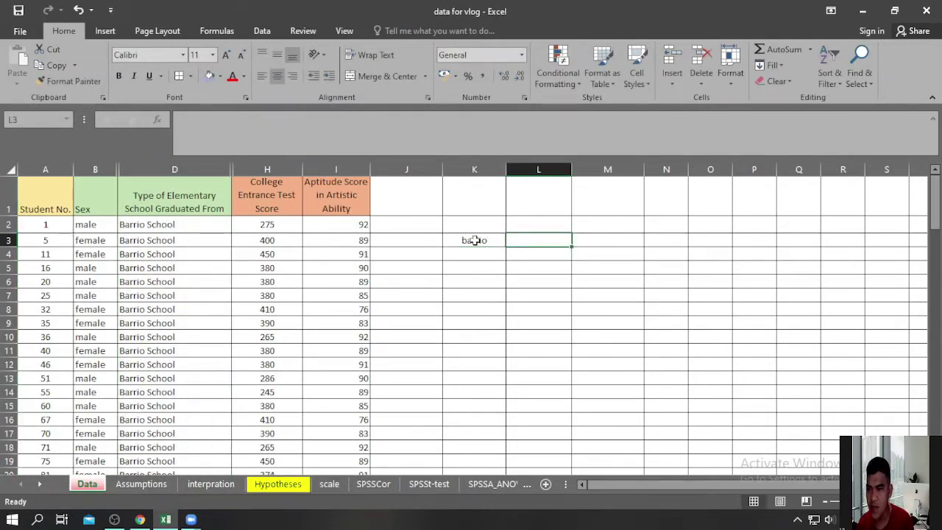
type("Central")
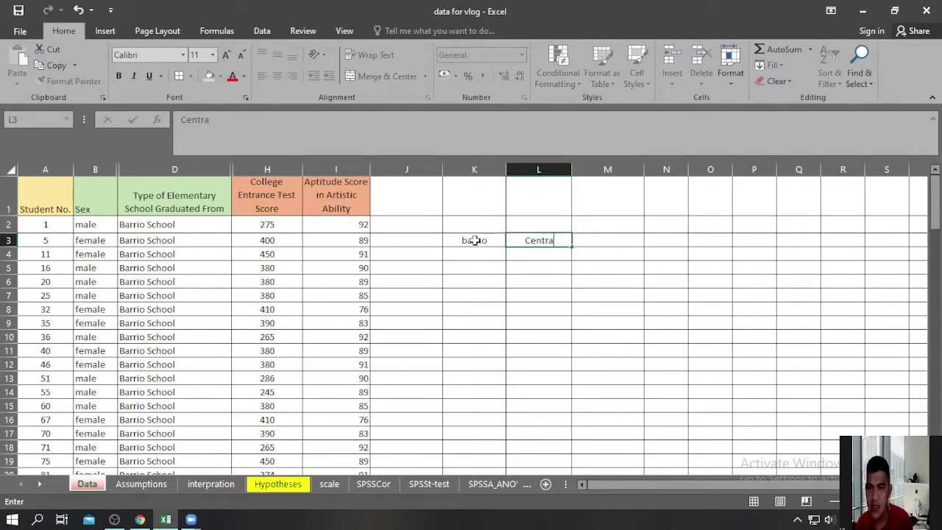
key("Tab")
type("Private")
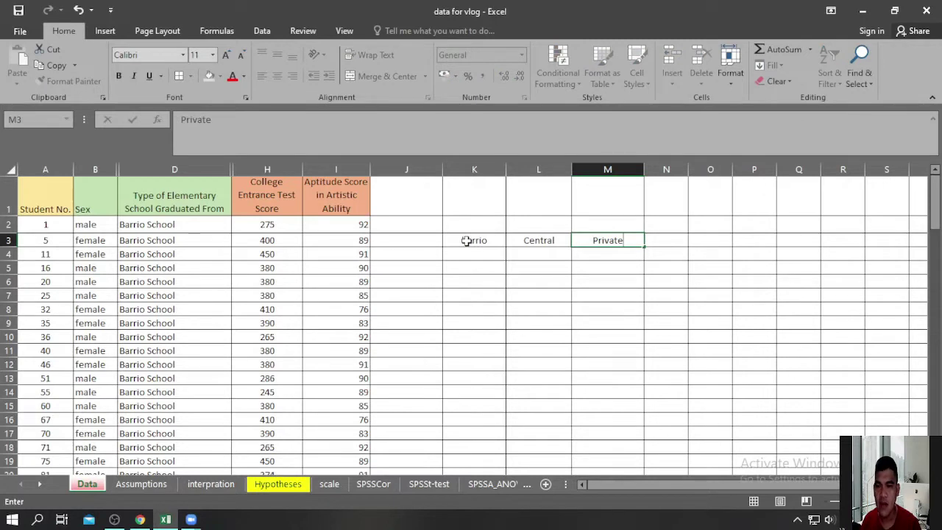
left_click(466, 241)
double_click(467, 241)
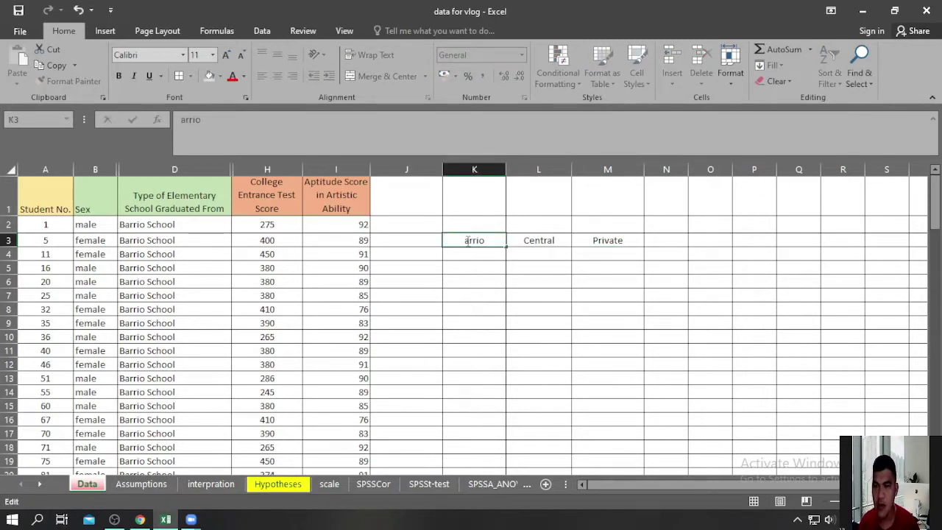
type("B")
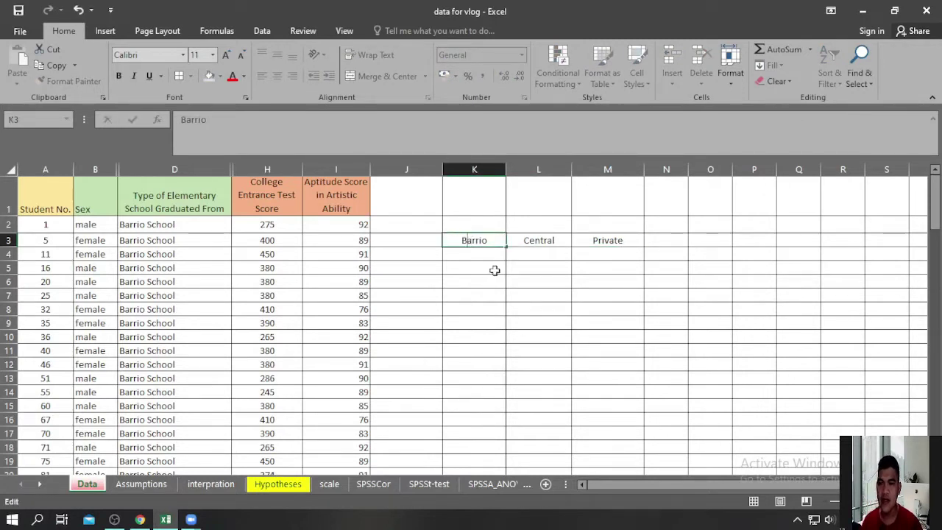
left_click(486, 267)
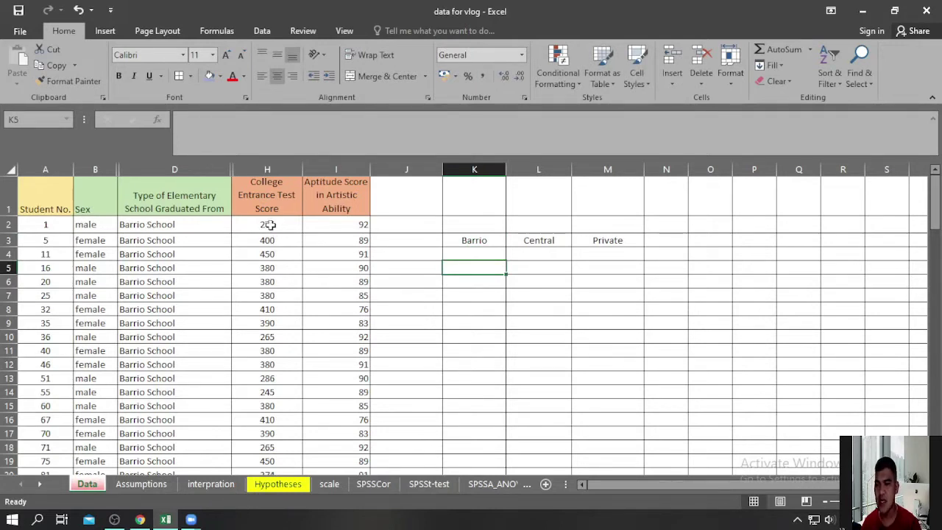
Copy the Barrio School entrance test scores (H2:H27) into the Barrio column starting at K4
left_click_drag(270, 224, 277, 310)
key("ctrl+c")
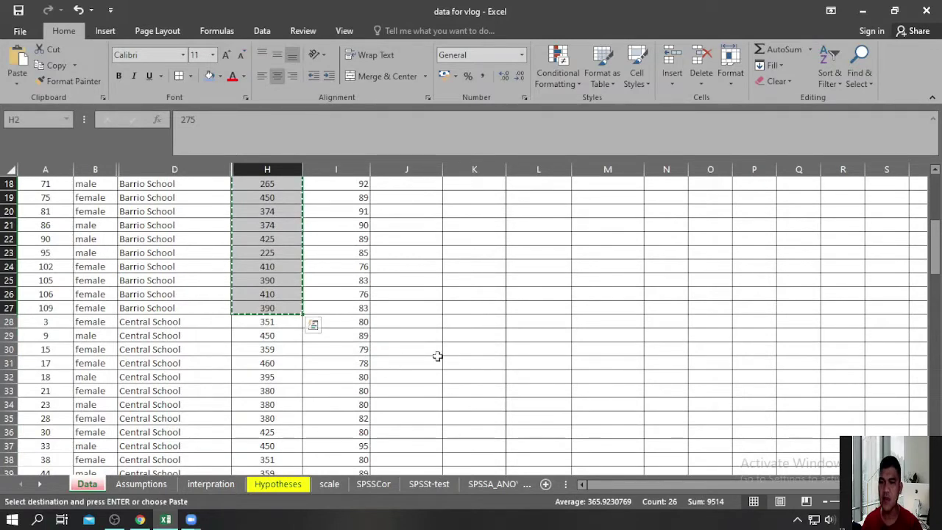
scroll(507, 330, "up", 6)
left_click(477, 257)
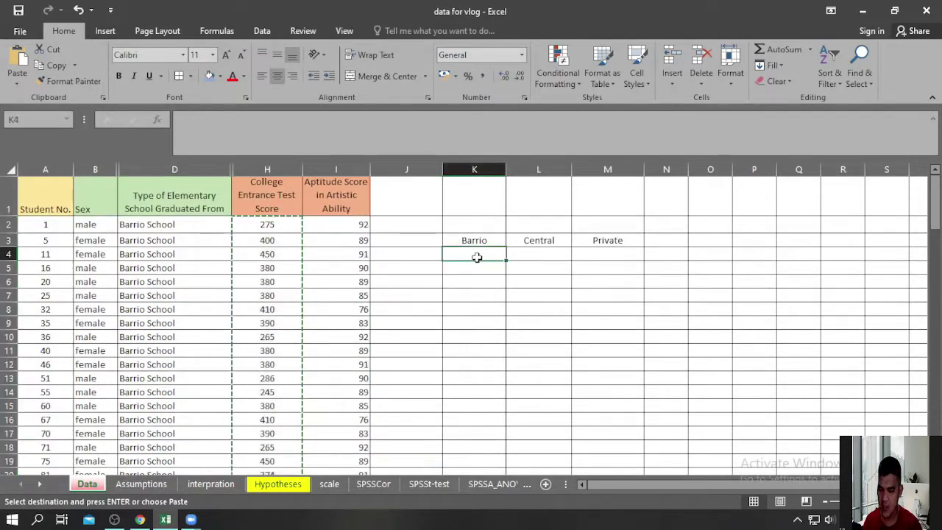
key("ctrl+v")
Copy the Central School entrance test scores (H28:H58) into the Central column starting at L4
scroll(312, 265, "down", 8)
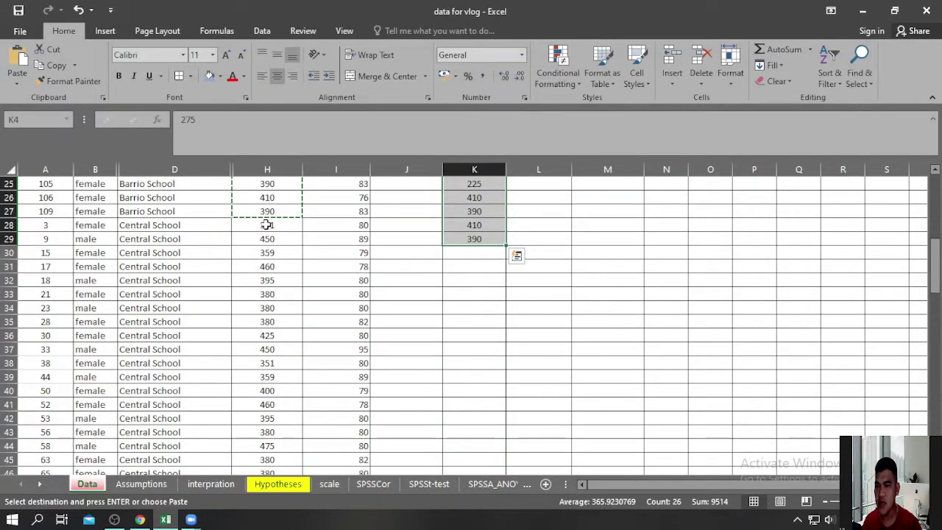
left_click_drag(267, 225, 279, 399)
key("ctrl+c")
scroll(486, 339, "up", 9)
scroll(495, 291, "up", 5)
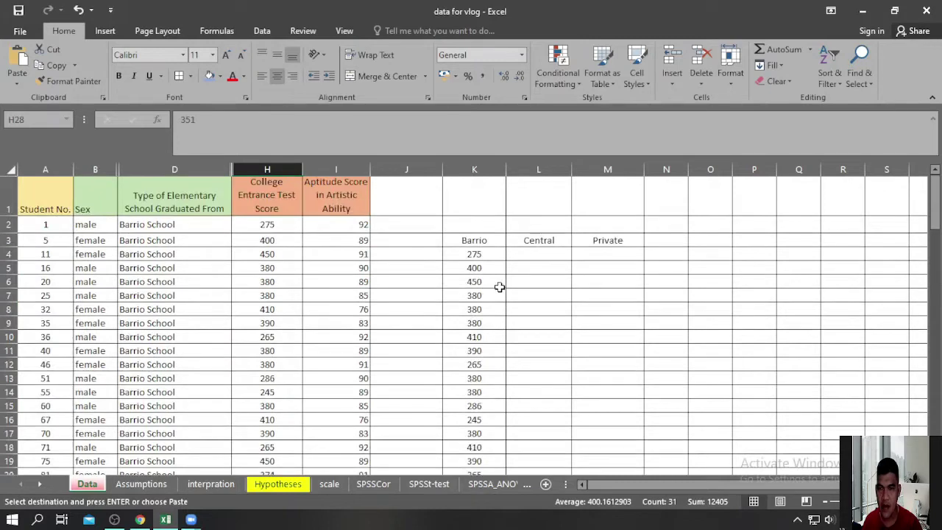
left_click(525, 256)
key("ctrl+v")
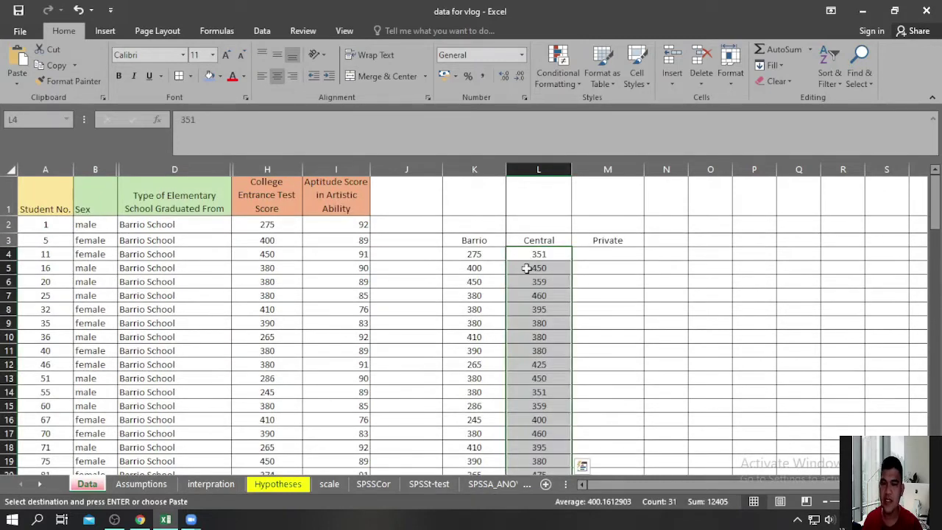
Copy the Private School entrance test scores (H59:H110) into the Private column starting at M4
scroll(347, 336, "down", 8)
scroll(294, 329, "down", 12)
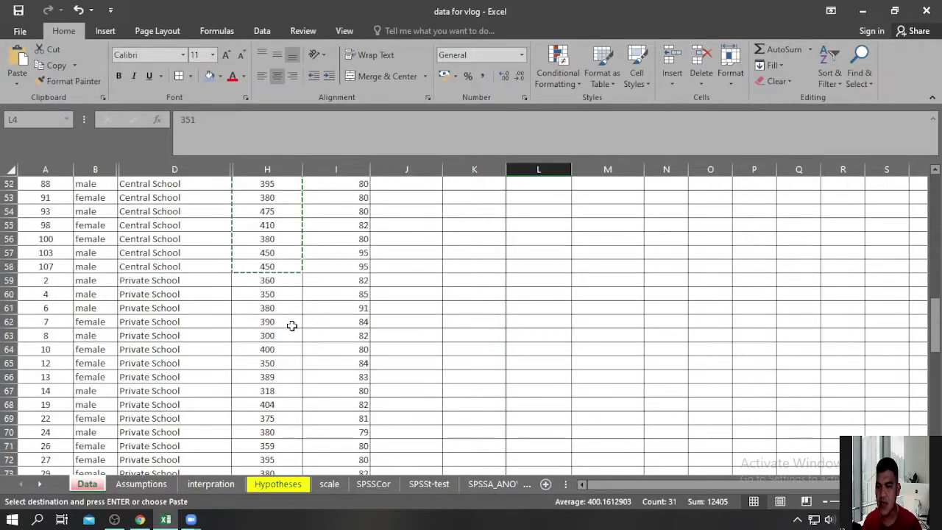
scroll(262, 253, "up", 2)
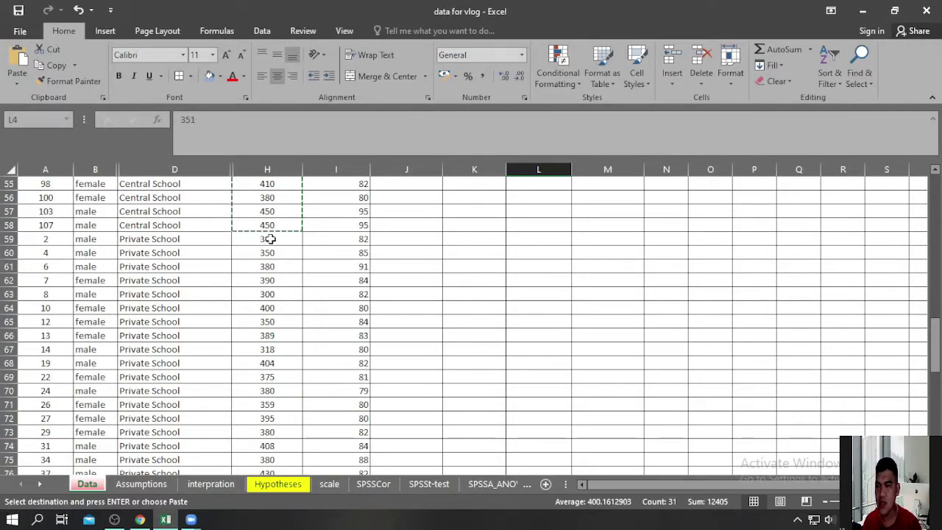
left_click_drag(271, 238, 276, 446)
key("ctrl+c")
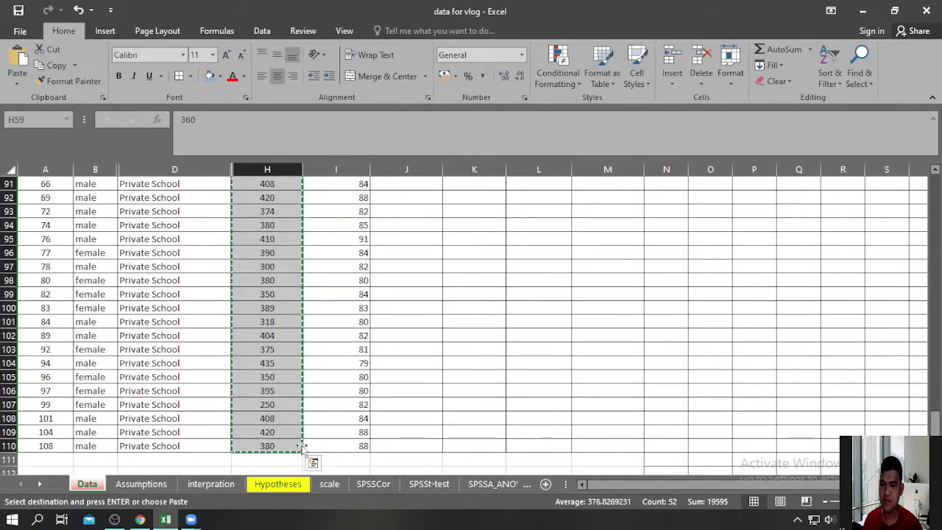
scroll(495, 386, "up", 20)
scroll(490, 381, "up", 8)
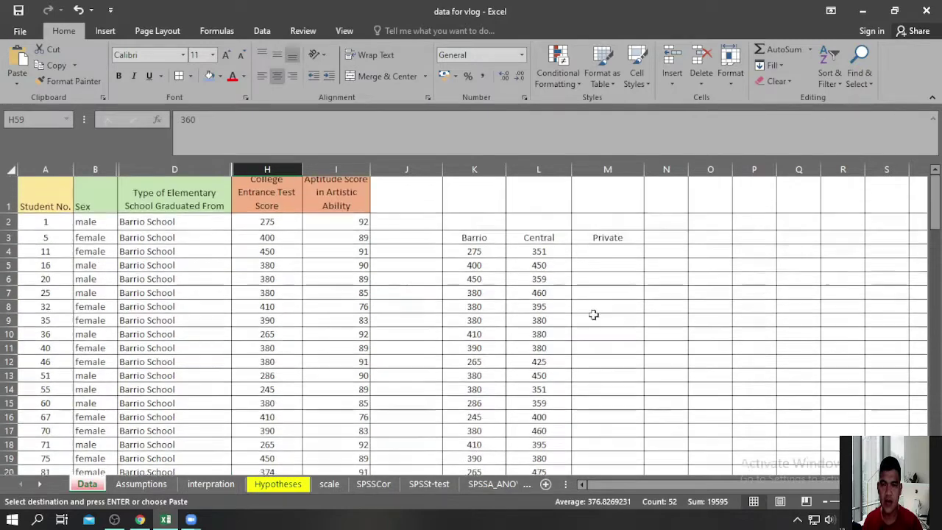
left_click(605, 254)
key("ctrl+v")
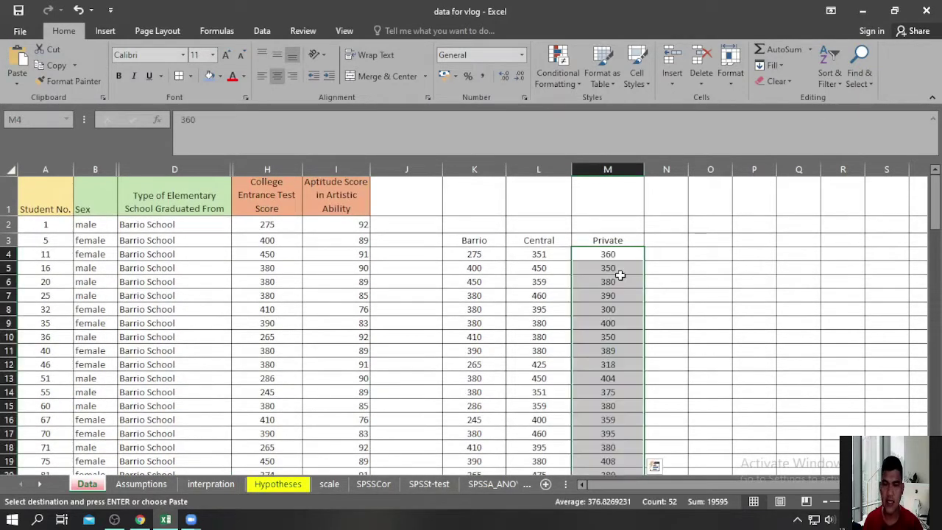
Review the Barrio, Central and Private score columns against the College Entrance Test Score column
scroll(665, 298, "down", 6)
scroll(666, 292, "down", 2)
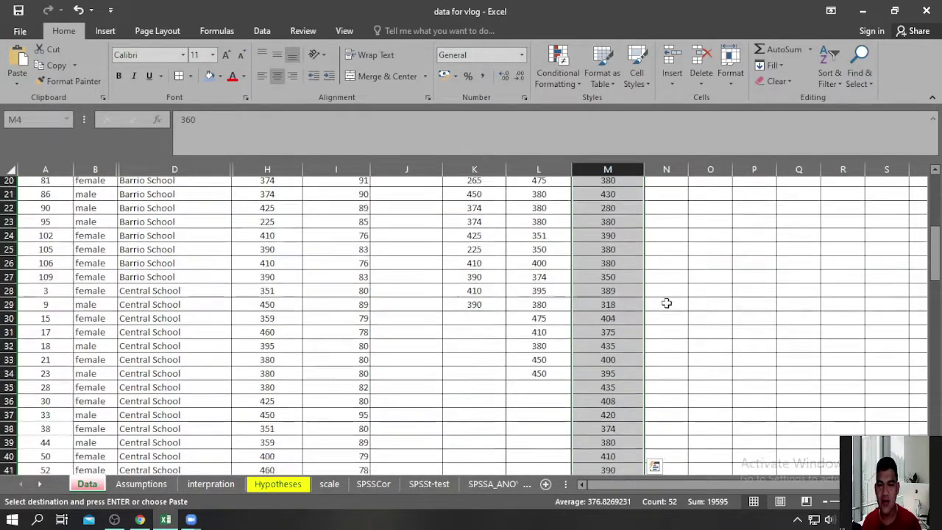
scroll(651, 293, "up", 8)
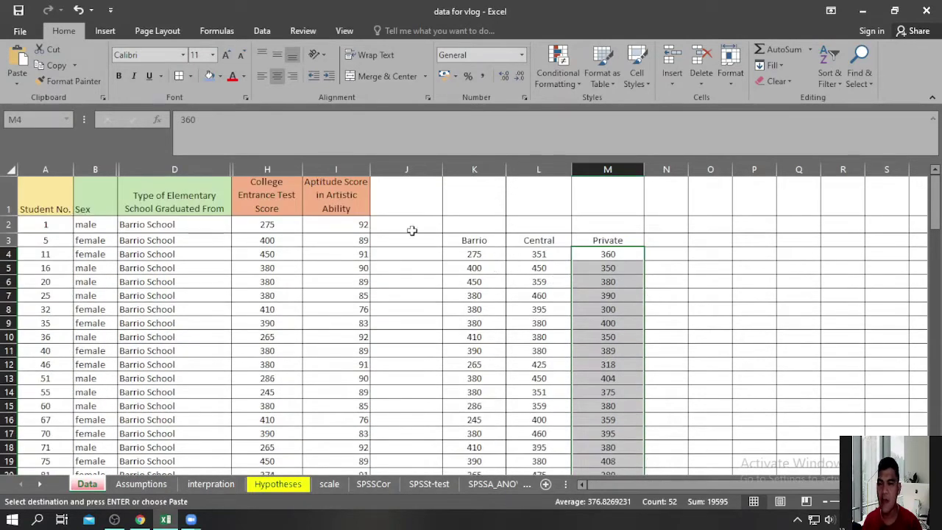
left_click(266, 170)
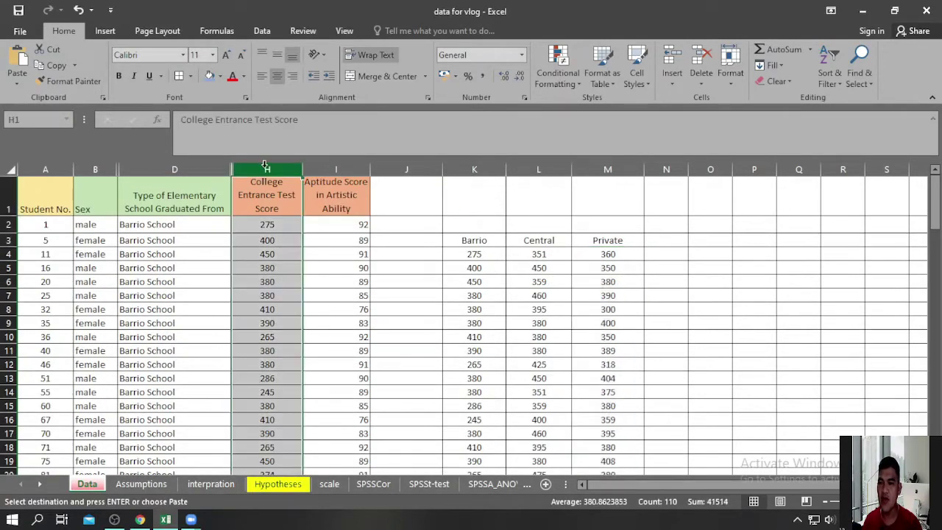
left_click_drag(475, 241, 581, 503)
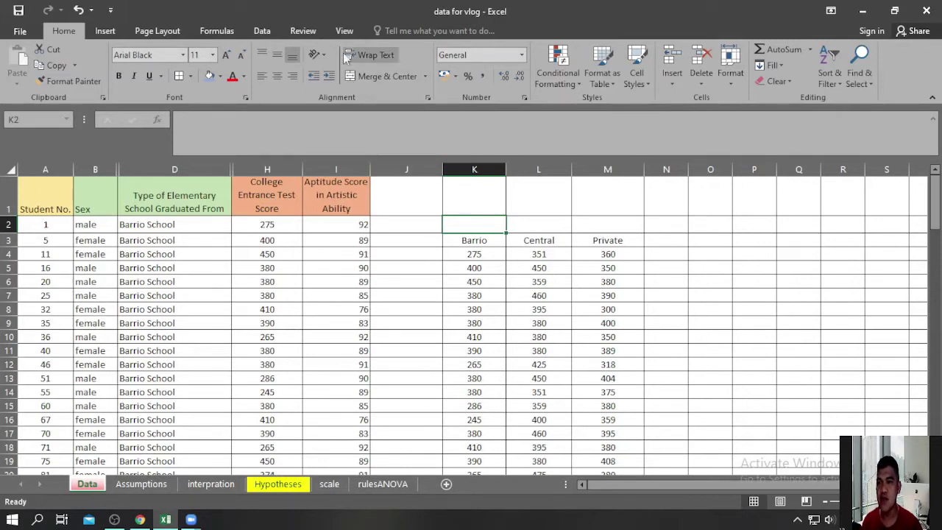
Start the Anova: Single Factor data analysis and set its input range to $K$3:$M$55
left_click(261, 31)
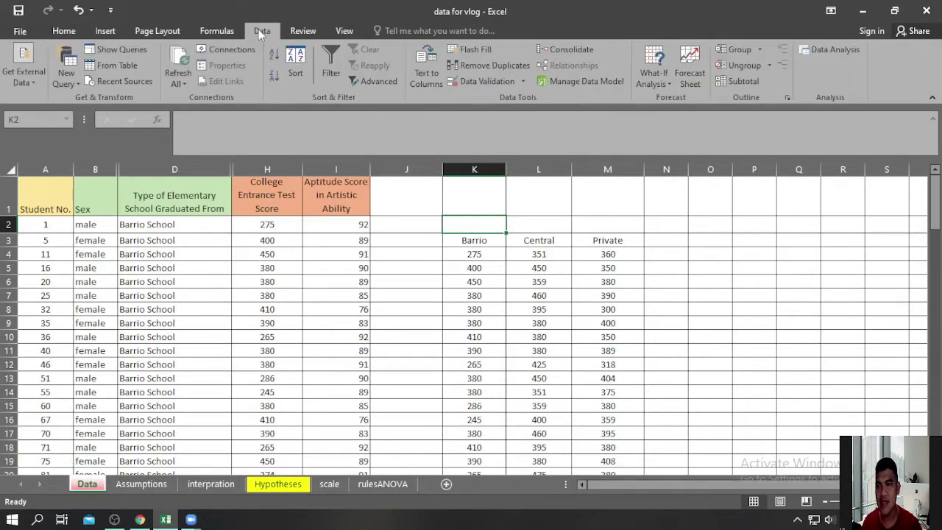
left_click(834, 48)
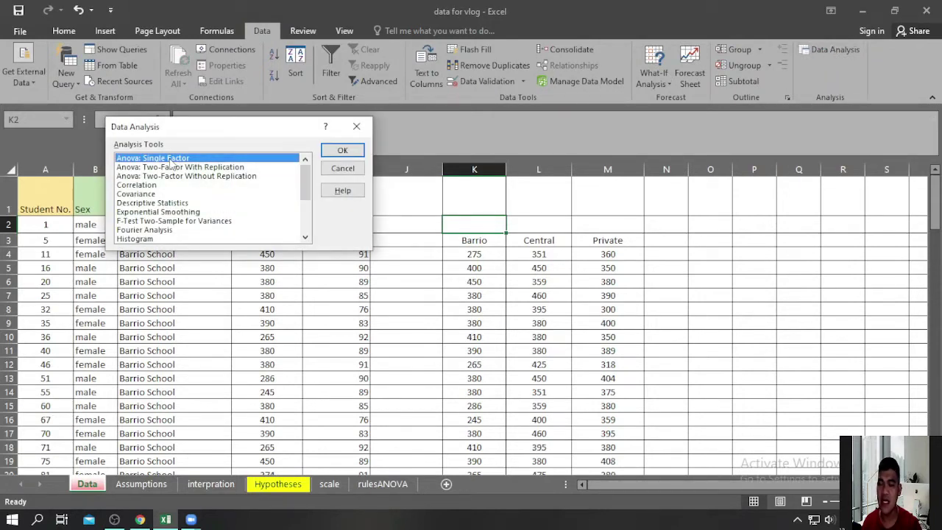
left_click(343, 151)
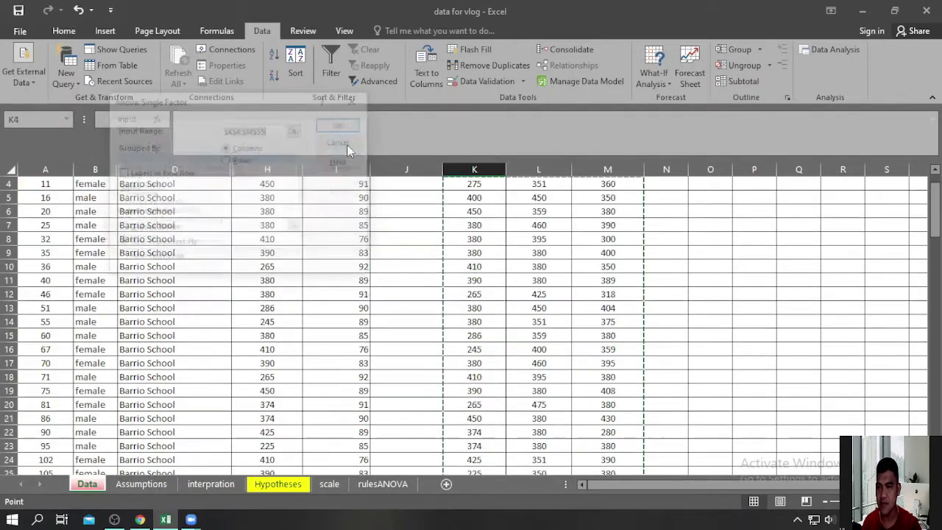
key("BackSpace")
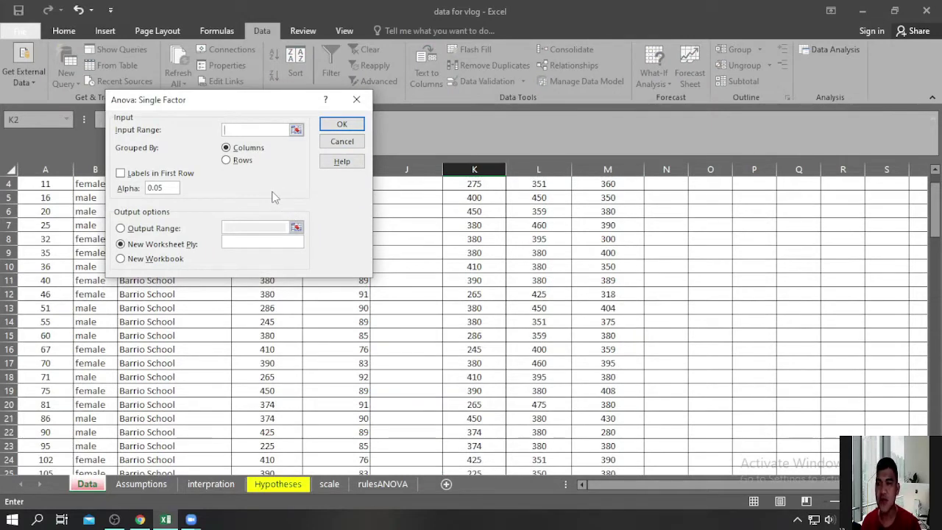
scroll(516, 239, "up", 1)
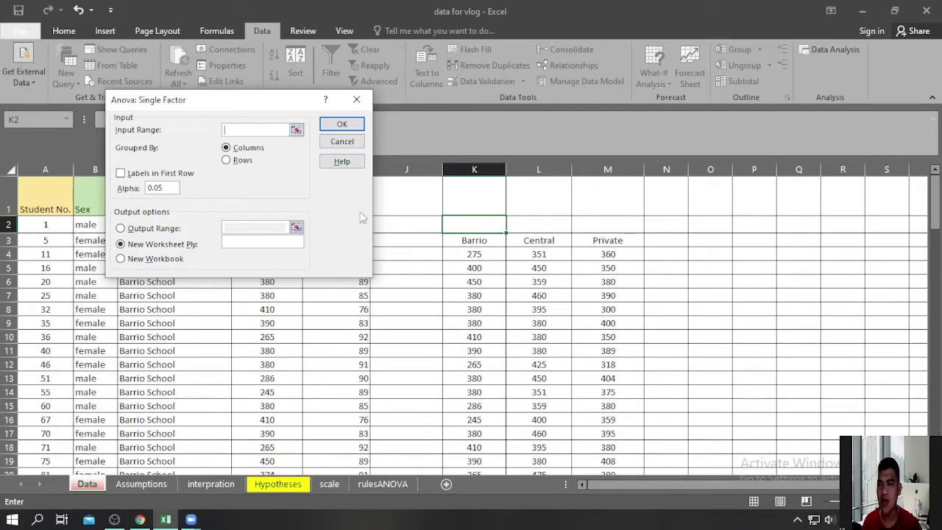
left_click(296, 131)
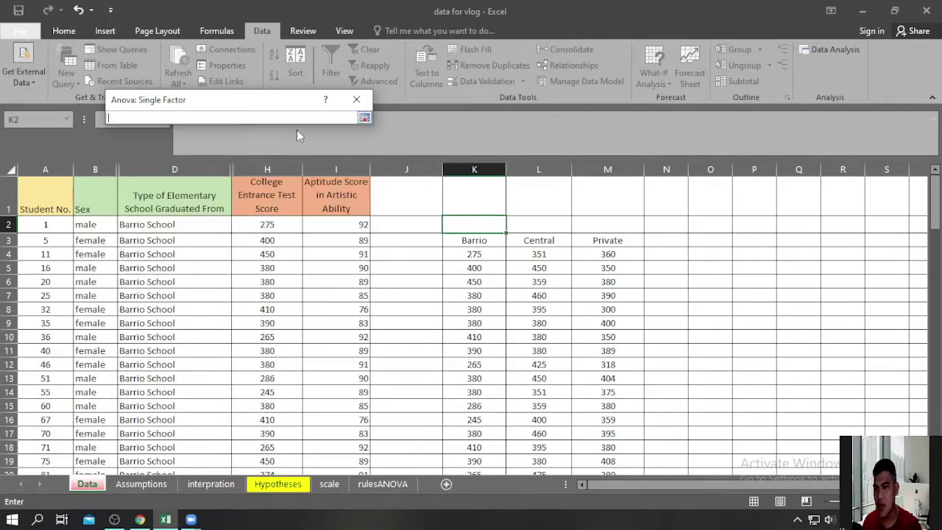
left_click_drag(456, 238, 608, 446)
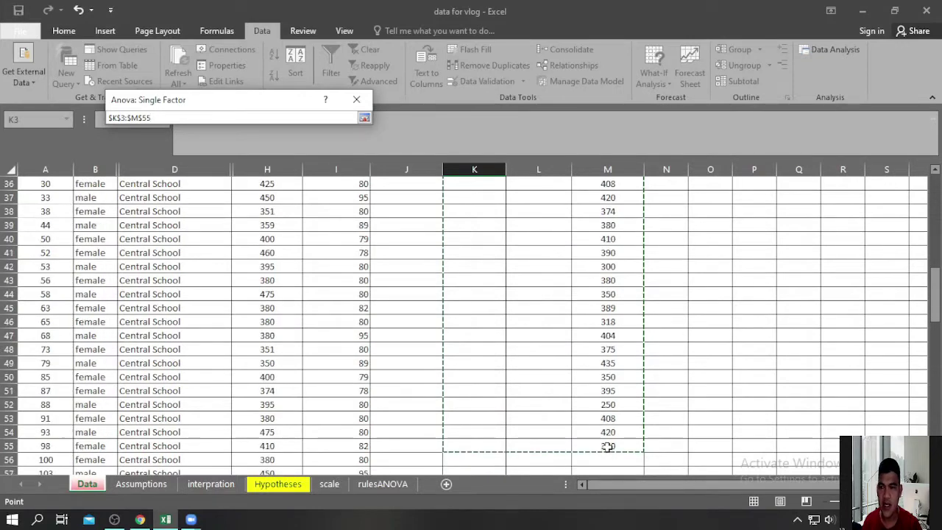
left_click(364, 118)
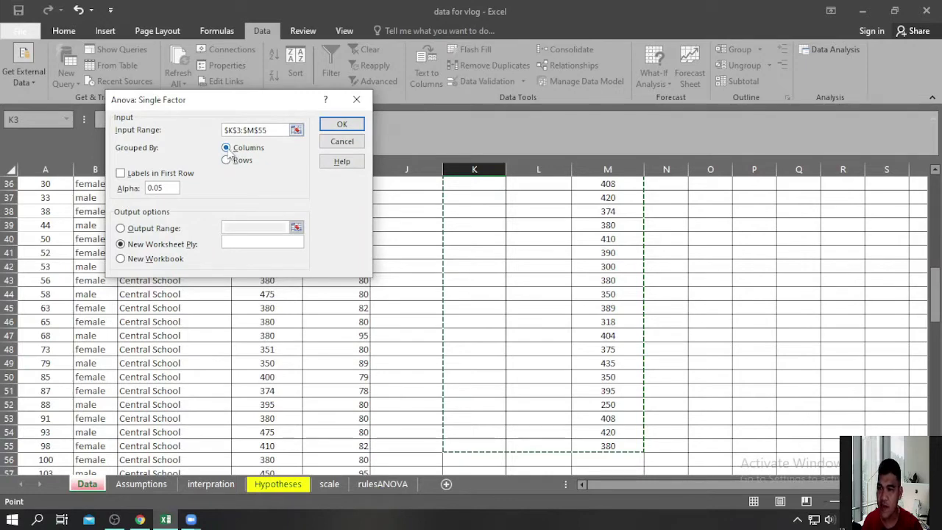
Treat the first row as labels and run the analysis grouped by columns, with alpha 0.05 and output to a new worksheet
scroll(673, 236, "up", 5)
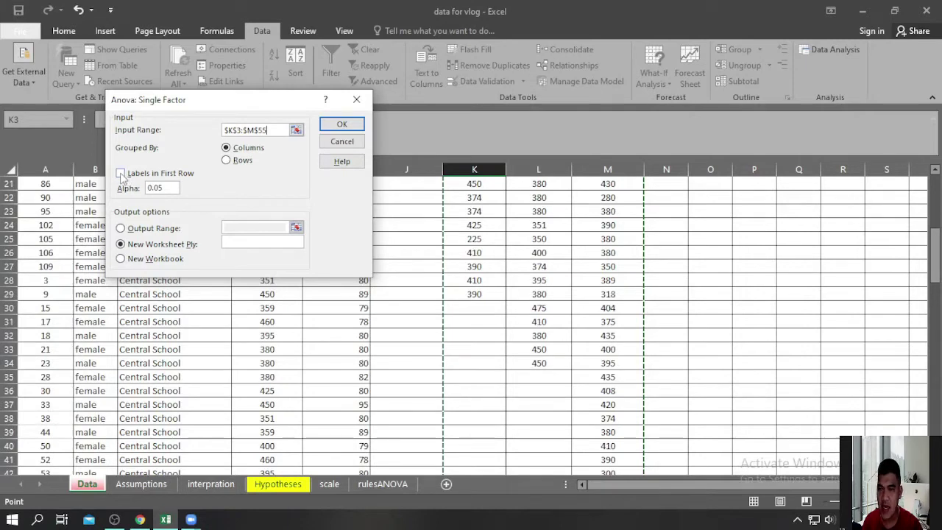
left_click_drag(936, 261, 937, 208)
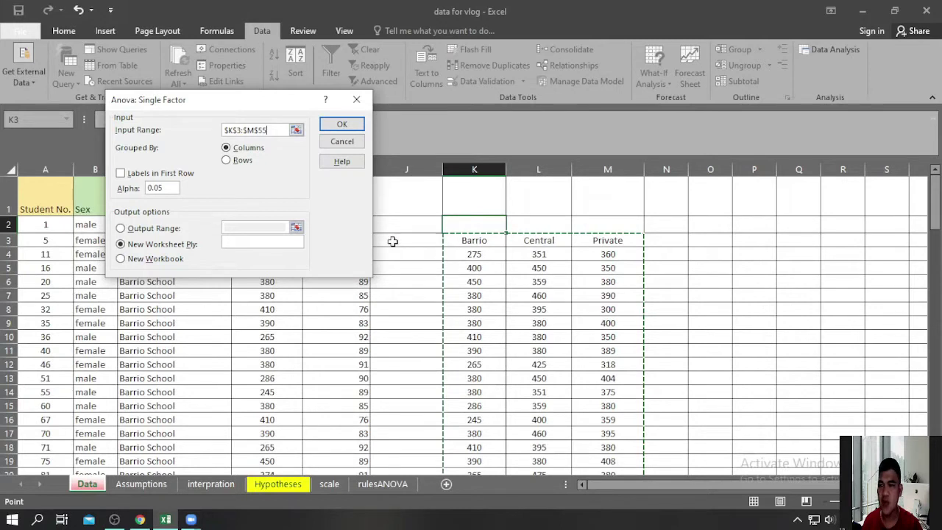
left_click(121, 174)
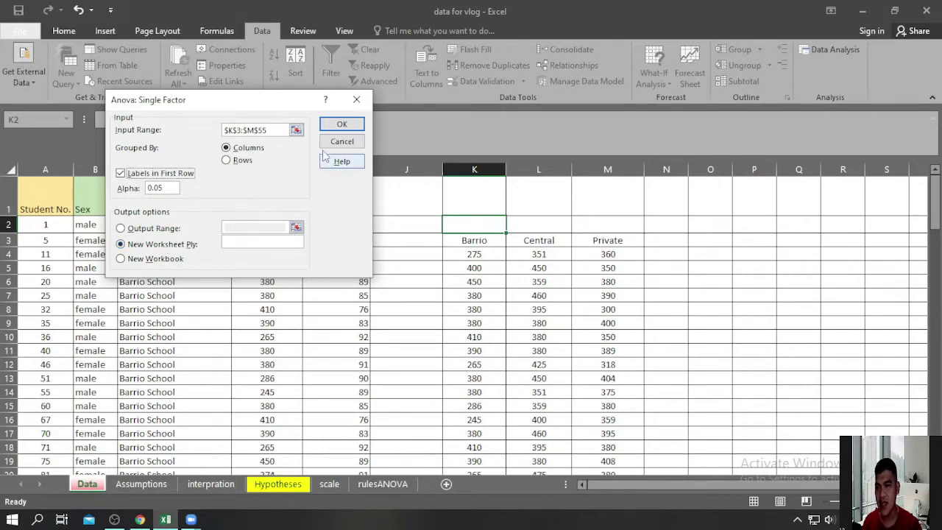
left_click(343, 125)
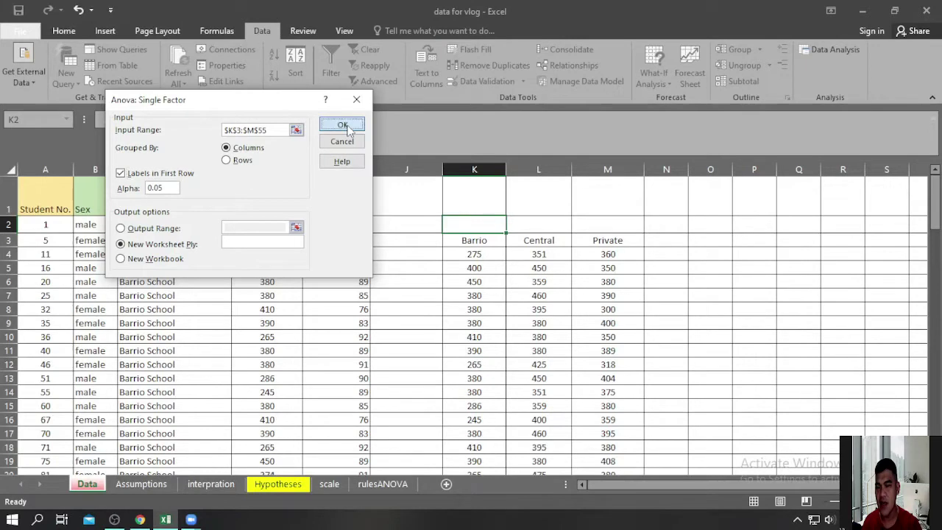
Widen columns A to G of the ANOVA output so that all labels and values fit
left_click_drag(327, 171, 464, 188)
left_click_drag(282, 169, 367, 190)
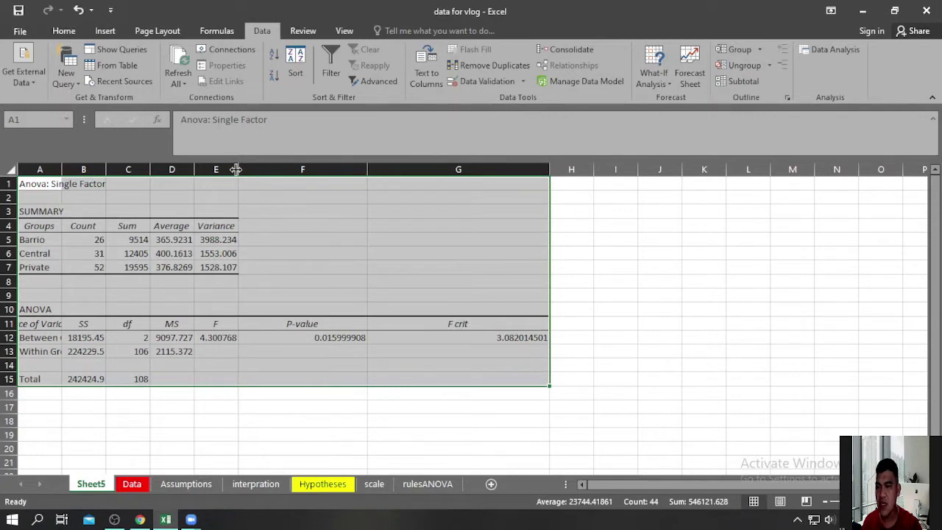
left_click_drag(237, 169, 310, 171)
left_click_drag(194, 170, 264, 170)
left_click_drag(150, 169, 230, 169)
left_click_drag(113, 170, 181, 170)
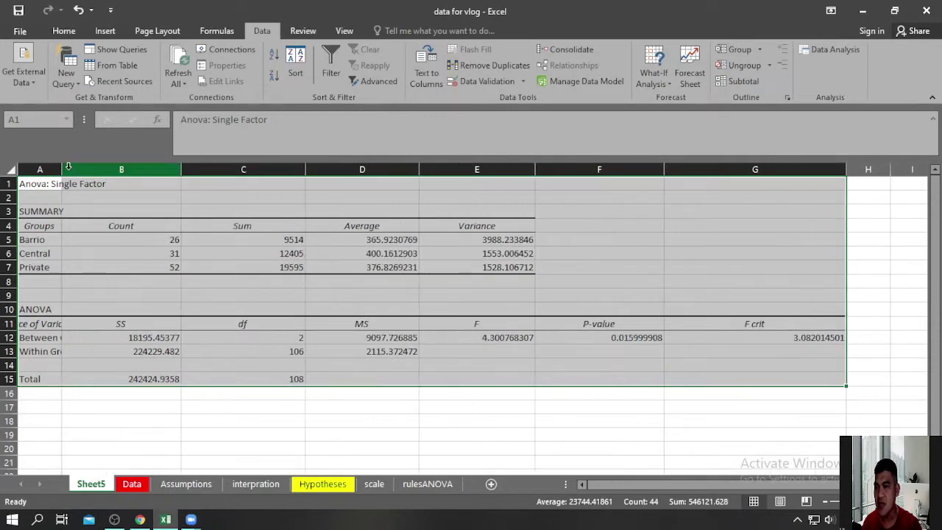
left_click_drag(62, 169, 110, 170)
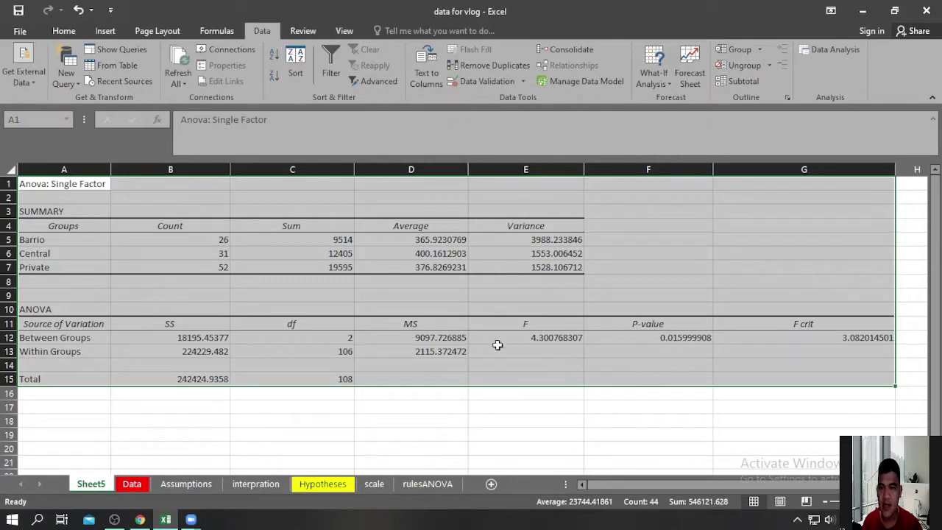
Reduce the values in D5:G15 of the output to two decimal places
left_click_drag(405, 239, 797, 383)
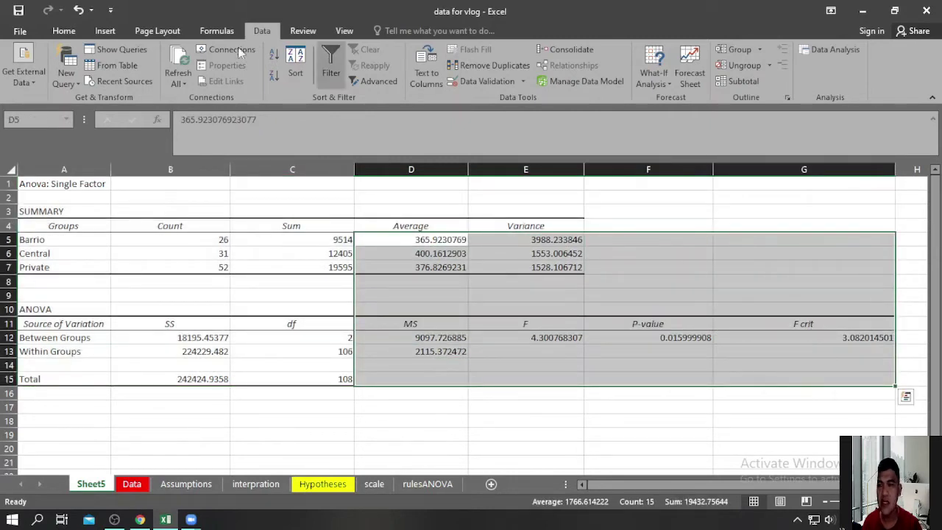
left_click(65, 31)
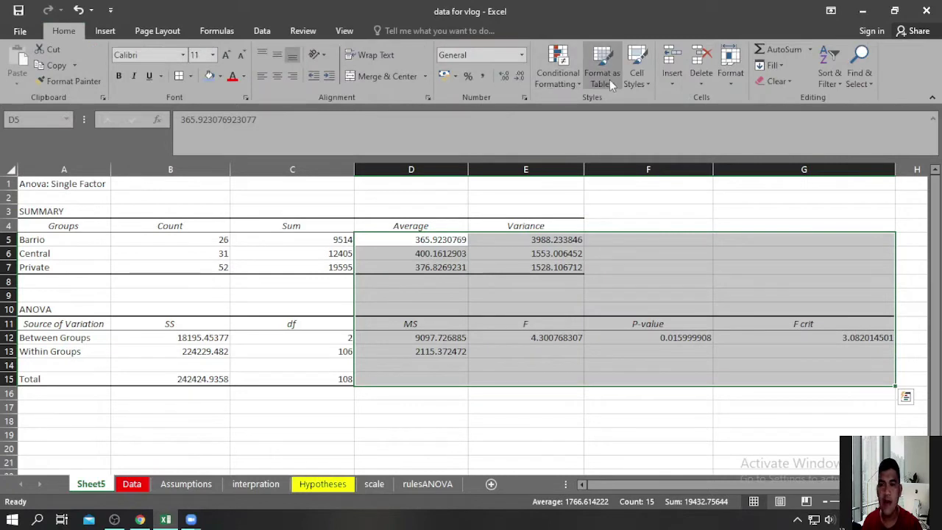
left_click(520, 76)
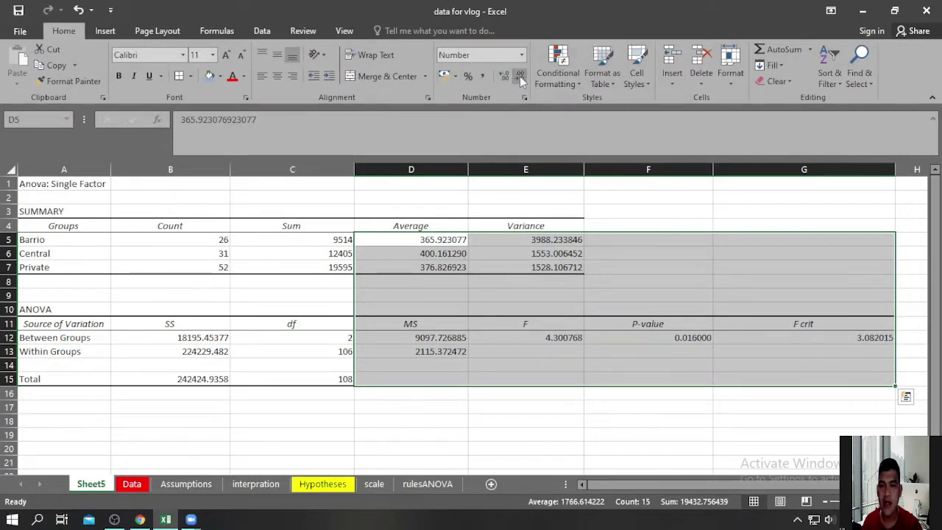
left_click(519, 76)
left_click(519, 76)
left_click(520, 76)
left_click(520, 76)
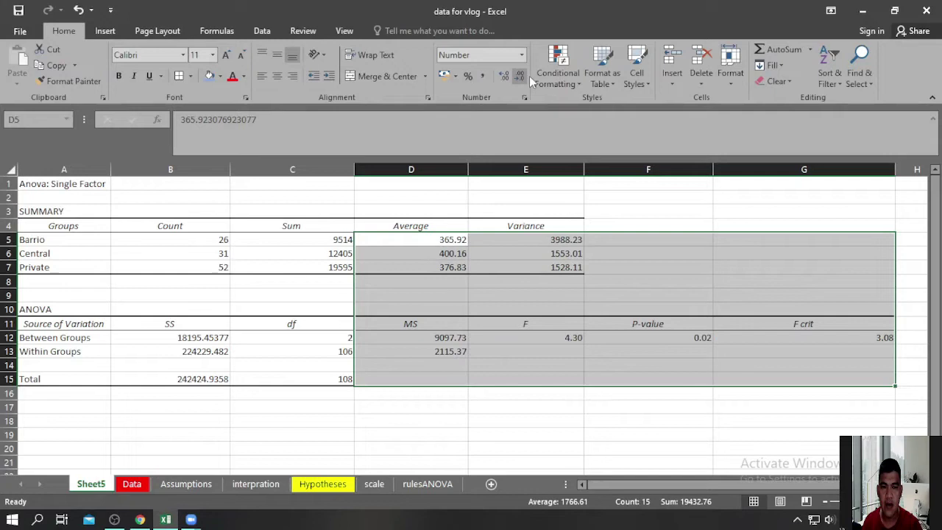
Center the F crit value in G12 and reduce the SS values in column B to two decimal places
left_click(735, 338)
left_click(279, 76)
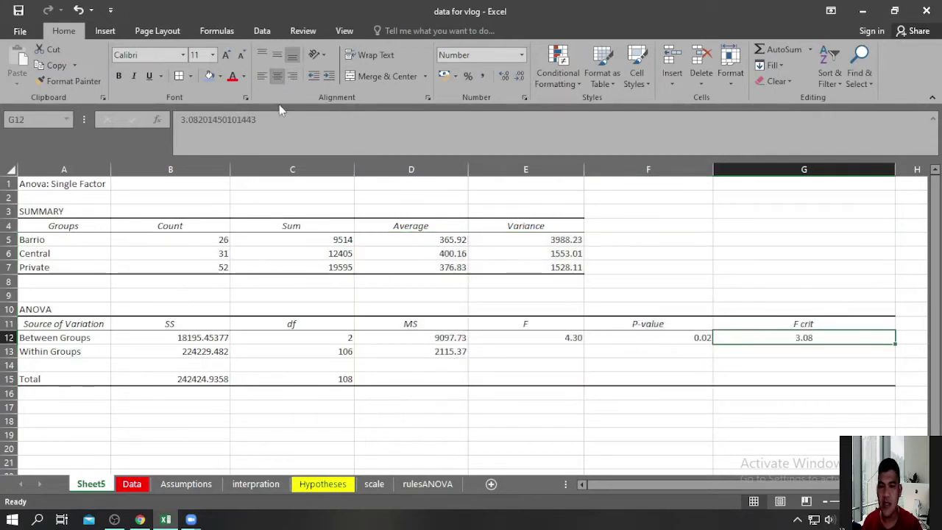
left_click_drag(202, 338, 214, 394)
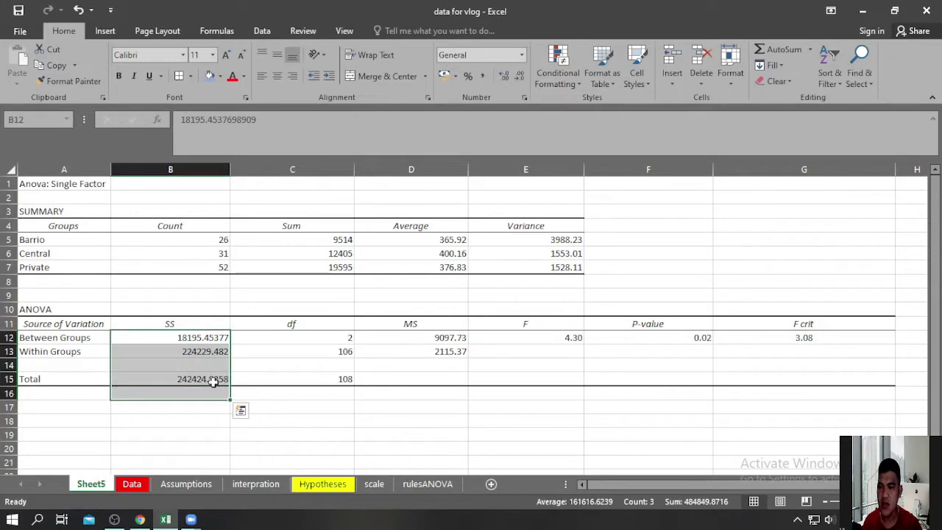
left_click(520, 78)
left_click(520, 78)
left_click(520, 78)
left_click(638, 284)
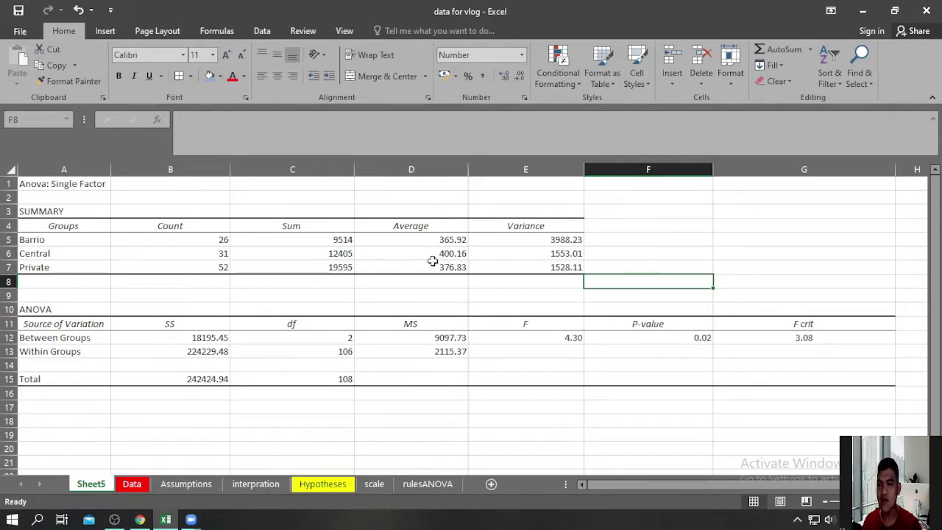
Examine the three school groups, their variances, and the F, P-value and F crit results of the ANOVA table
left_click(102, 241)
left_click(104, 255)
left_click(102, 271)
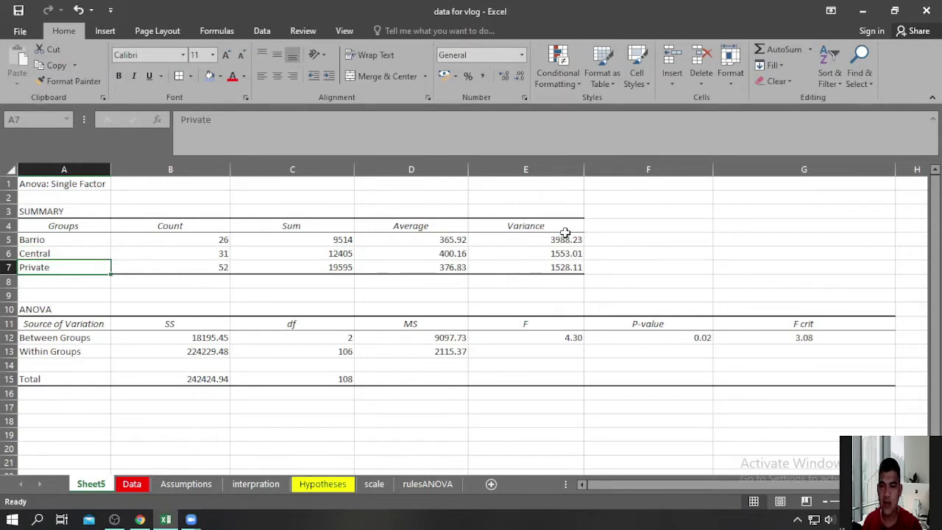
left_click_drag(565, 233, 559, 268)
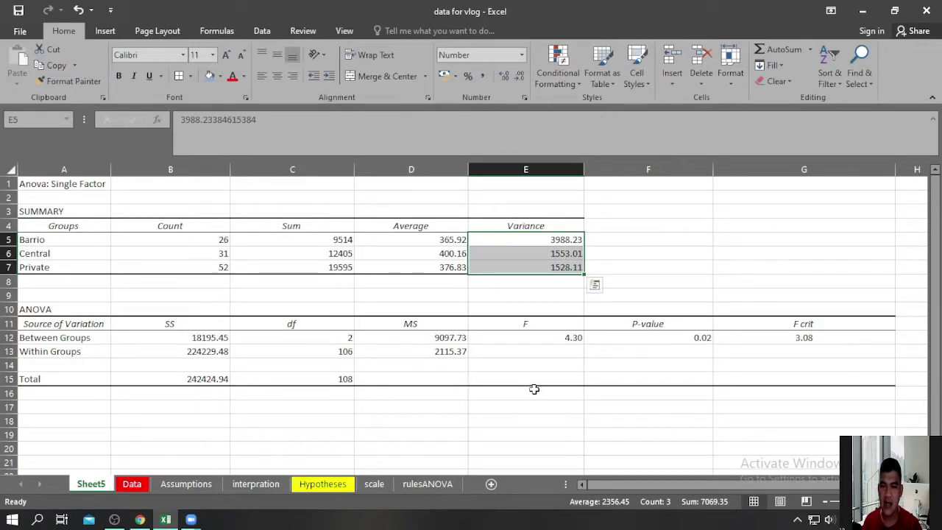
left_click(558, 326)
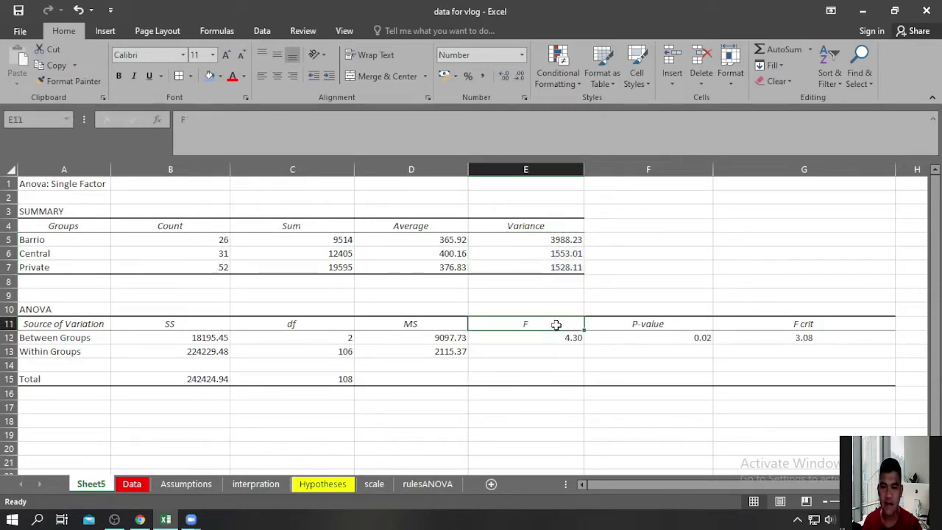
left_click(678, 326)
left_click(800, 325)
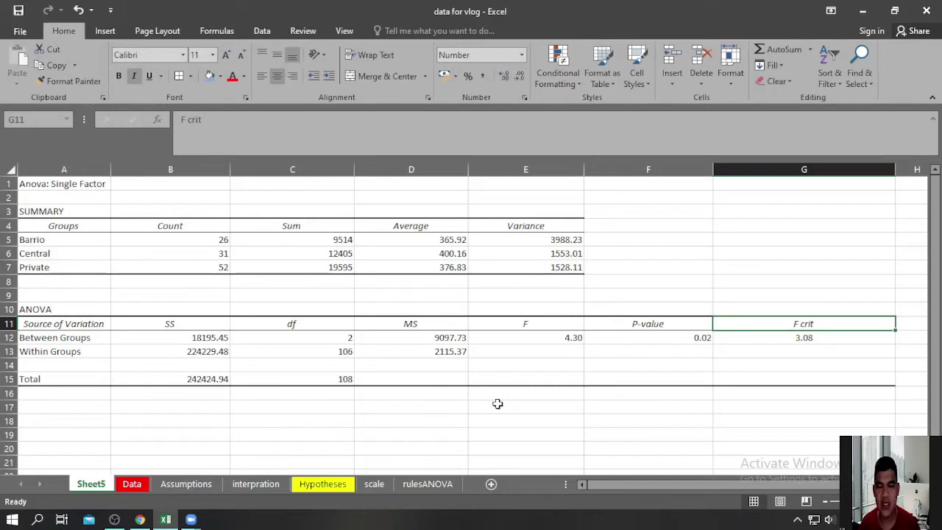
left_click(687, 337)
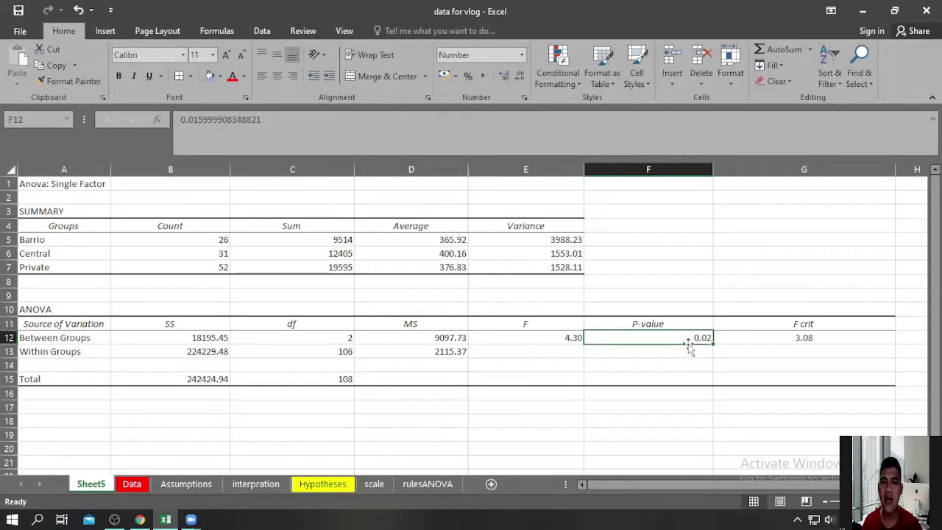
Enter the decision rule "If p-value<.05 alpha, then Reject Ho" in C17 below the ANOVA table
left_click(240, 409)
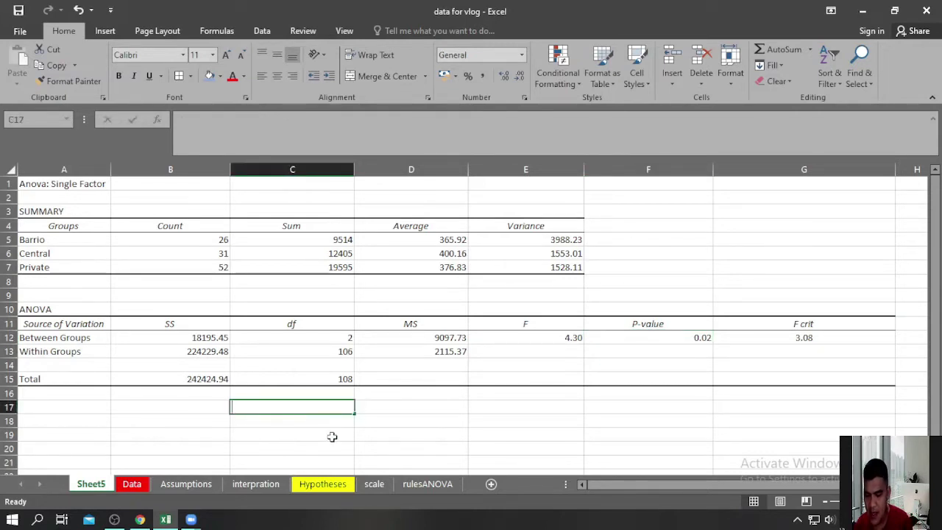
type("If p-value<")
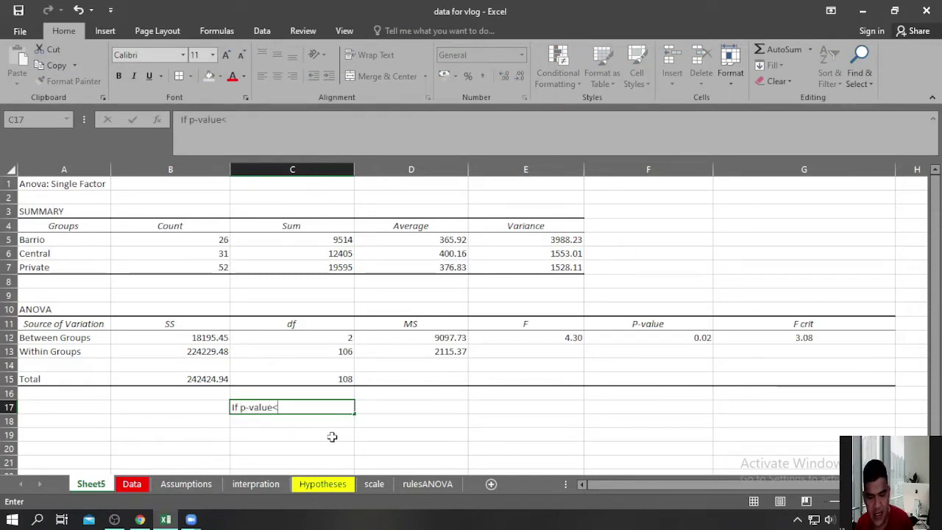
type(".05 alpha, th")
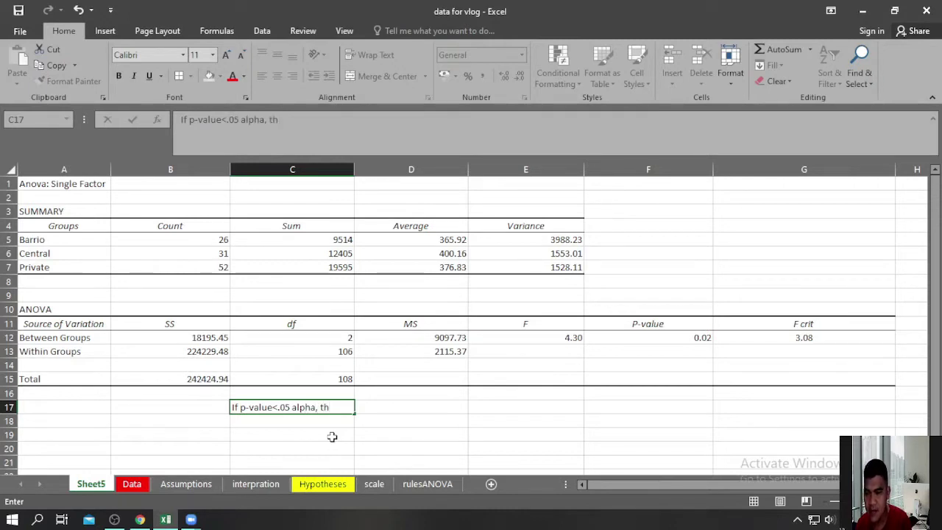
type("en R")
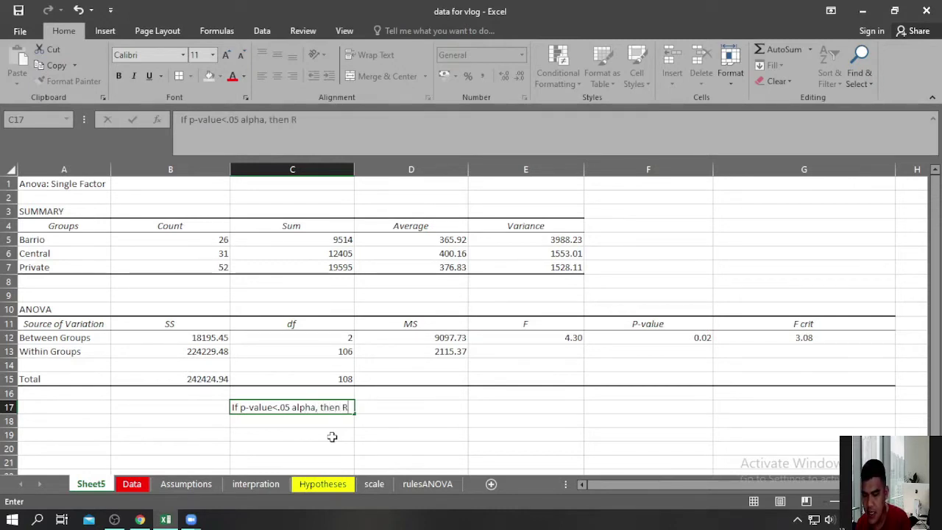
type("eject Ho")
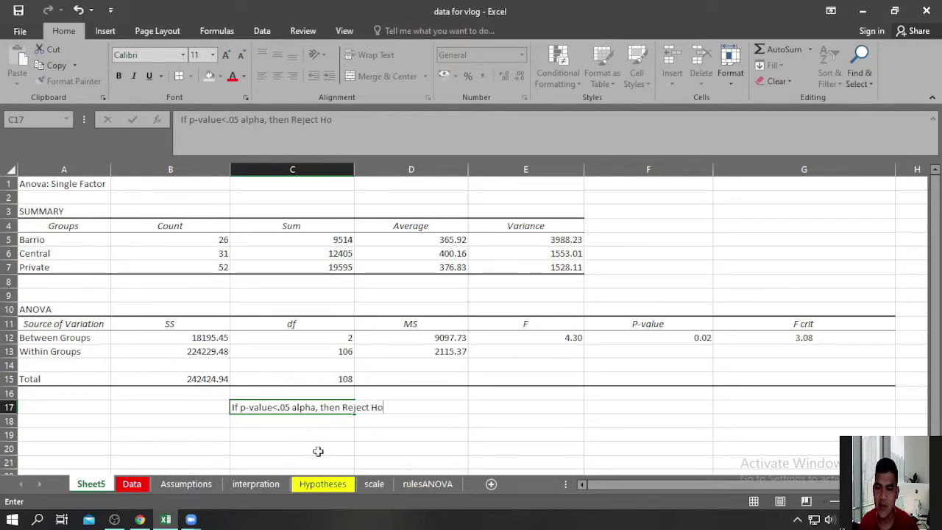
left_click(267, 424)
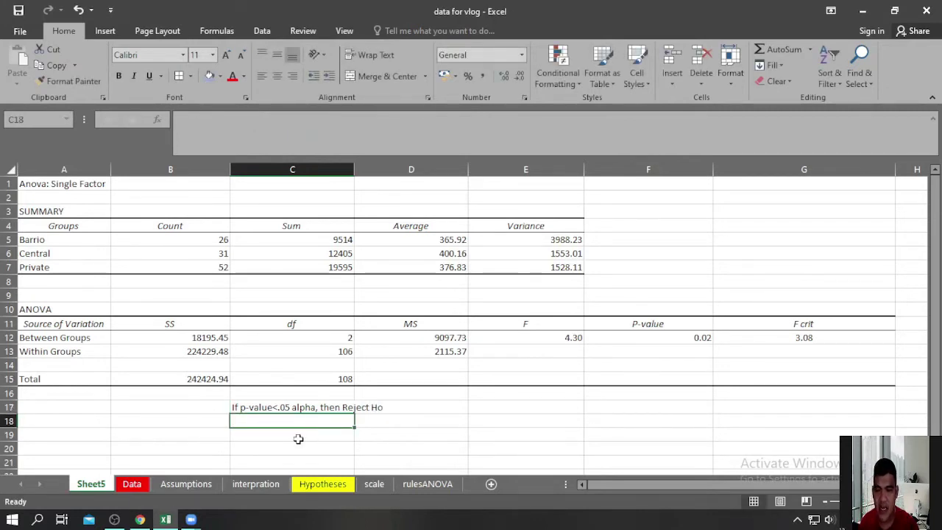
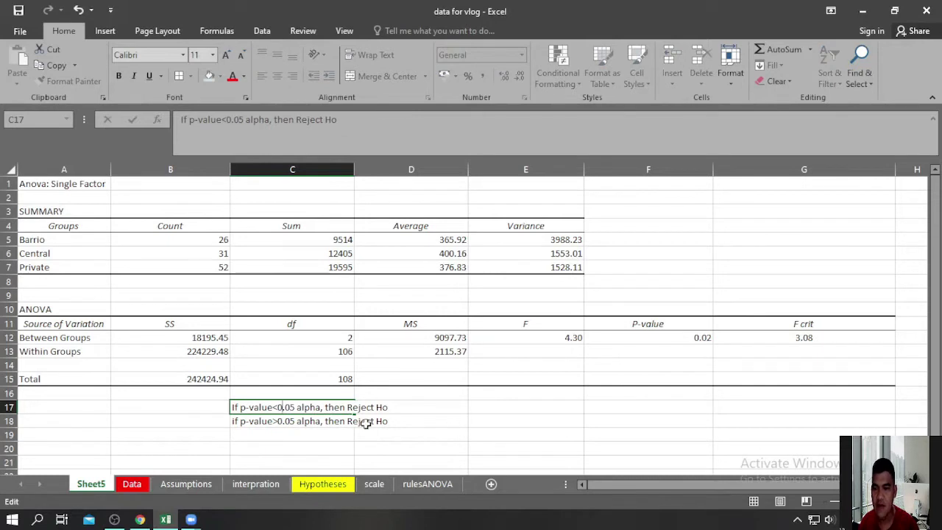
Edit the second decision rule in C18 to end with "then do not reject Ho"
left_click(349, 421)
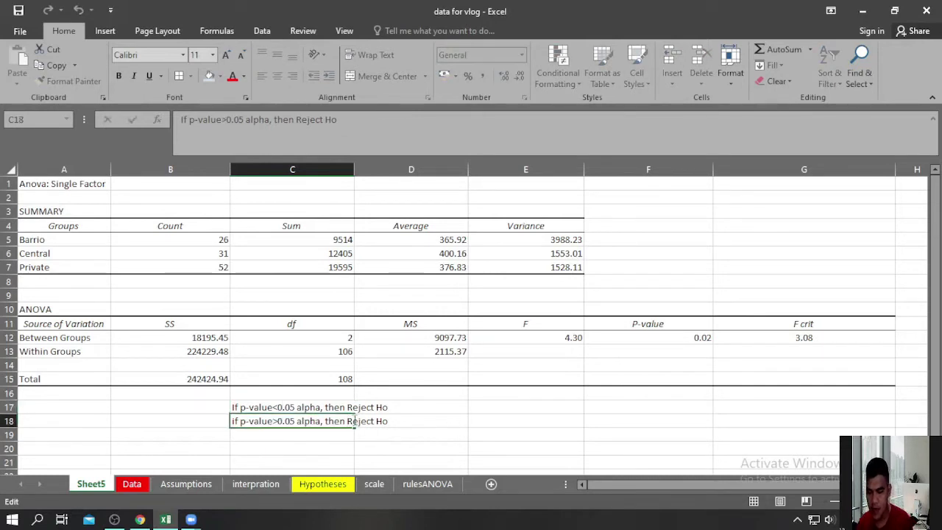
type("do ")
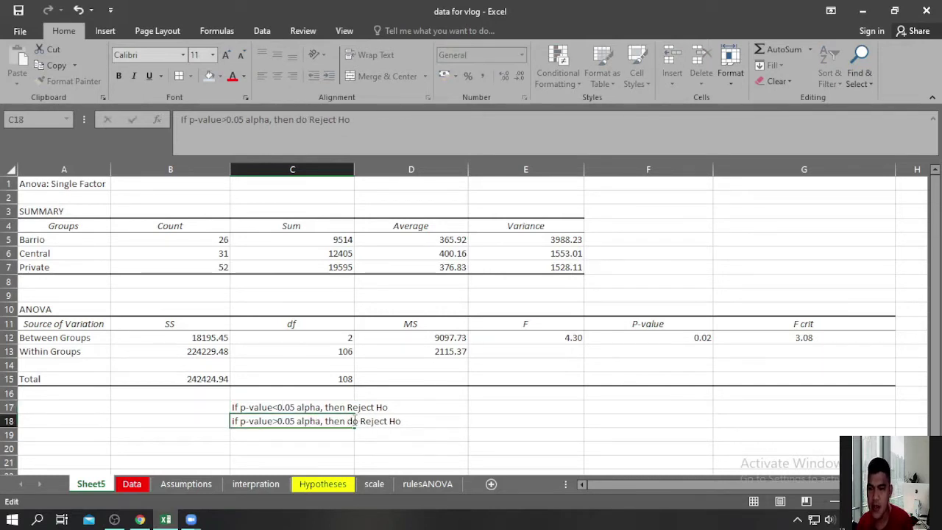
type("not")
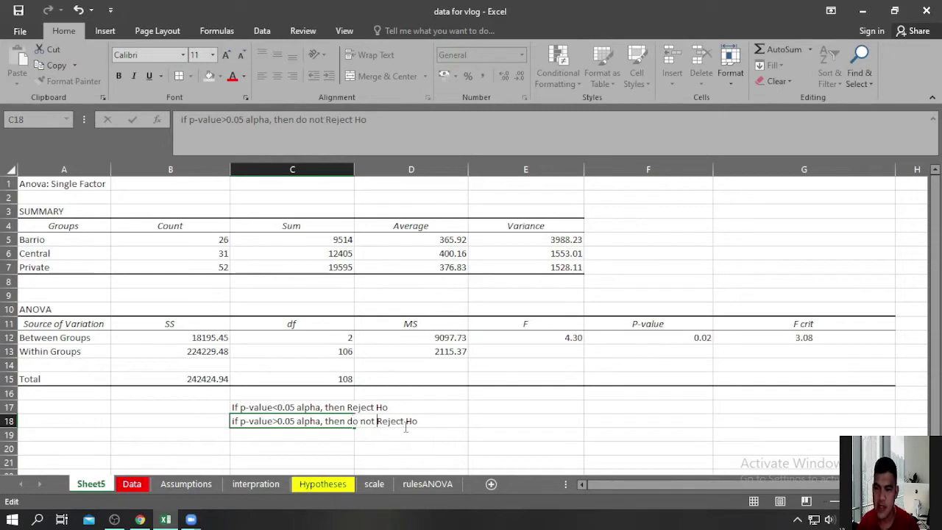
key("Delete")
type("r")
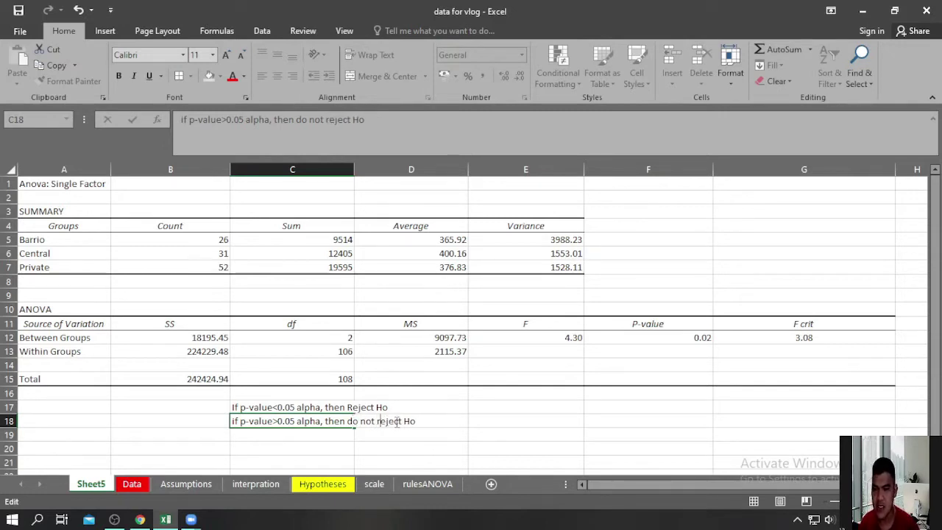
left_click(446, 424)
left_click(302, 454)
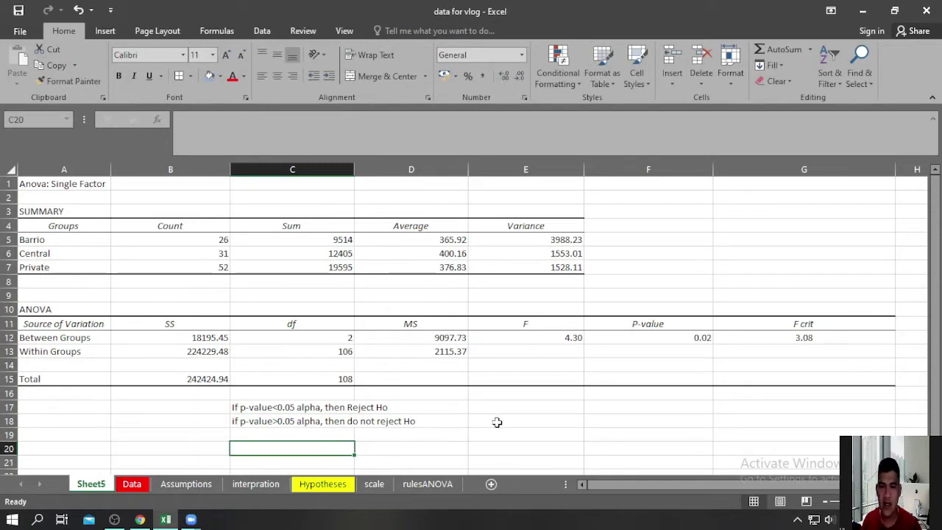
Begin the conclusion sentence in C20 below the decision rules with "Since the p-value=.02", taking the p-value from the ANOVA table
left_click(694, 341)
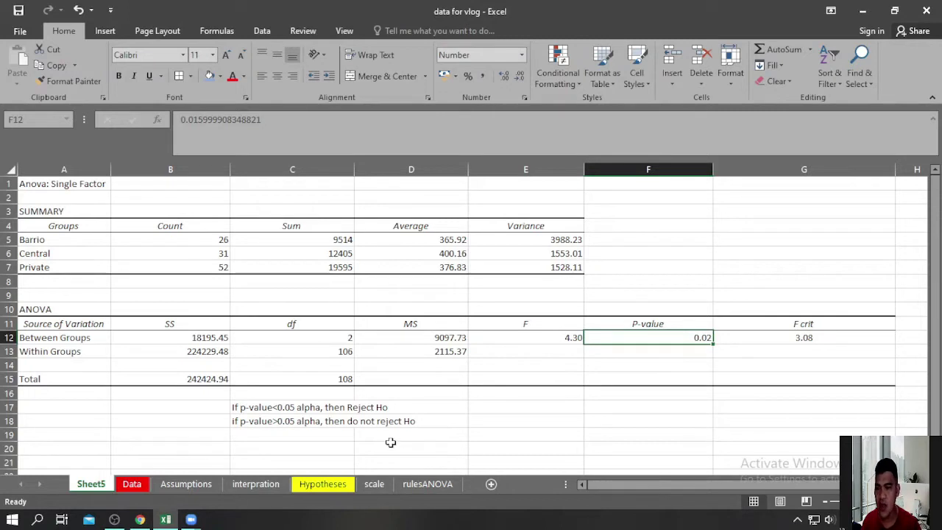
scroll(346, 434, "down", 1)
left_click(252, 408)
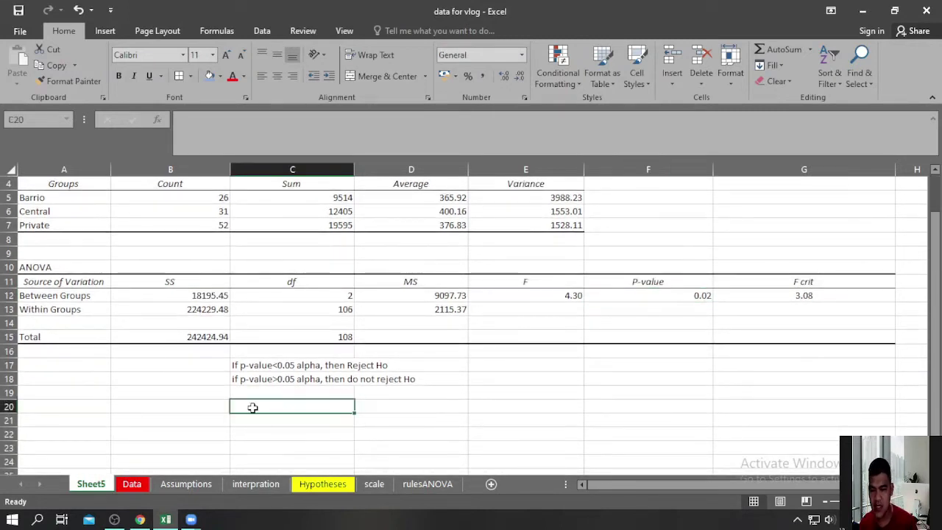
type("Since")
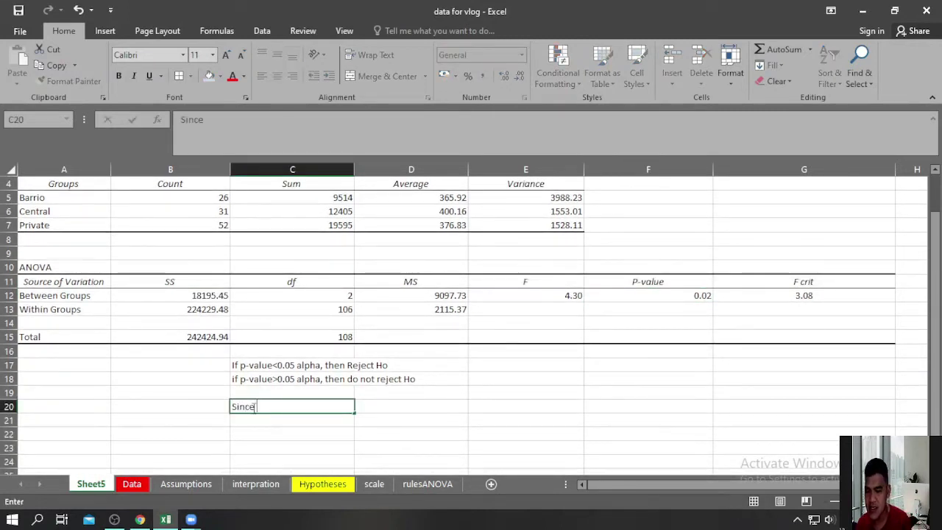
type(" the p-v")
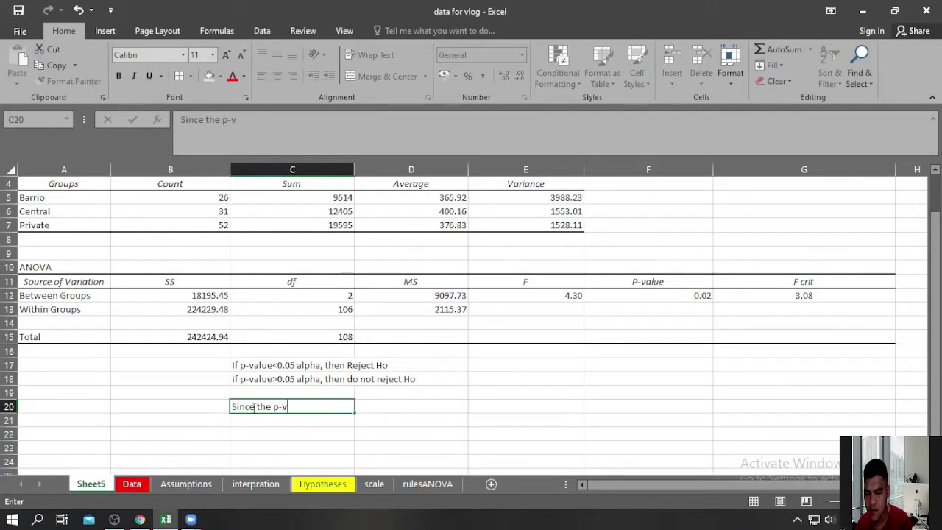
type("alu")
key("BackSpace")
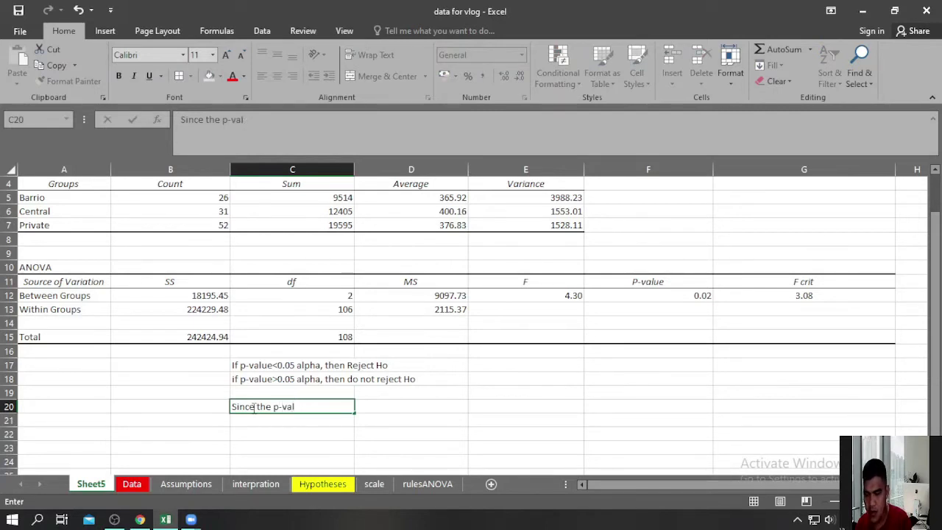
type("ue=.02")
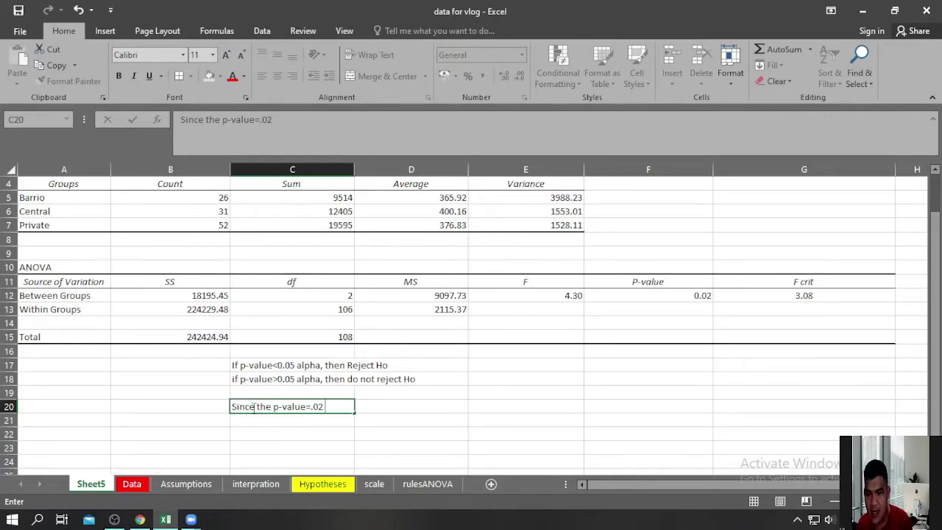
Extend the C20 conclusion with the alpha comparison and test statistics "<.05 (F=4.30, Df(2, 106)]"
type(" <.05 (F-v")
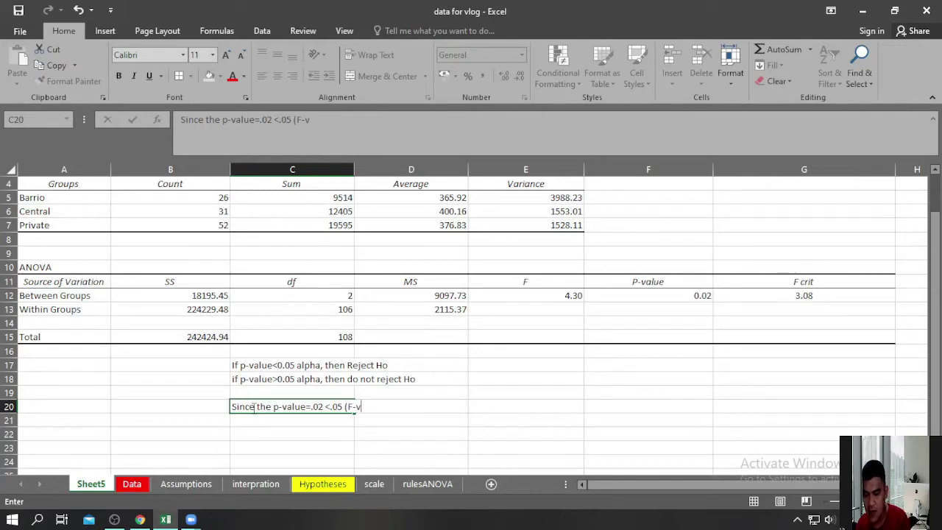
type("a")
key("BackSpace")
key("BackSpace")
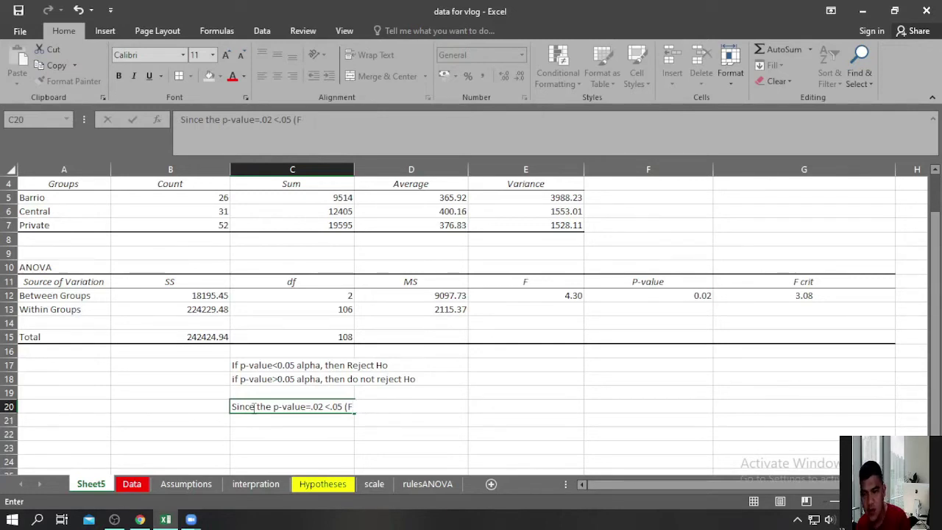
type("=4")
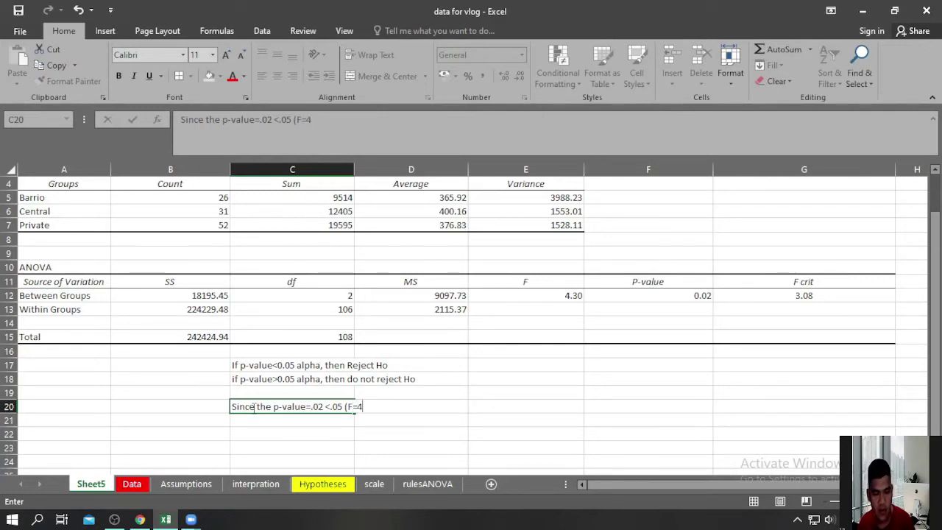
type(".30, ")
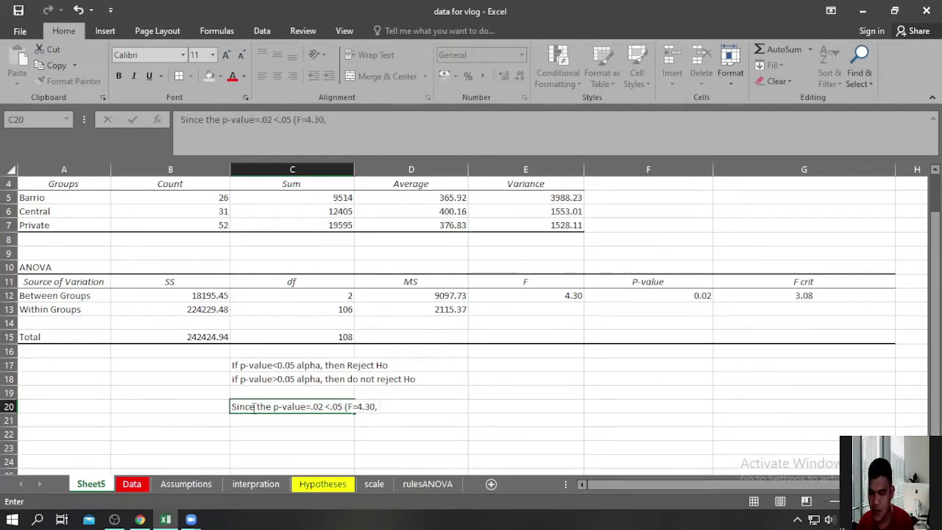
type("Df(")
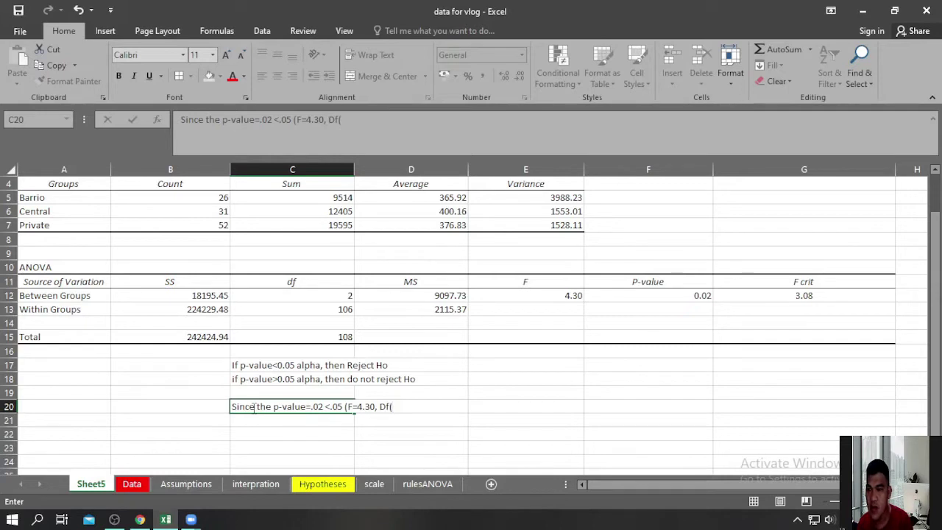
type("2")
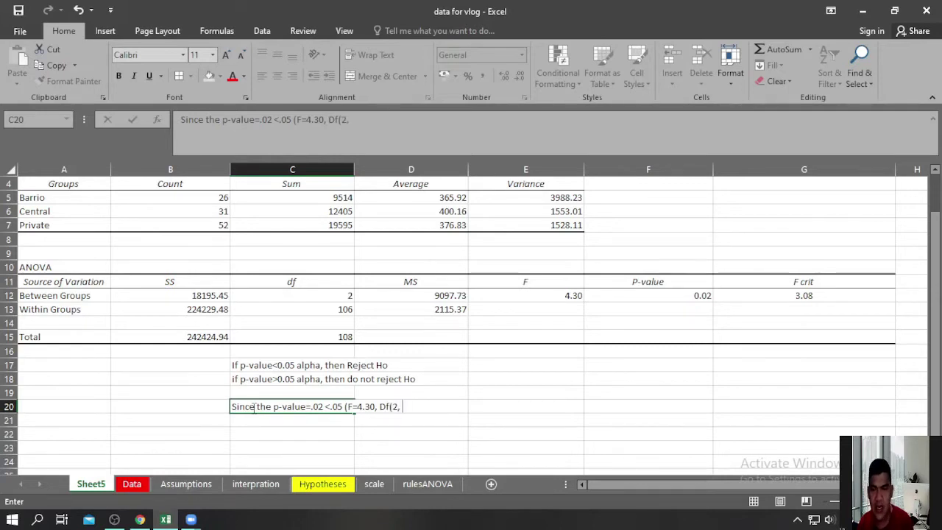
type(", 1")
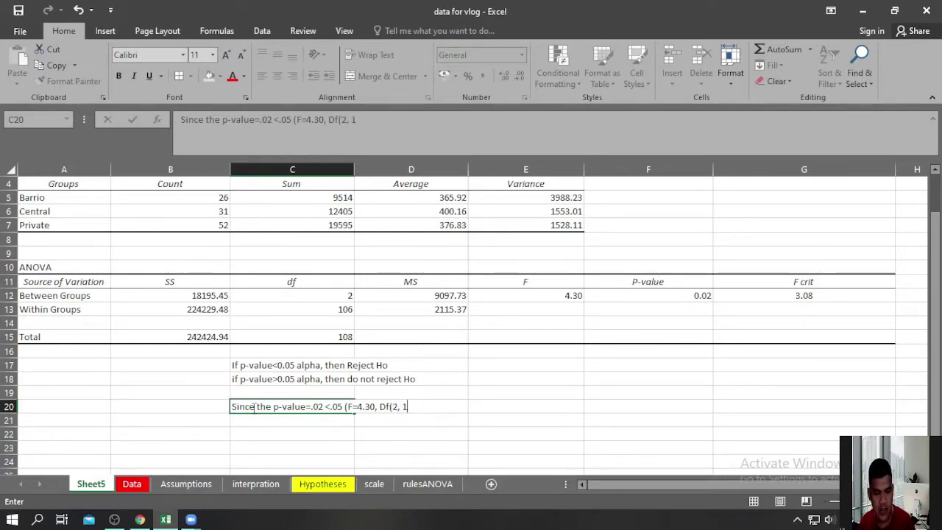
type("06")
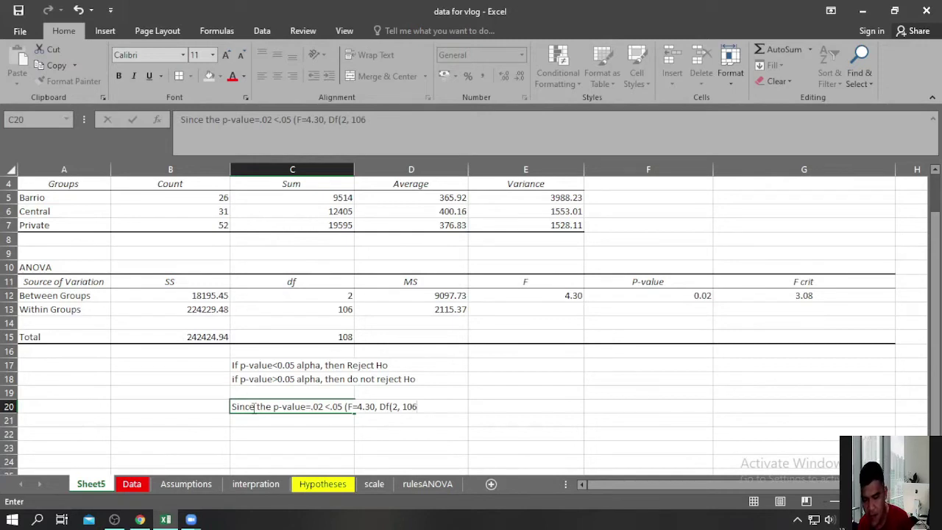
type(")")
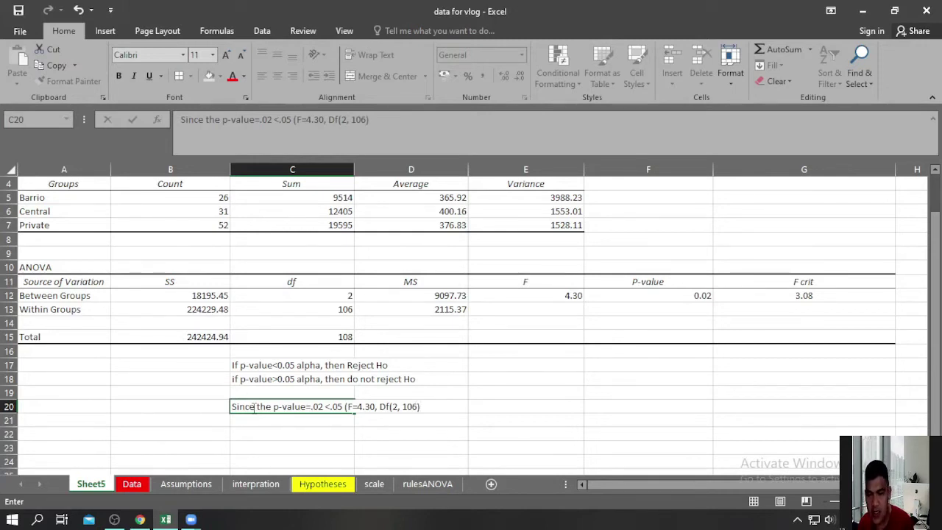
type(")")
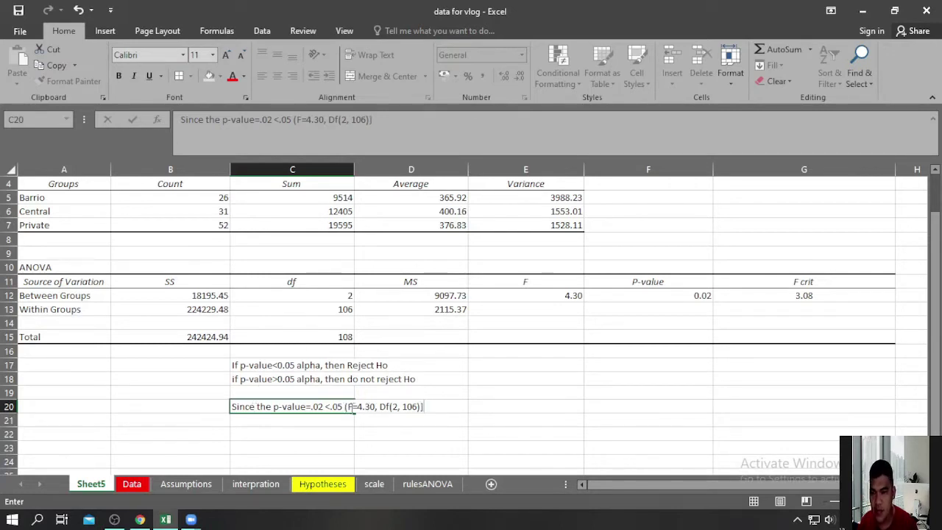
Insert an opening square bracket before "(F=4.30" in C20 and complete the sentence with ", then the null hypothesis (Ho) is rejected."
left_click(346, 407)
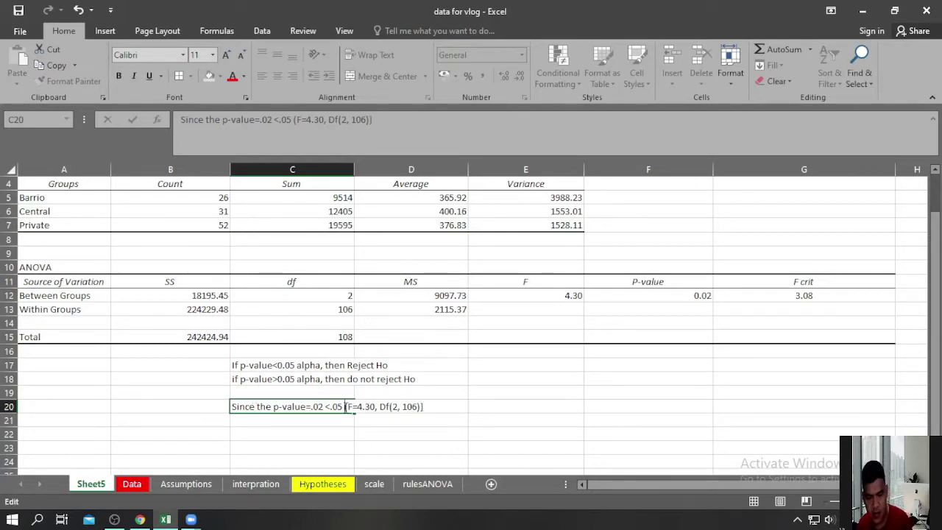
type("[(F=4.30")
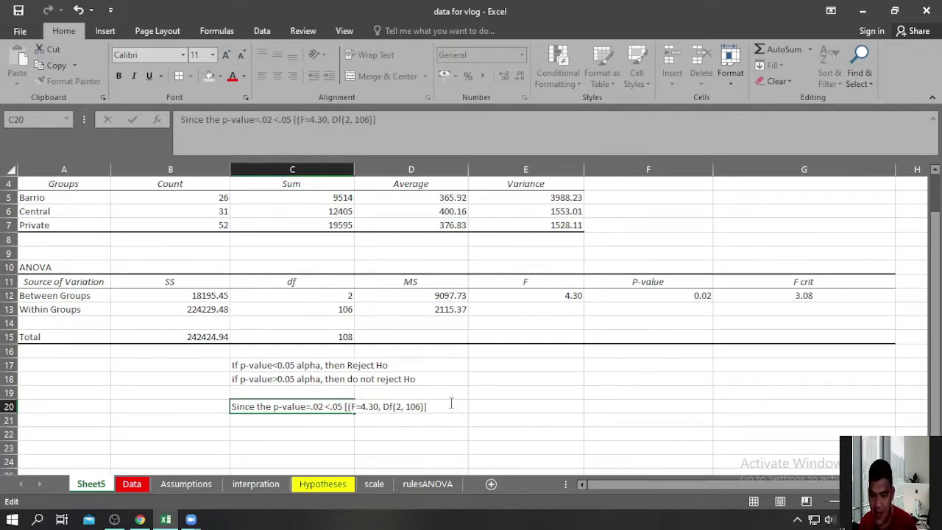
type(", Df(2, 106)], then t")
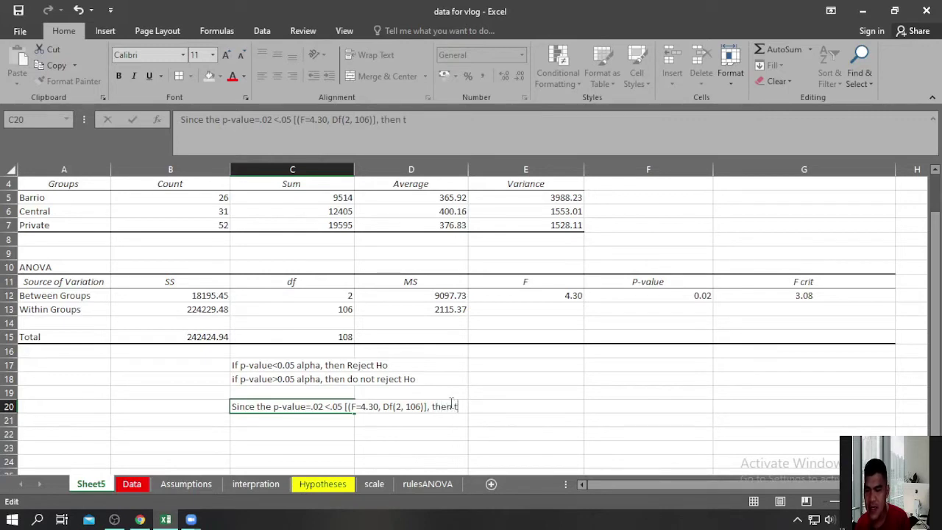
type("he")
type(" nu")
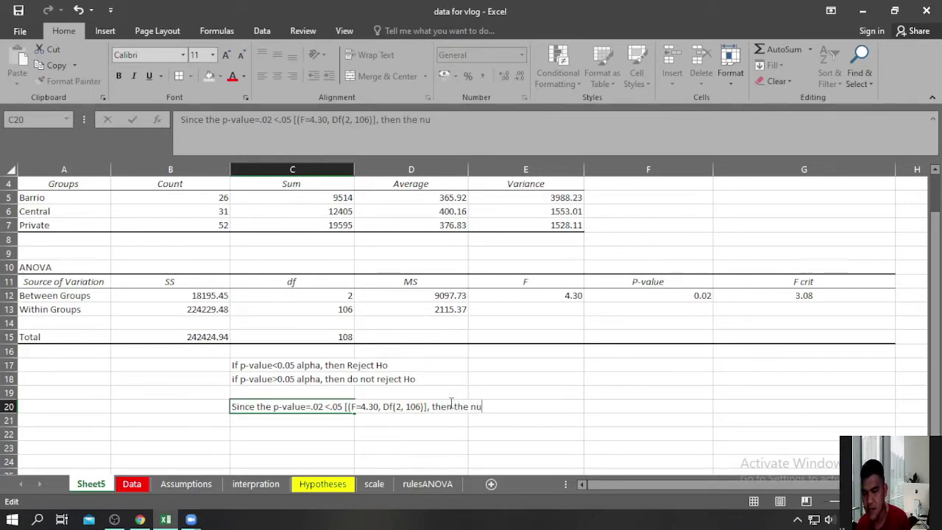
type("ll hypothesi")
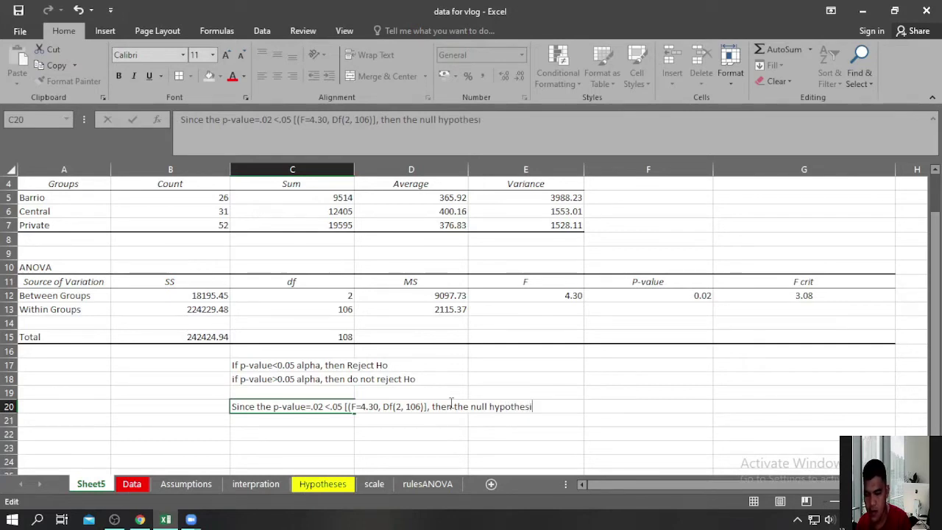
type("s (H")
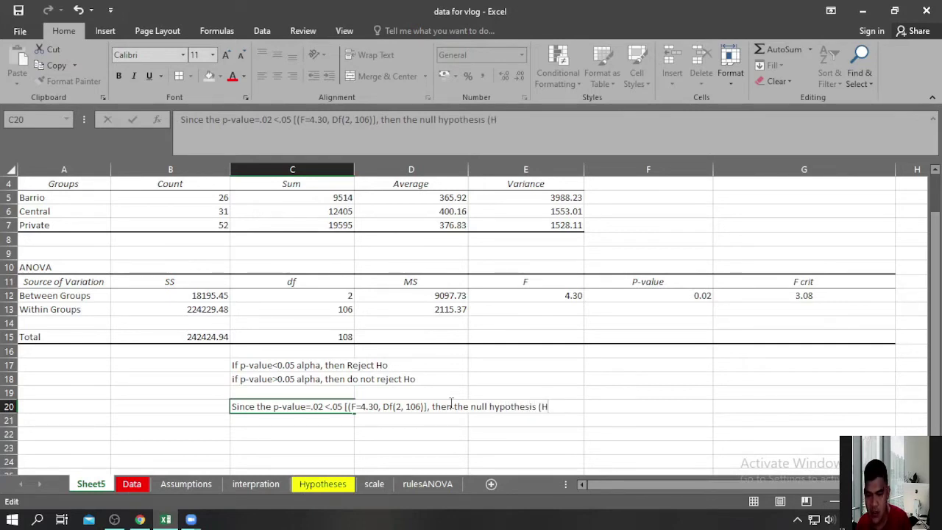
type("o) is ")
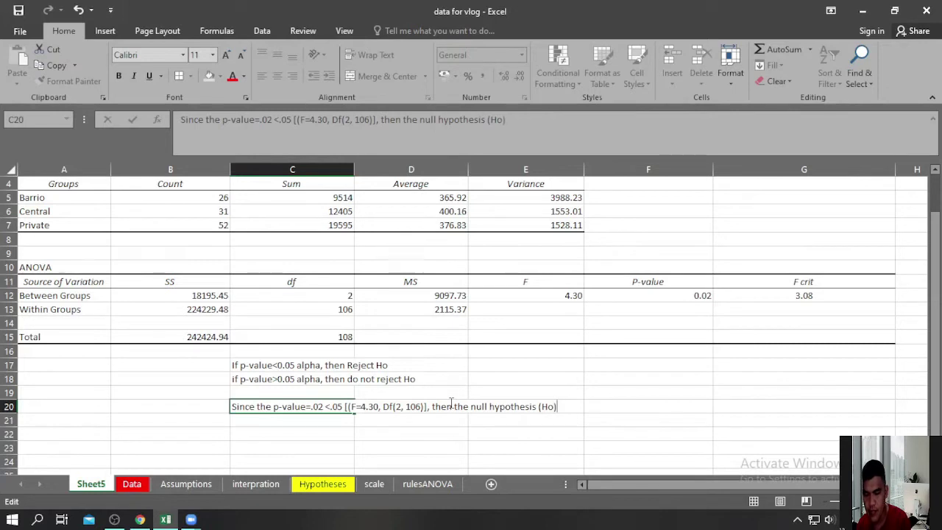
type("rejected.")
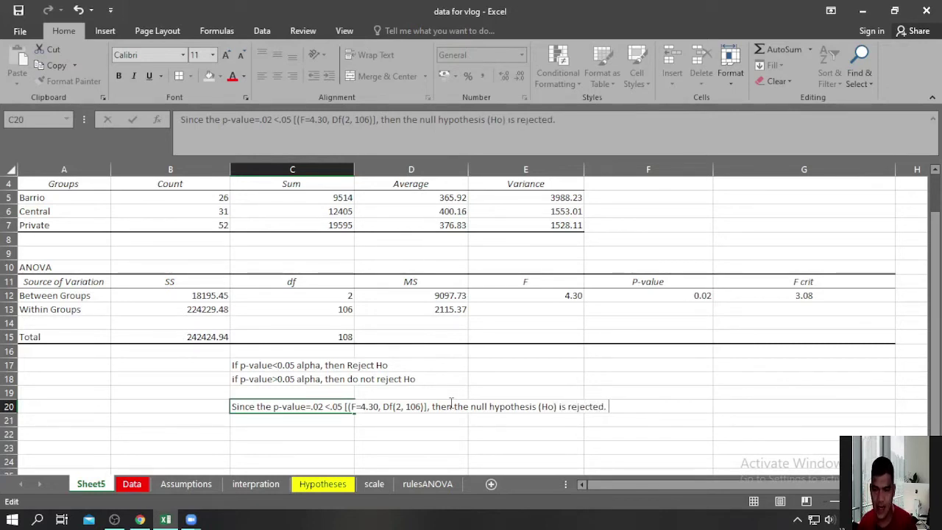
Review the Ho and Ha statements on the Hypotheses sheet, and compare F with F crit in the ANOVA table on Sheet5
left_click(333, 484)
left_click(203, 278)
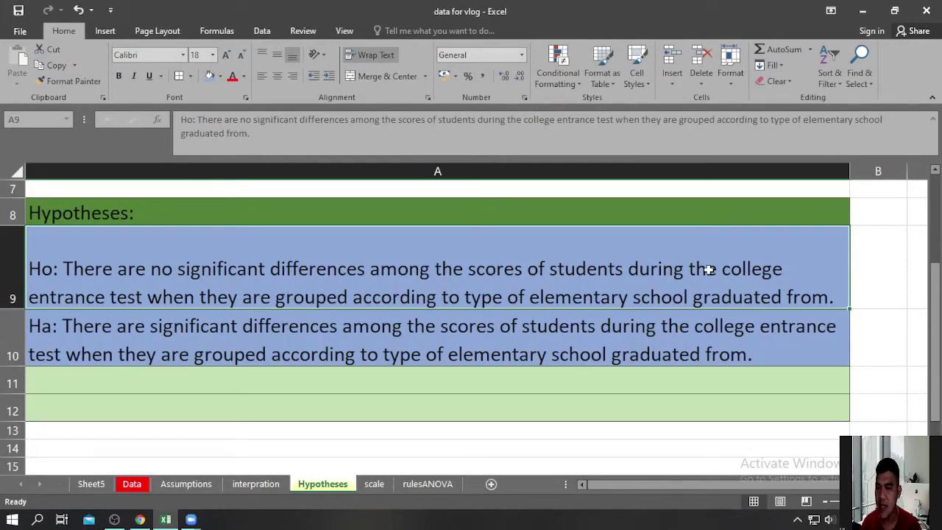
left_click(364, 338)
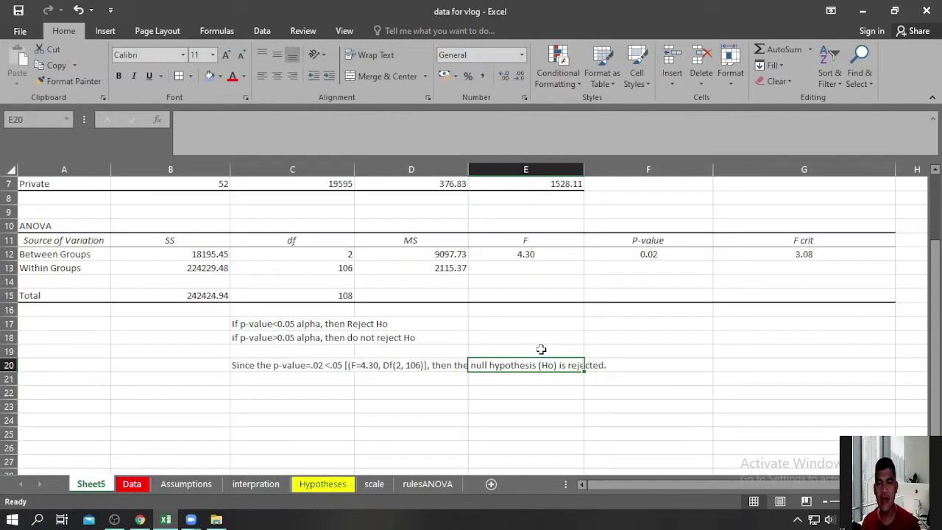
left_click(529, 254)
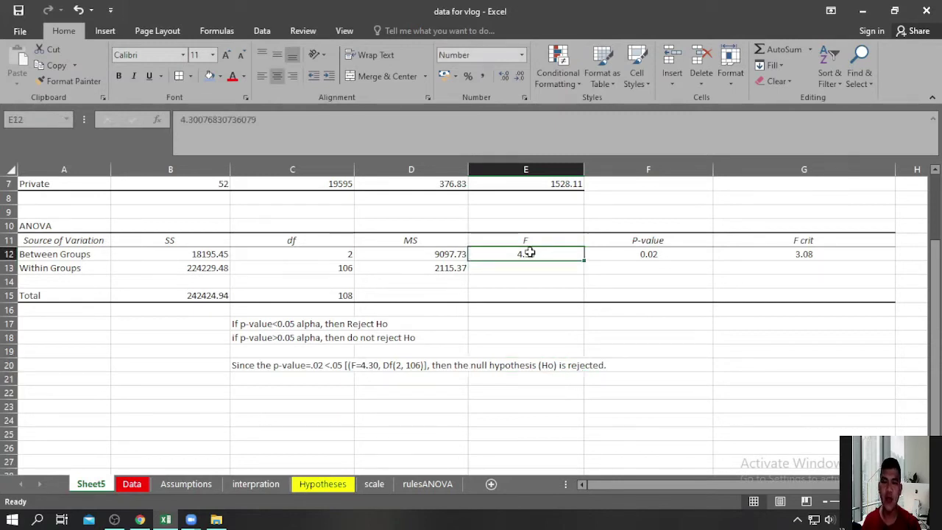
left_click(816, 254)
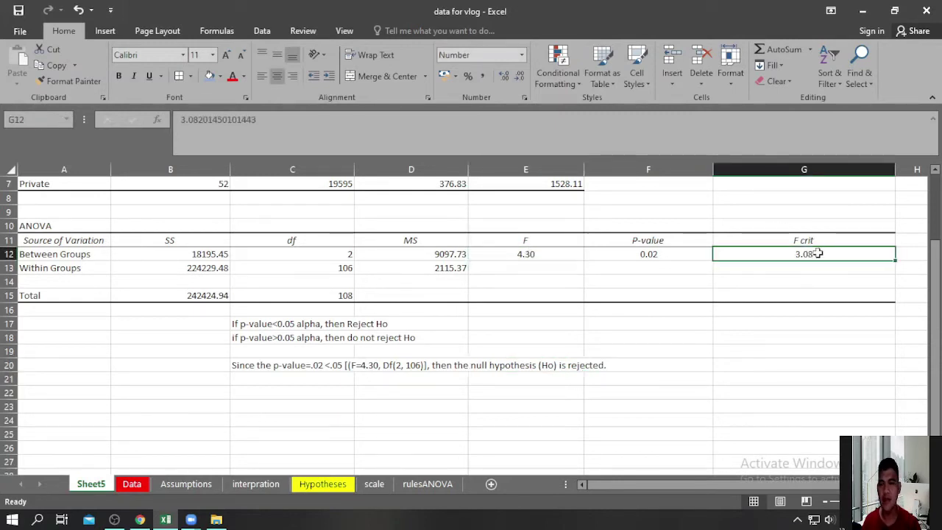
Enter the F-ratio decision rule "if the F-ratio > F-critical, then reject Ho" in C23, below the p-value conclusion
left_click(252, 407)
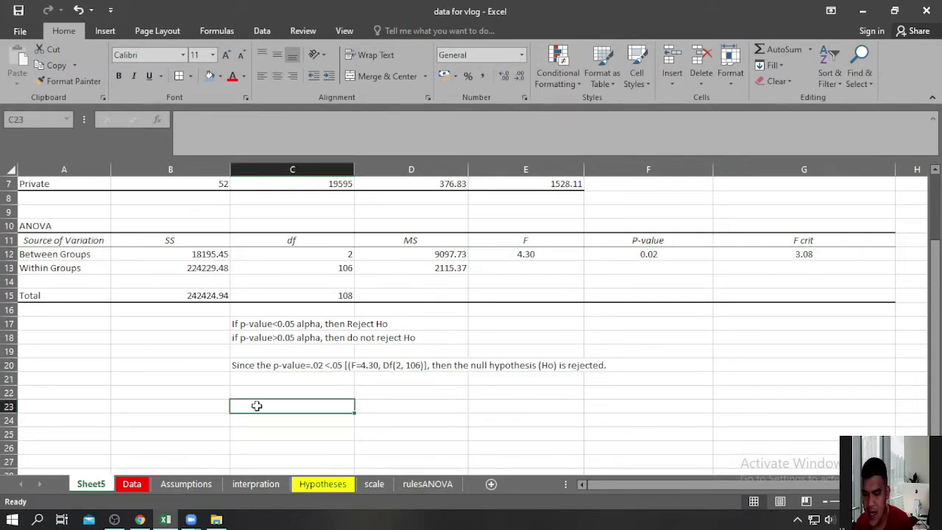
type("if the")
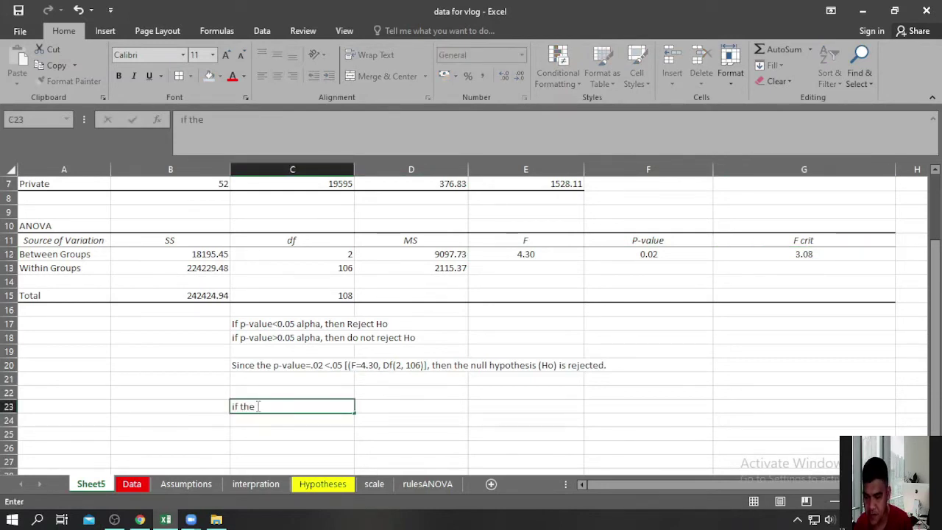
type(" F-")
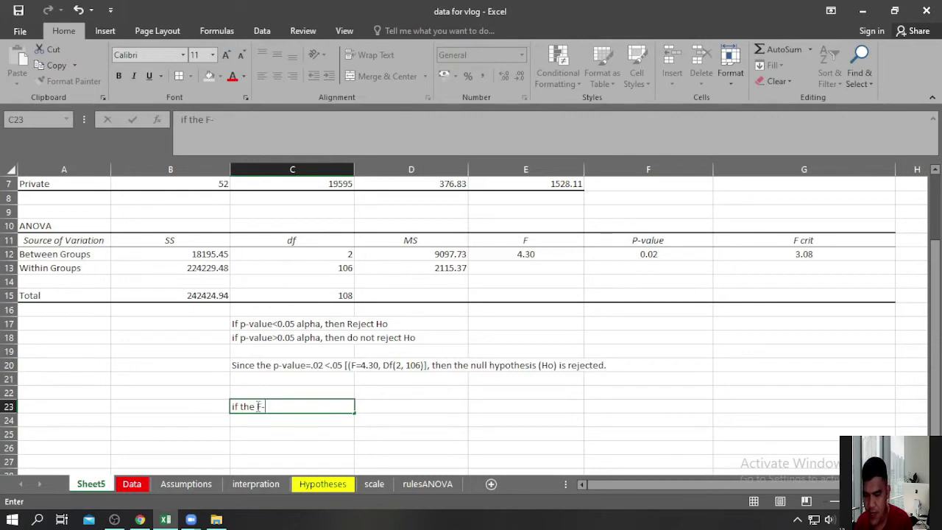
type("ratio")
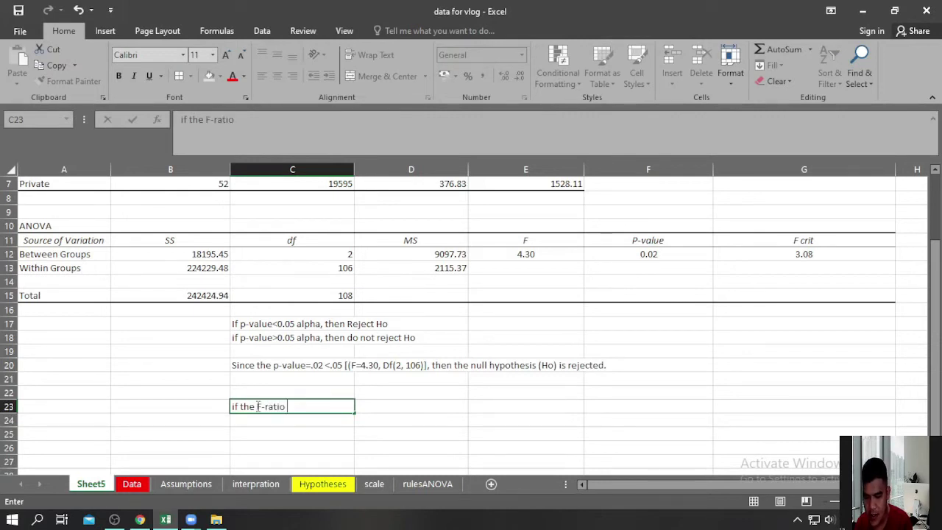
type(" > F")
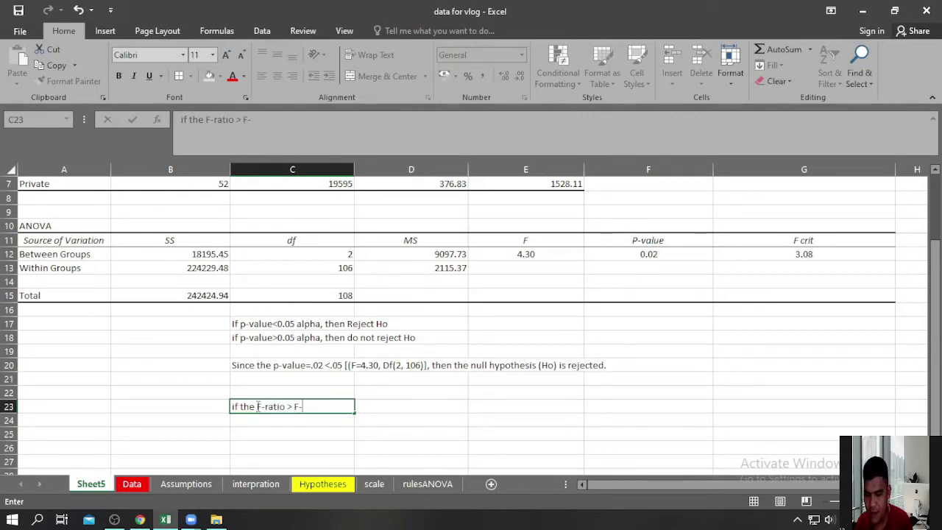
type("-critical, ")
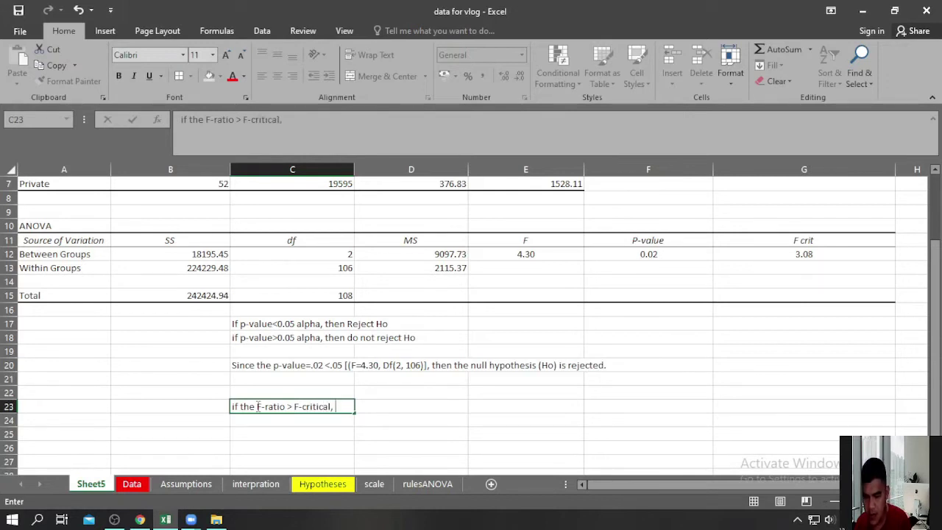
type("then re")
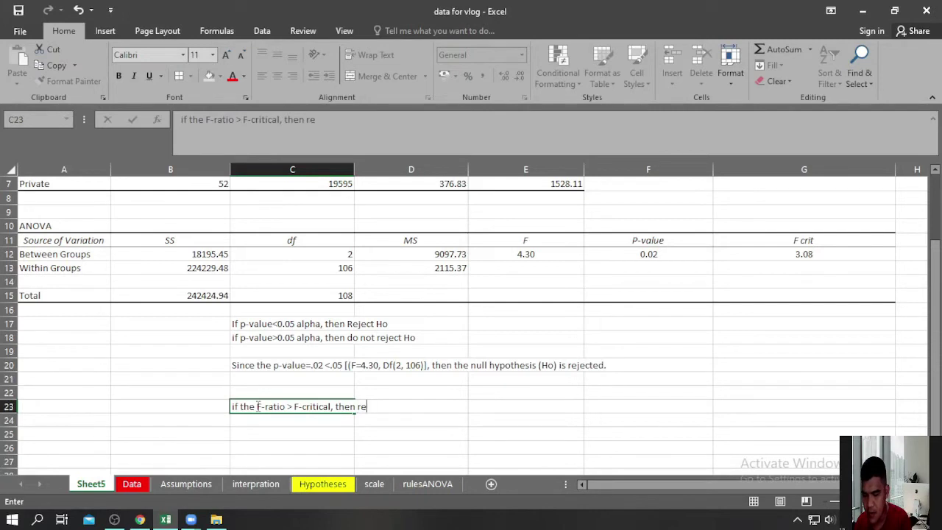
type("ject Ho")
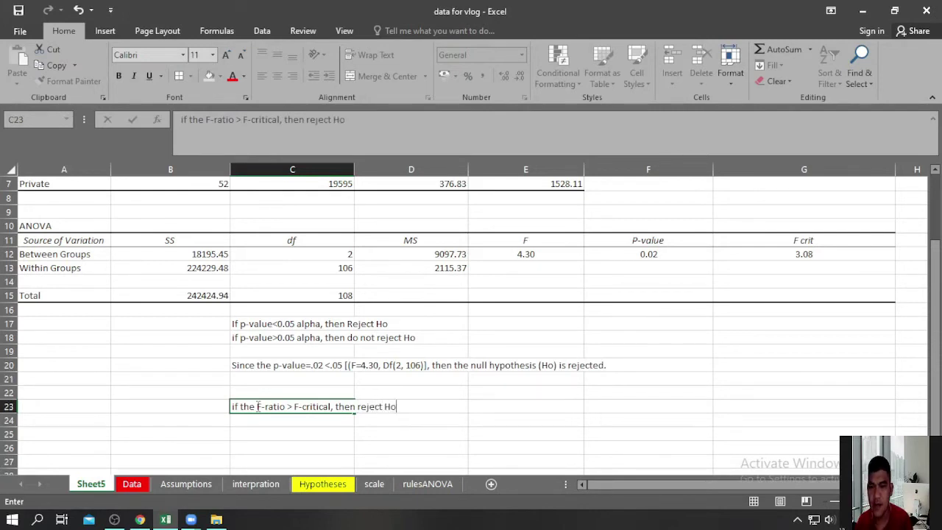
key("Return")
Enter the opposite rule "If the F-ratio < F-critical, then do not reject Ho" in C24, adapting the suggested text of the first rule
type("If")
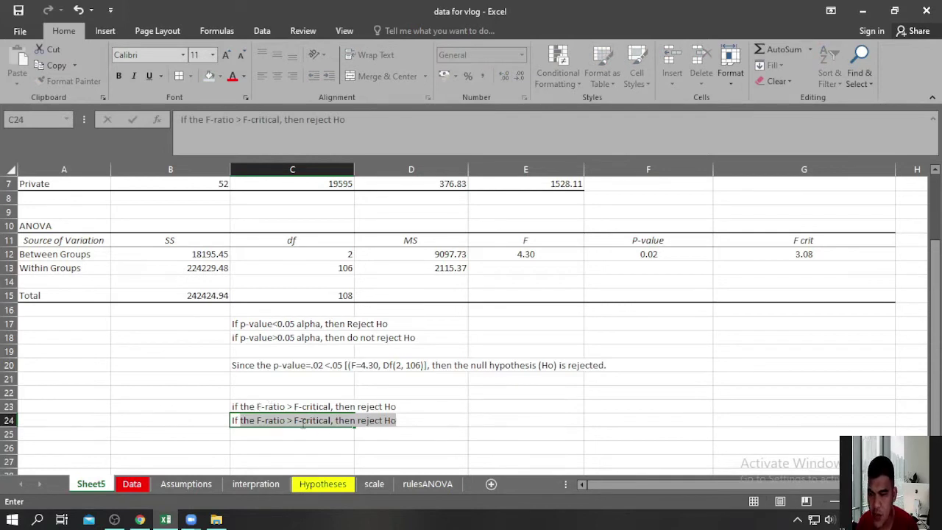
left_click(288, 420)
key("Delete")
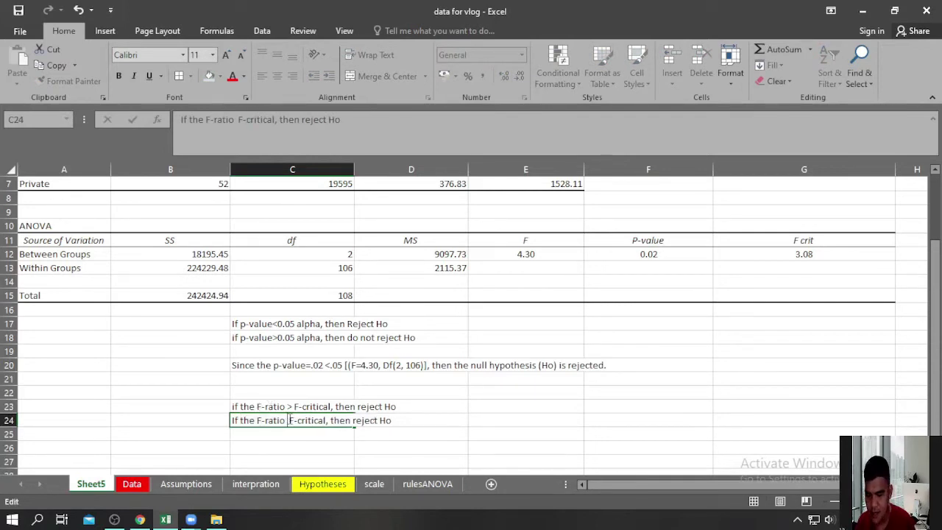
type("<")
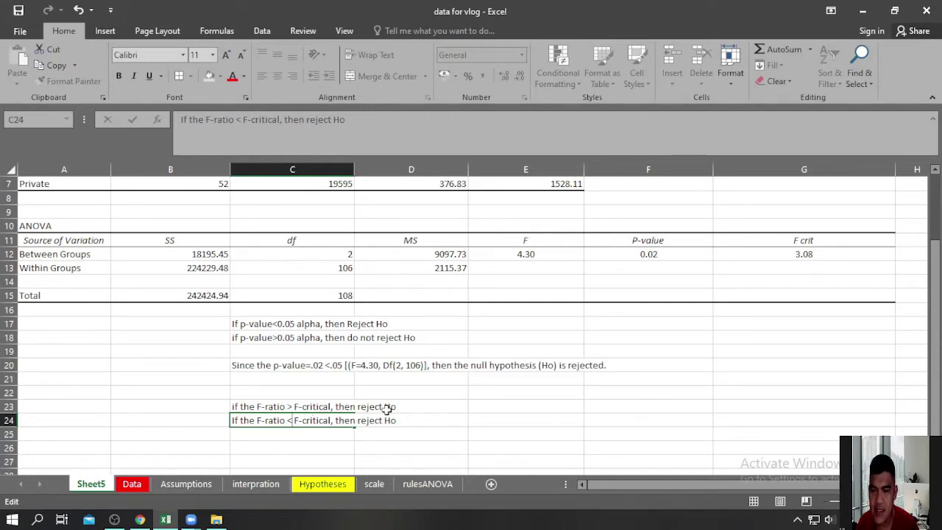
left_click(358, 421)
type("do not")
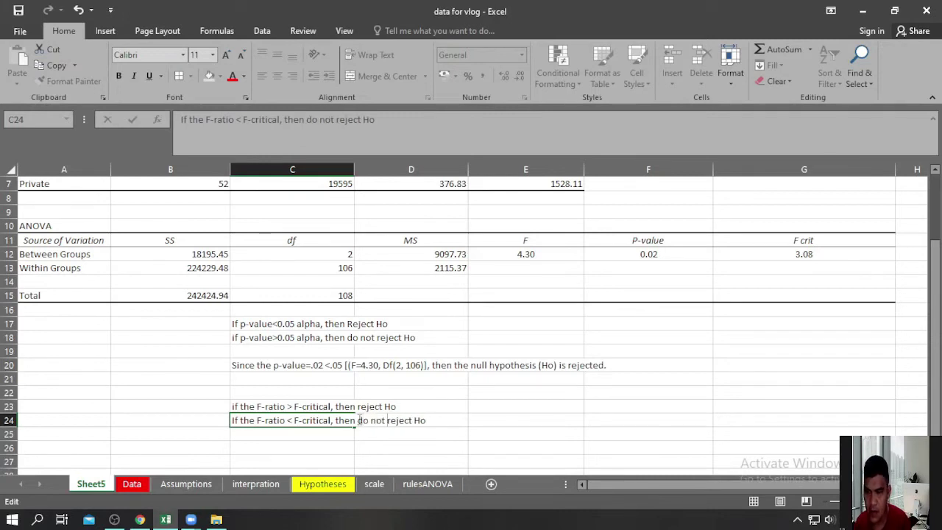
left_click(436, 433)
Begin the F-ratio conclusion in C26 with "Since the F-ratio = 4.30", taking the F value from the ANOVA table
scroll(296, 387, "down", 2)
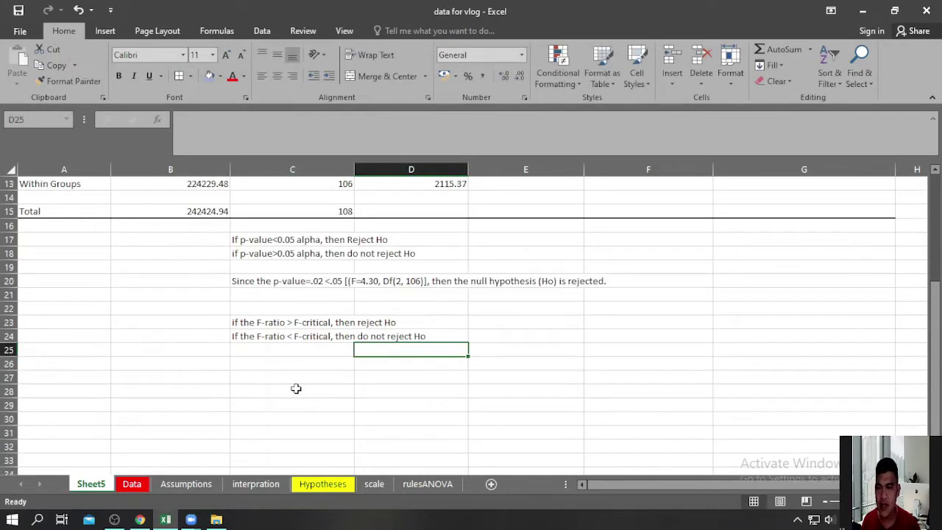
left_click(248, 363)
type("S")
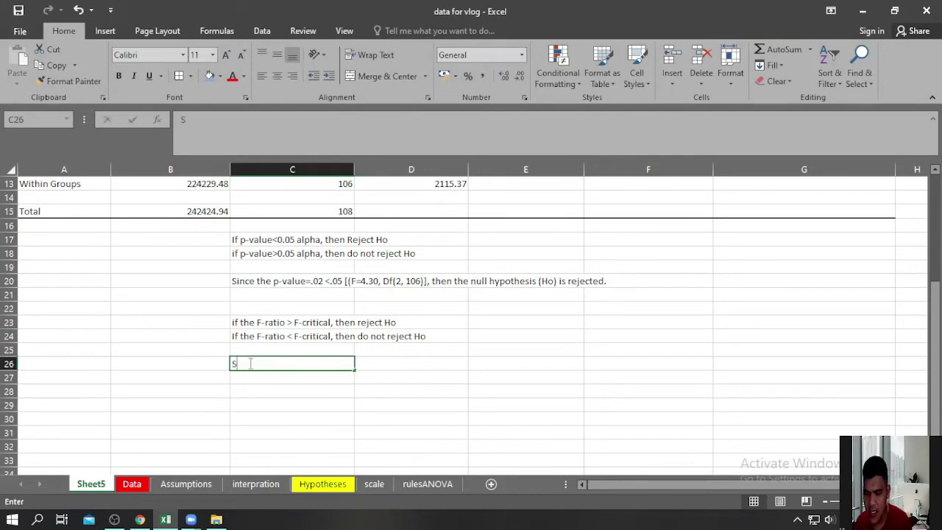
type("ince the")
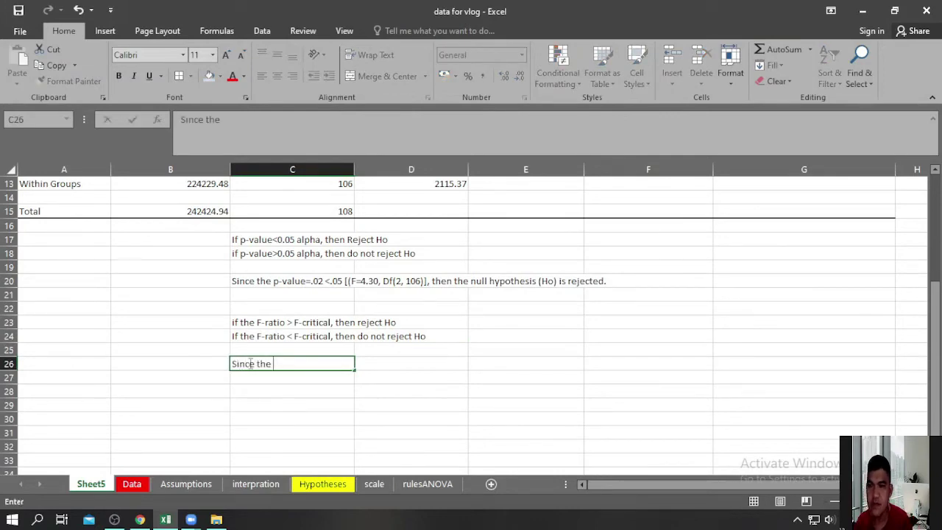
scroll(407, 307, "up", 3)
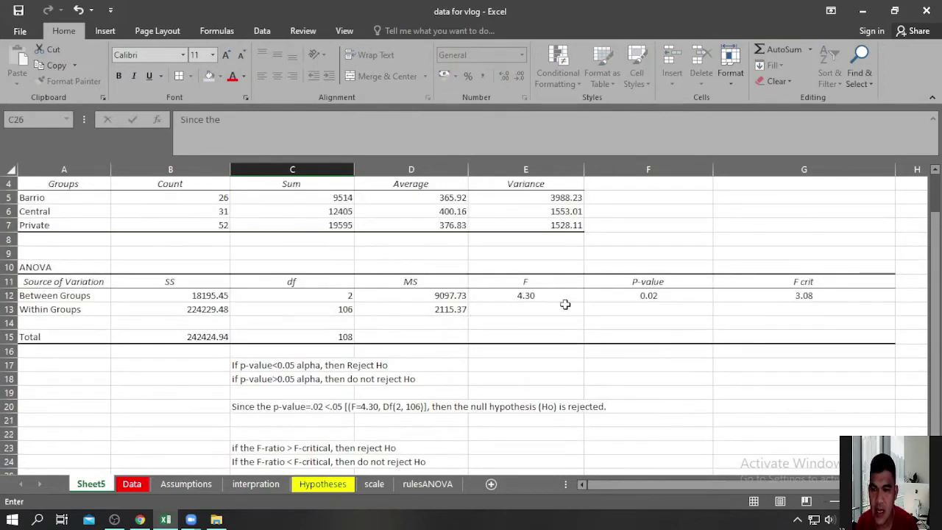
scroll(567, 306, "down", 1)
type("F")
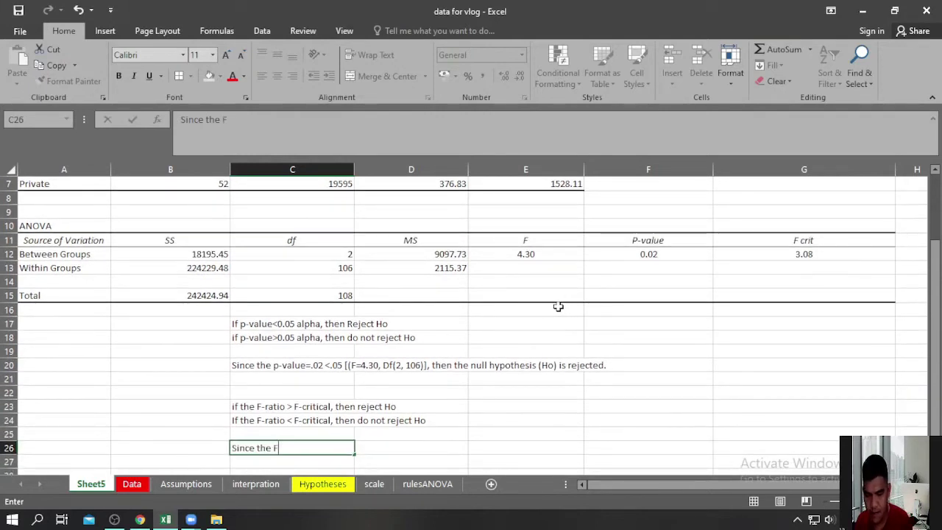
type("-ratio")
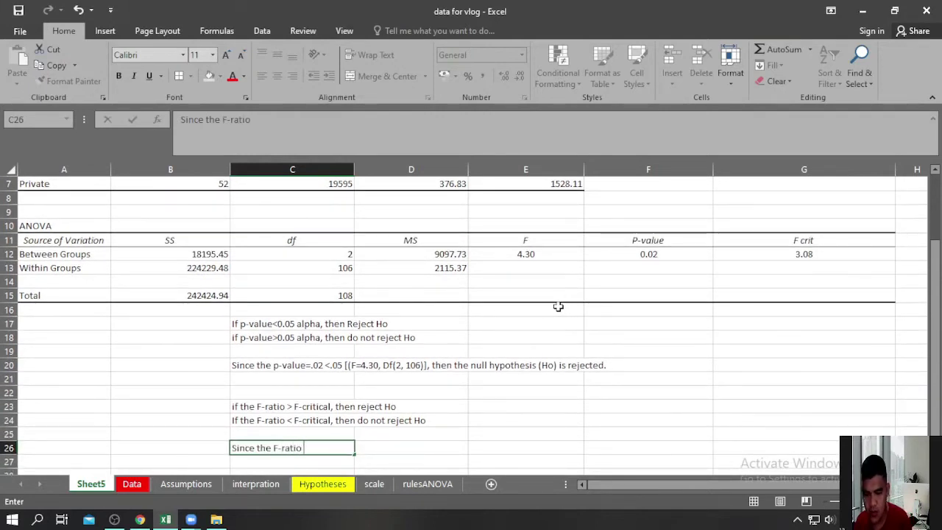
type(" = 4.30")
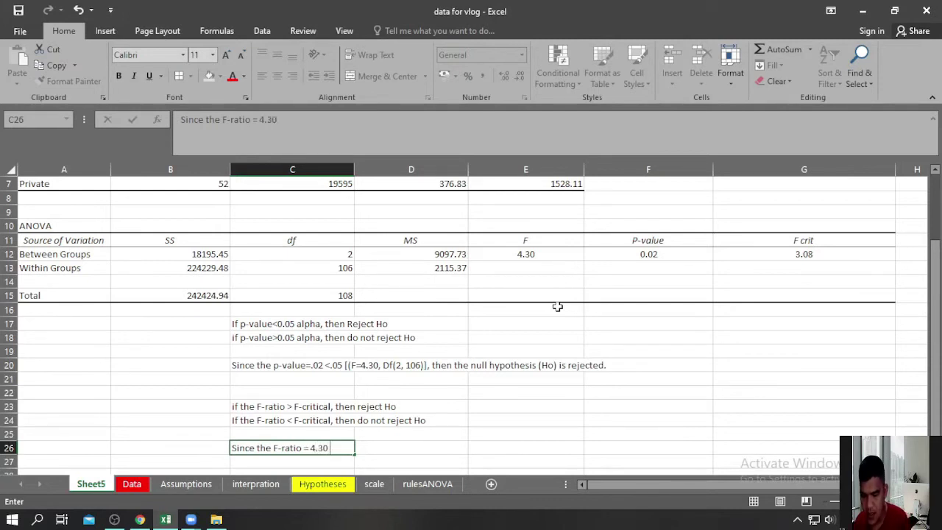
Extend the C26 conclusion with the comparison "is greater than F-critical = 3.08"
type(" is greater th")
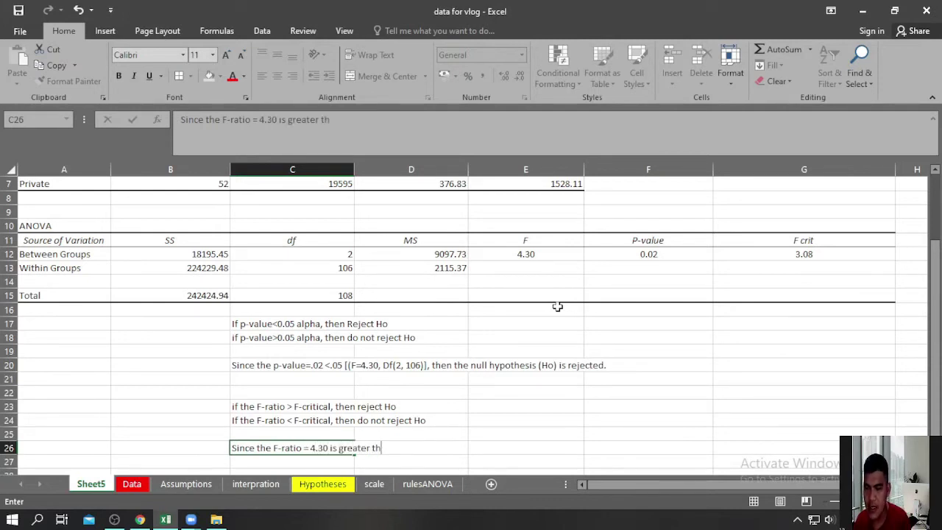
type("an ")
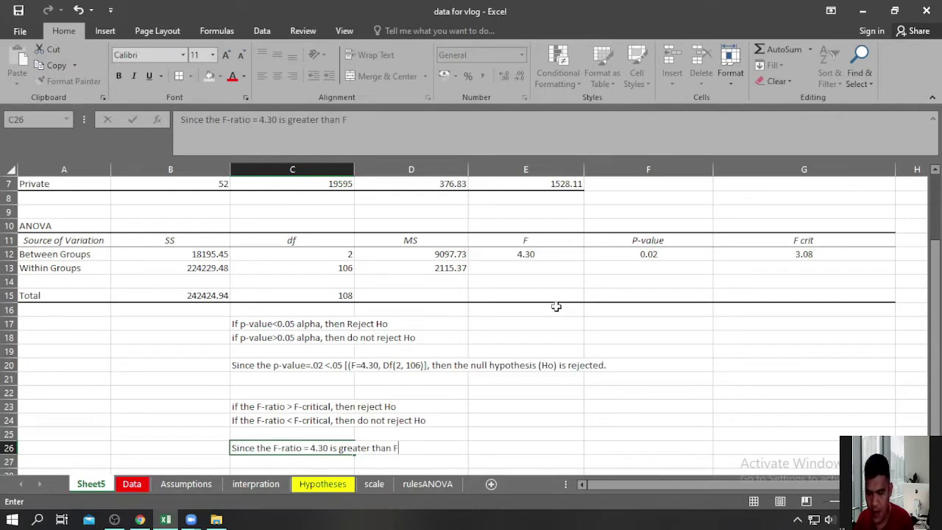
type("F-cto")
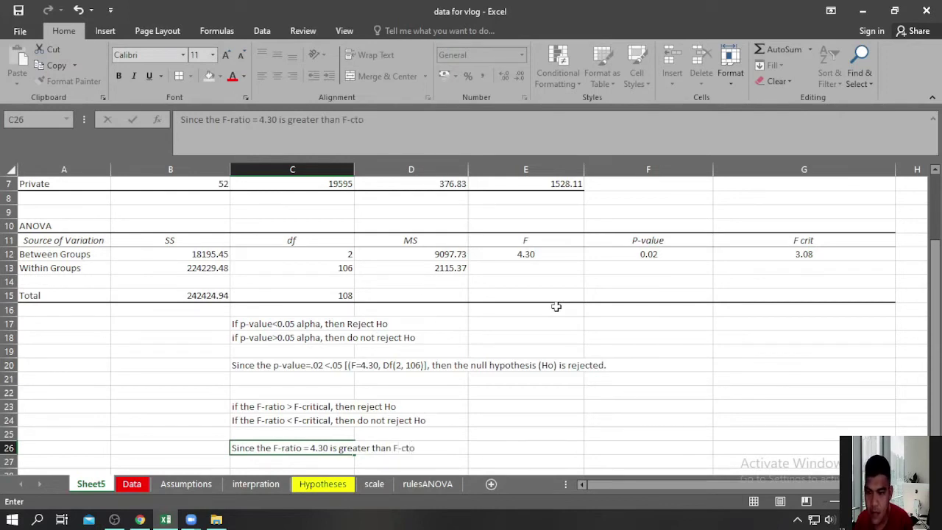
key("BackSpace")
key("BackSpace")
type("ritical")
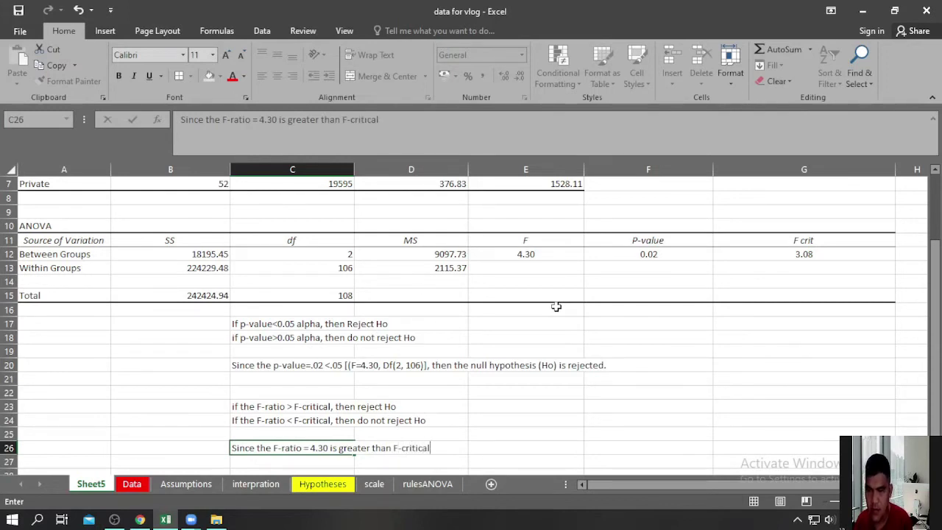
type(" =")
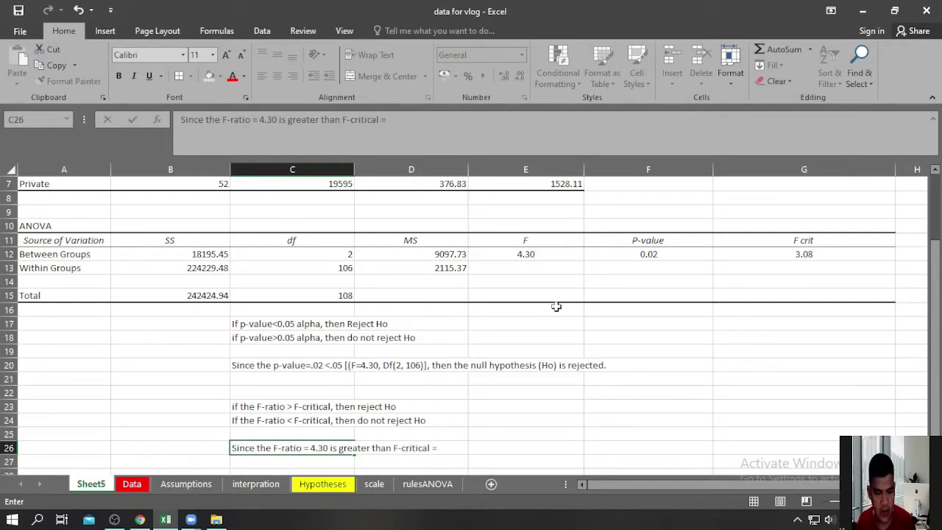
type(" 3.08")
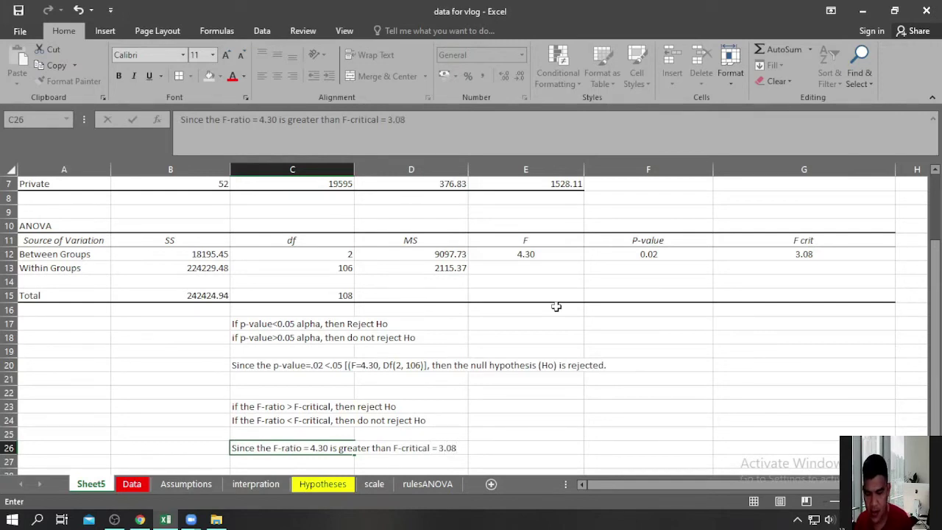
Complete the C26 sentence with ", Then the null hypothesis is rejected." and commit the entry
type(", Then ")
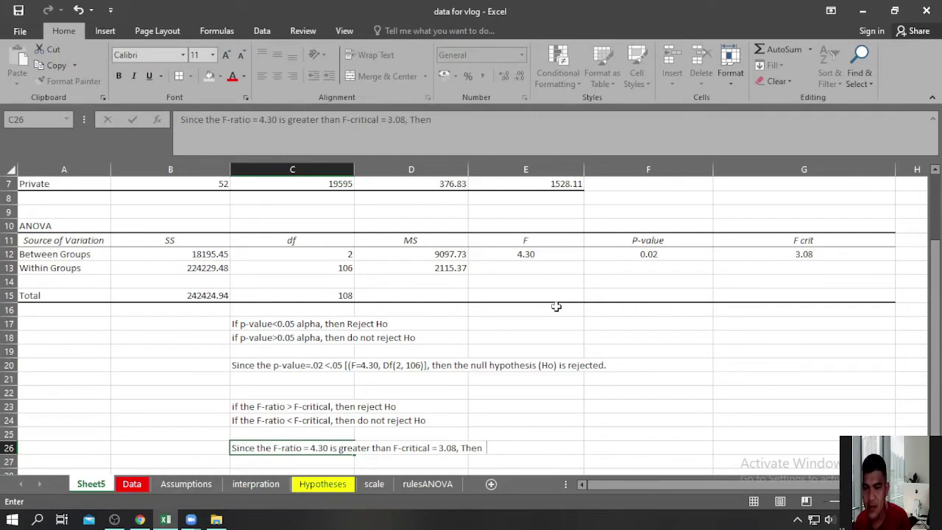
type(" the null ")
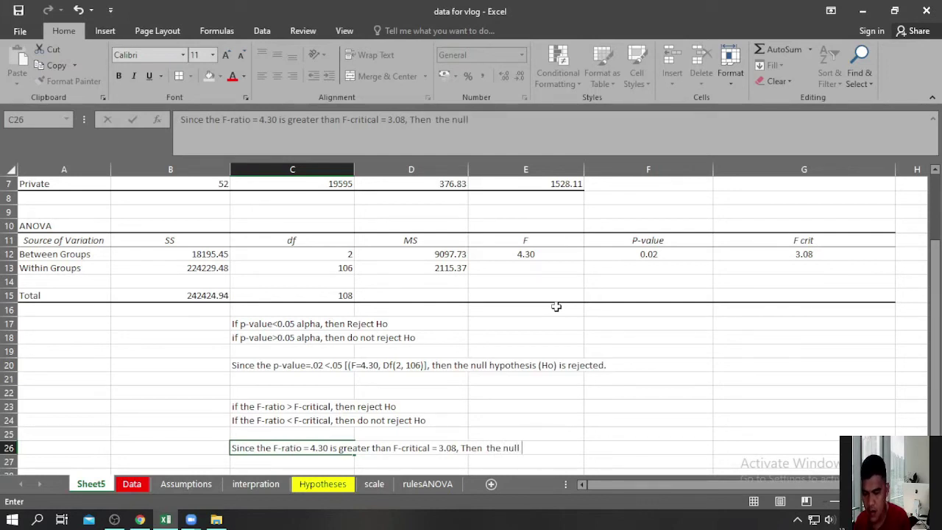
type("hypoo")
key("BackSpace")
key("BackSpace")
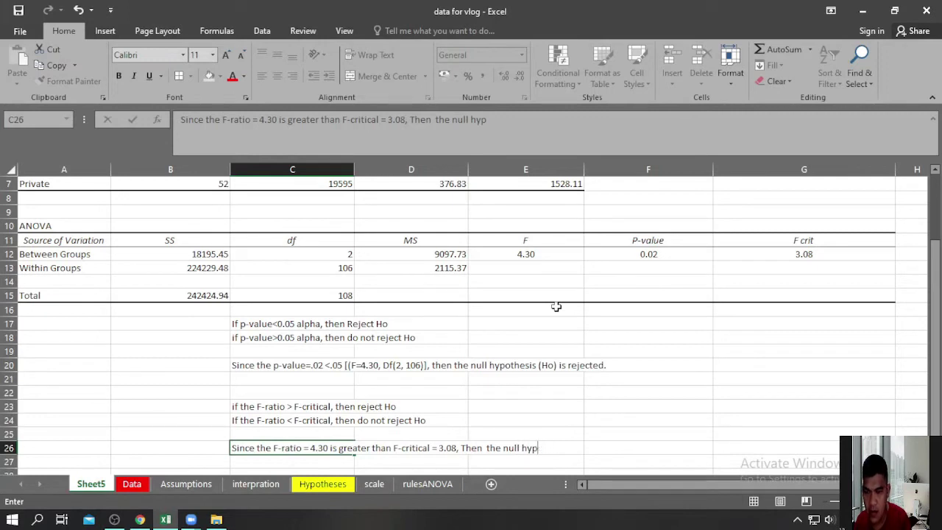
type("othes")
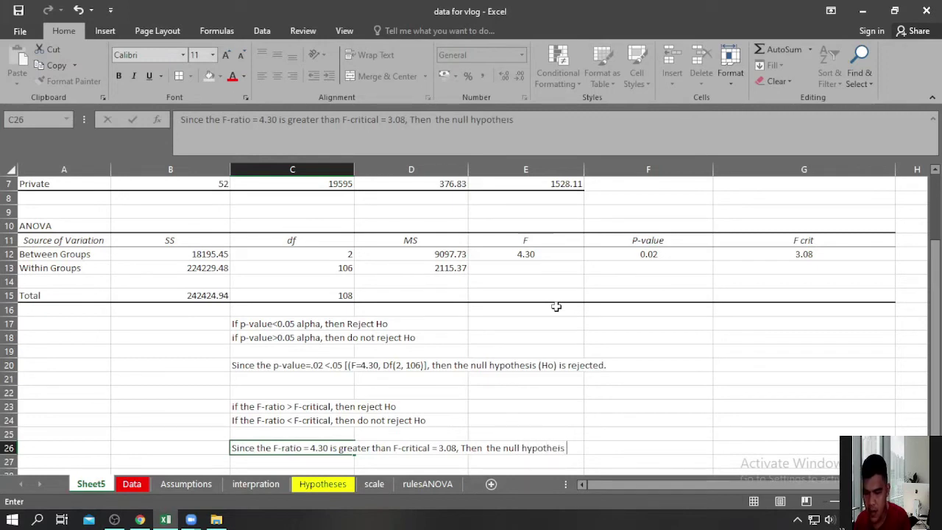
type("is")
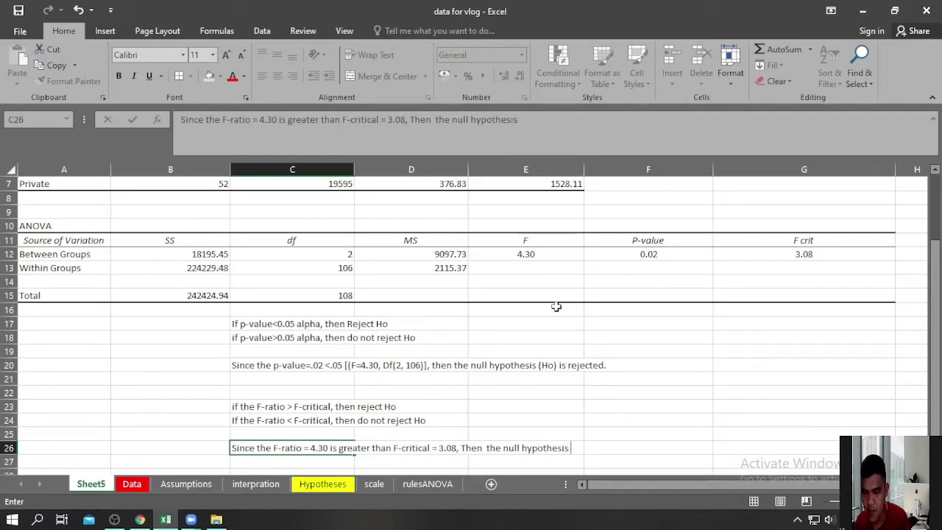
type(" is rejected.")
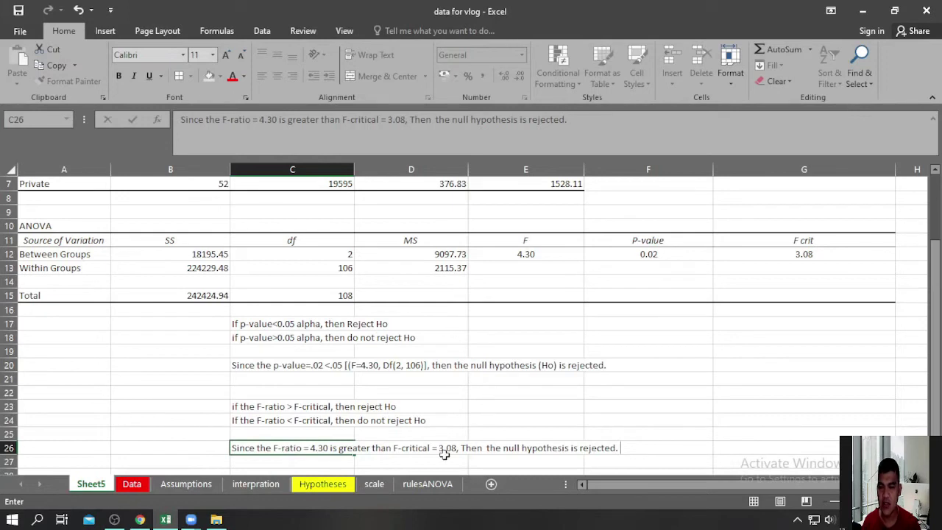
left_click(493, 450)
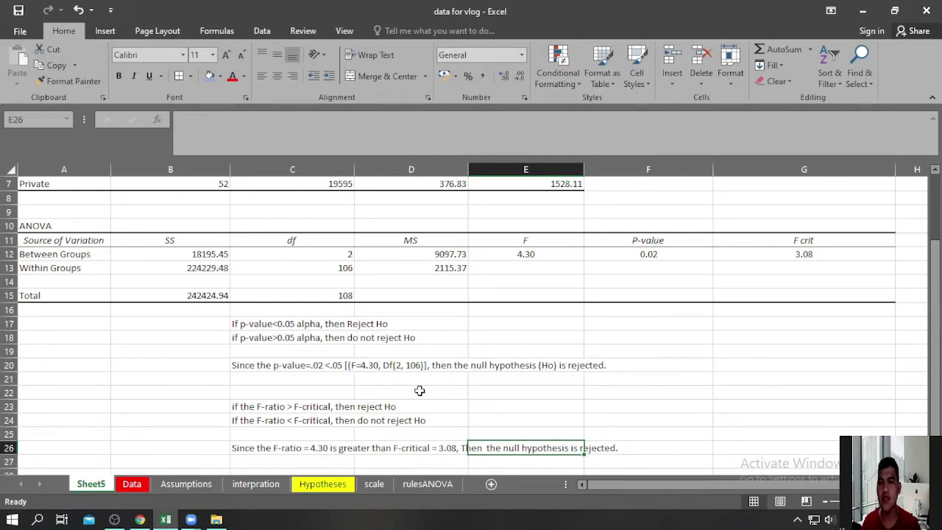
Enter the heading "Conclusion:" in C28, below the F-ratio conclusion
scroll(419, 385, "down", 1)
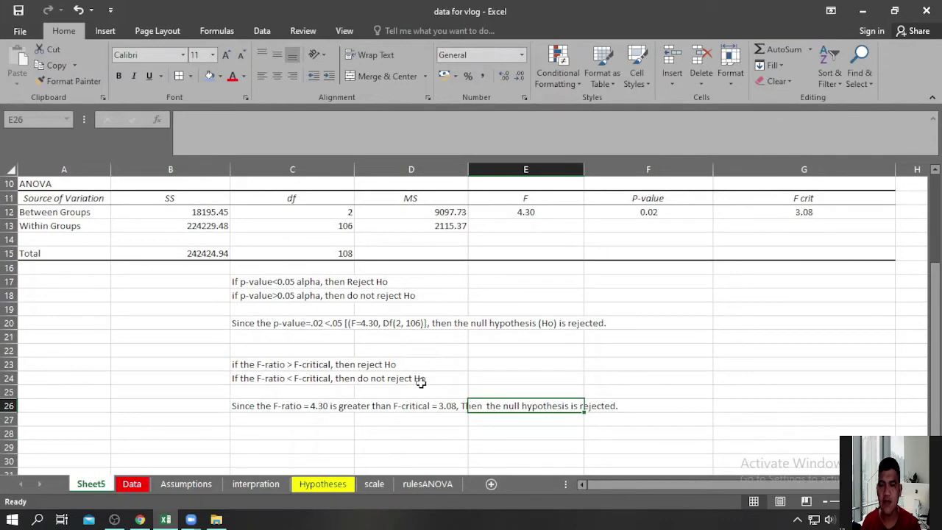
scroll(423, 364, "down", 1)
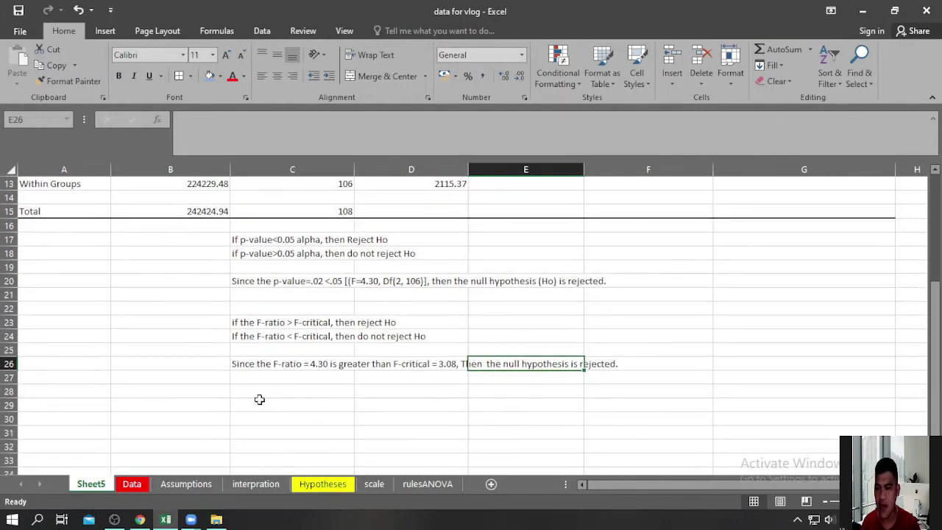
left_click(255, 391)
type("Co")
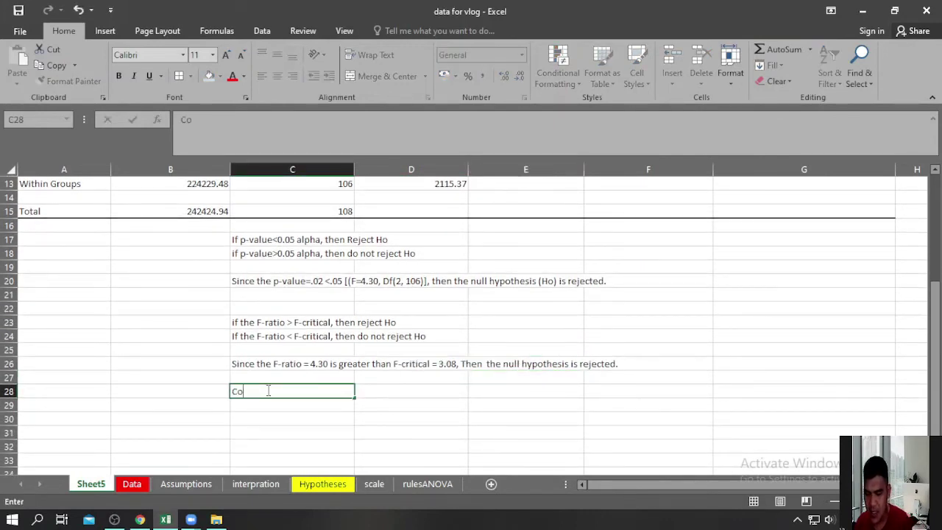
type("ncl")
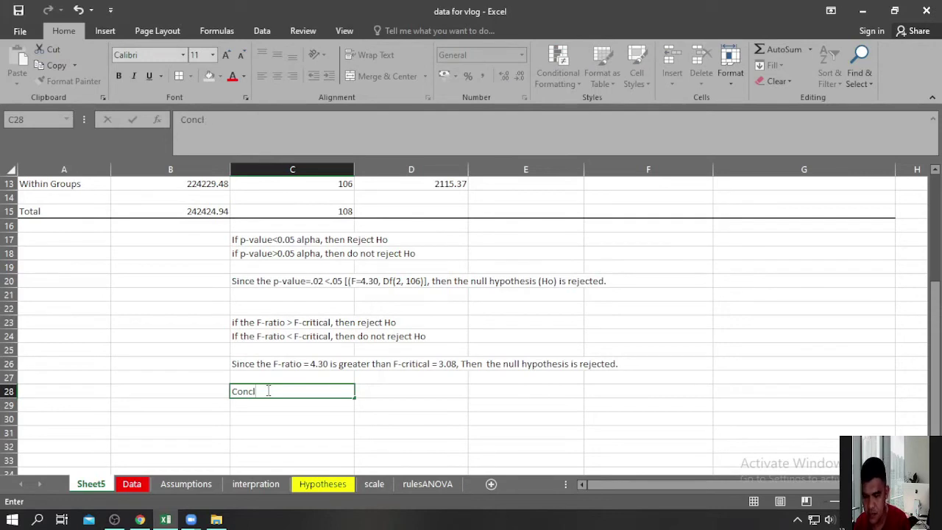
type(";ususion:")
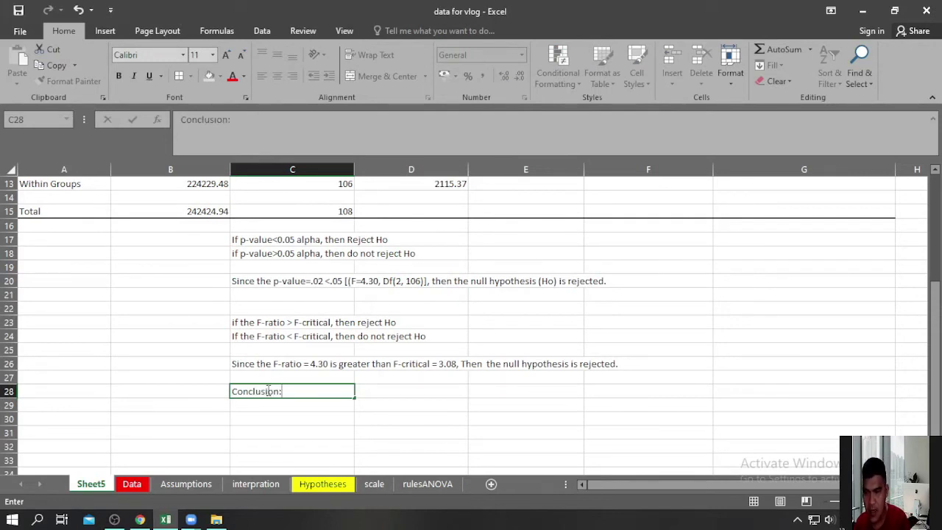
key("Return")
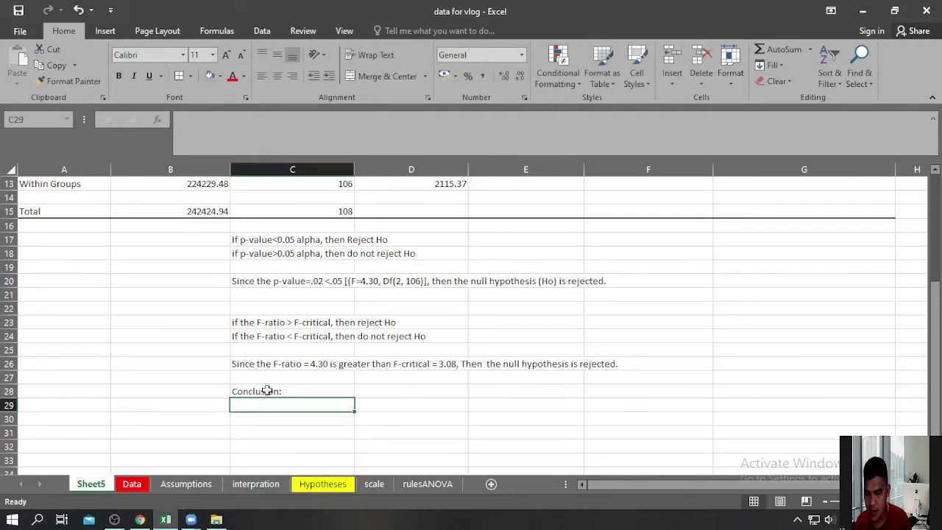
Begin the conclusion sentence in C29 with "There are significant differences among the scores of"
type("There ")
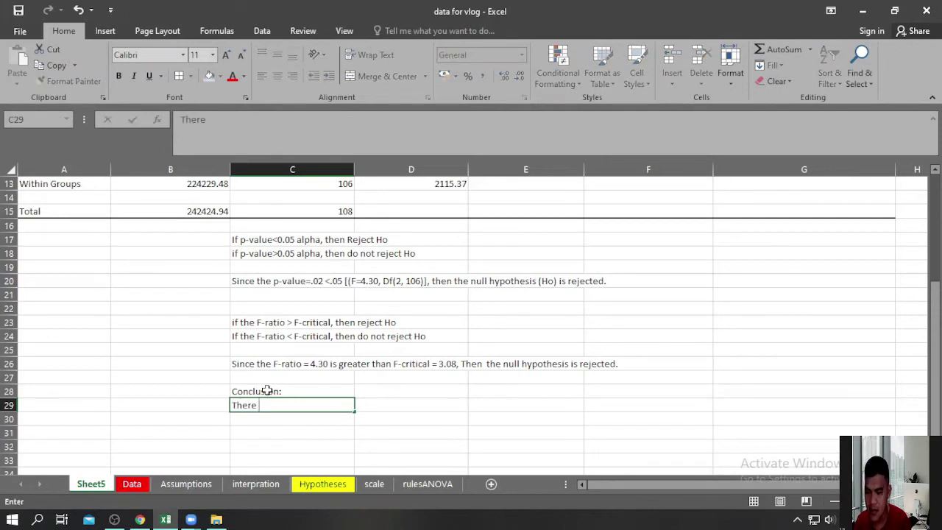
type("are significa")
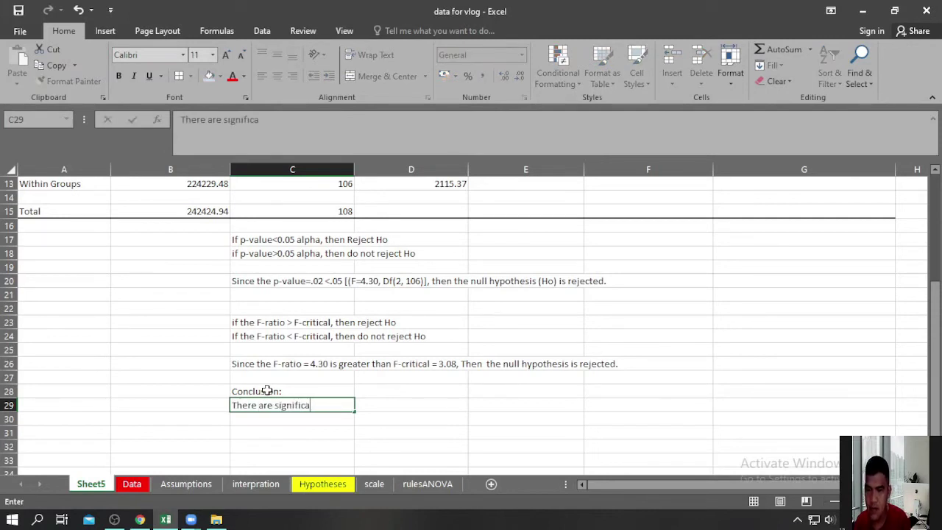
type("nt differemnc")
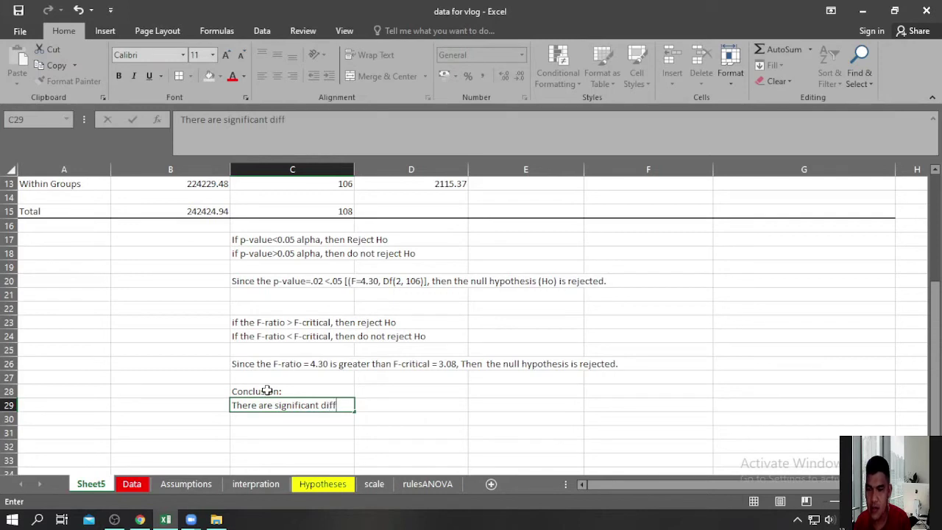
key("BackSpace")
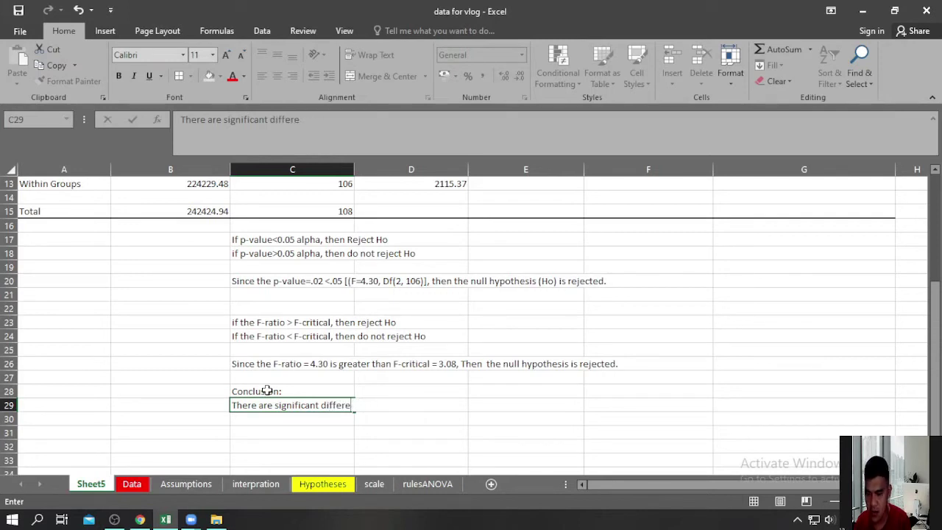
type("nces ")
type("amion")
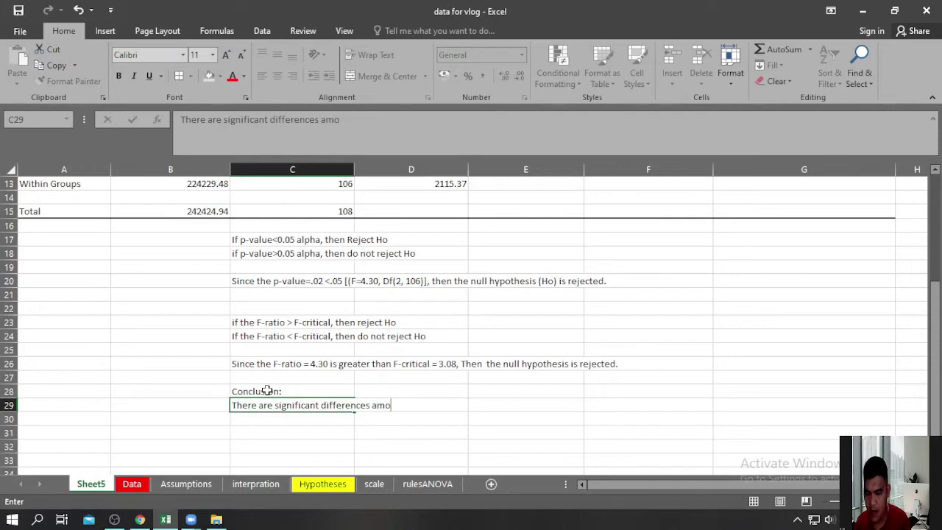
type("ng the scores of")
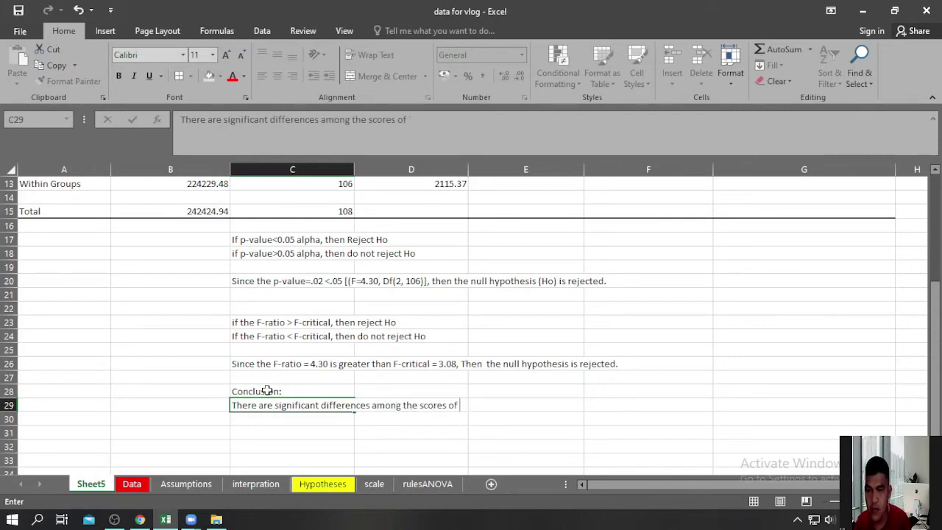
Continue the C29 sentence with "students during the college entrance test when grouped according"
type(" students dueri")
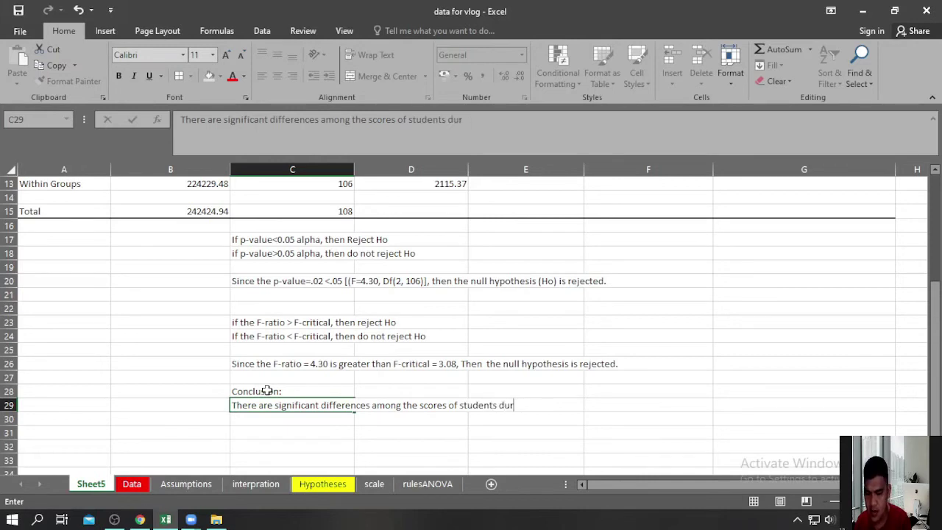
type("ing the colleg")
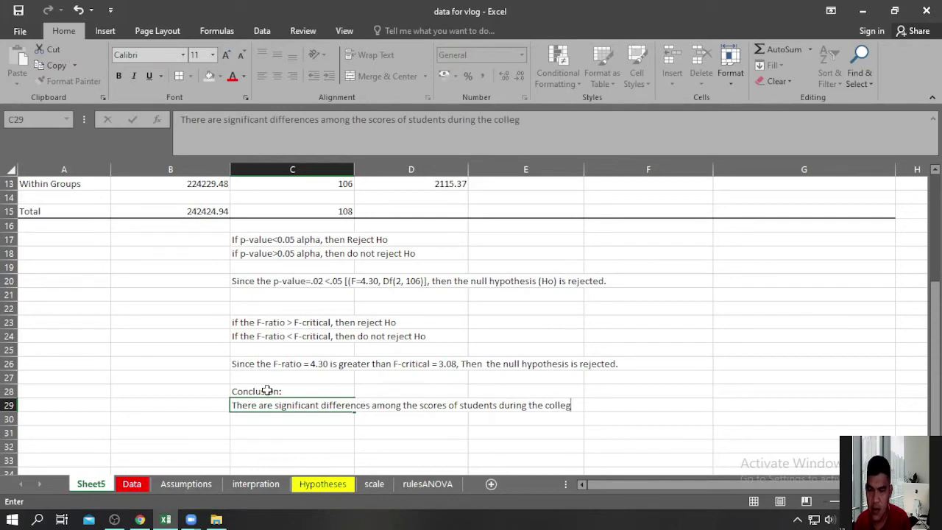
type("e entrance ")
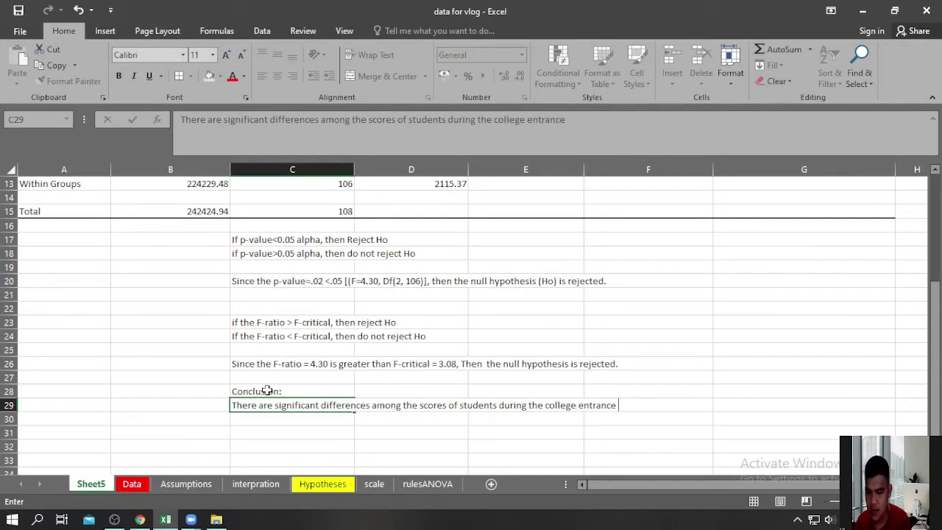
type("test whe")
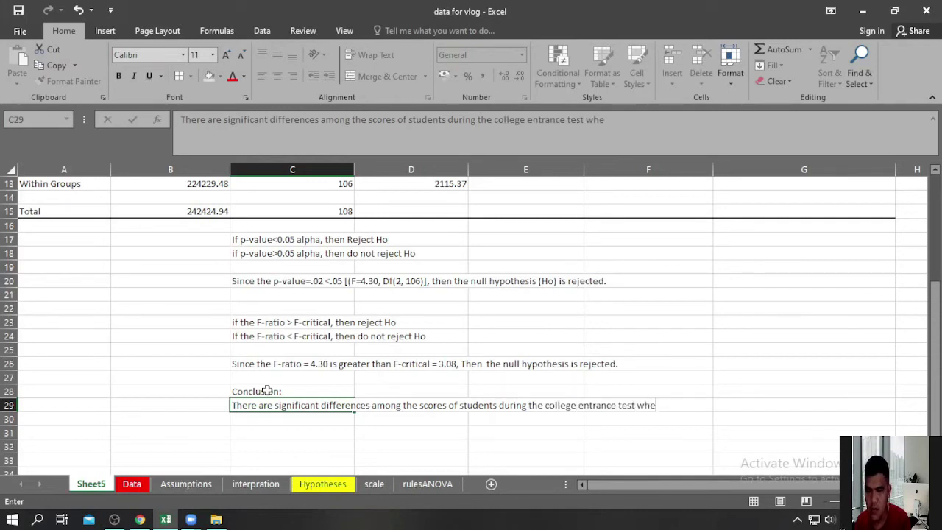
type("n groupe")
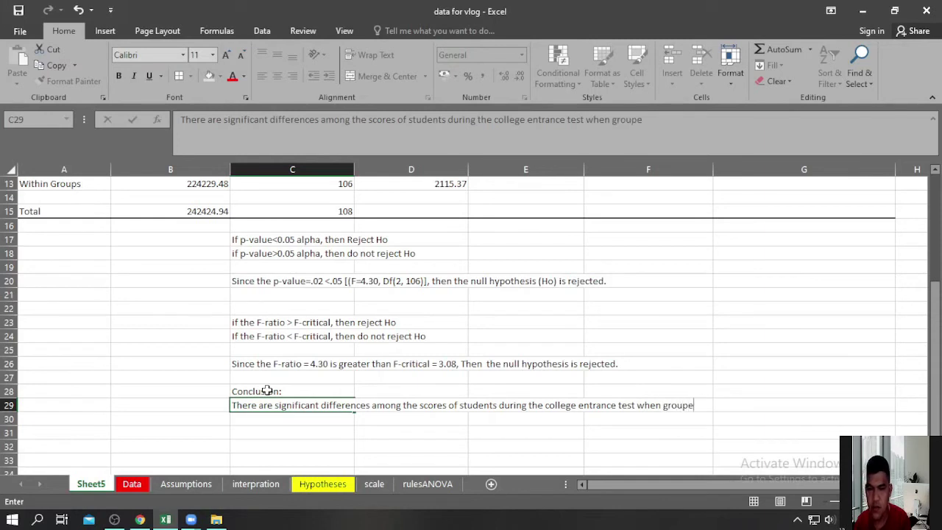
type("d according t")
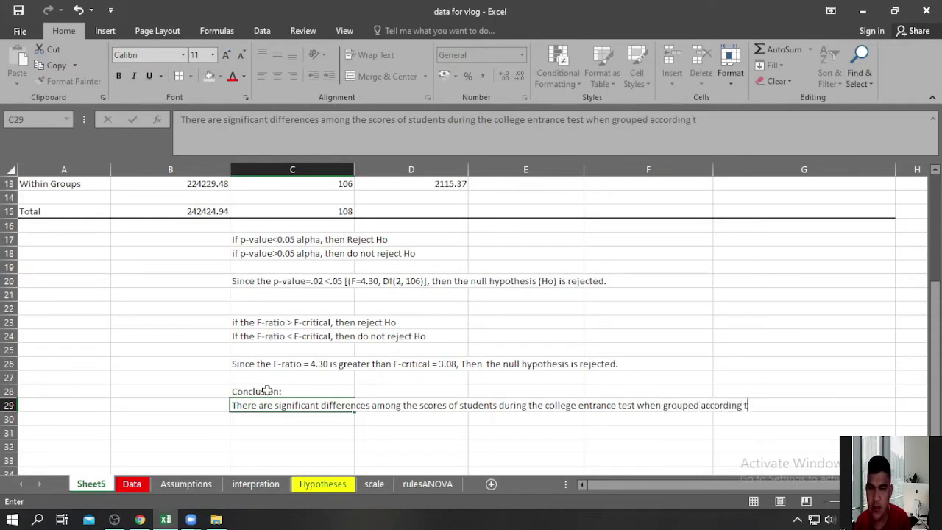
Finish the C29 sentence with "to type of elementary school graduated from." and commit the entry
type("po")
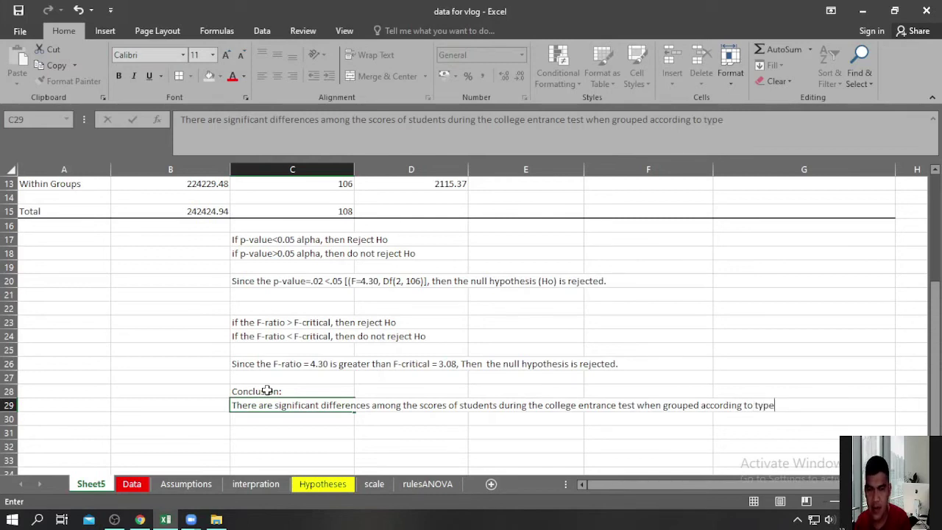
type("of elementar")
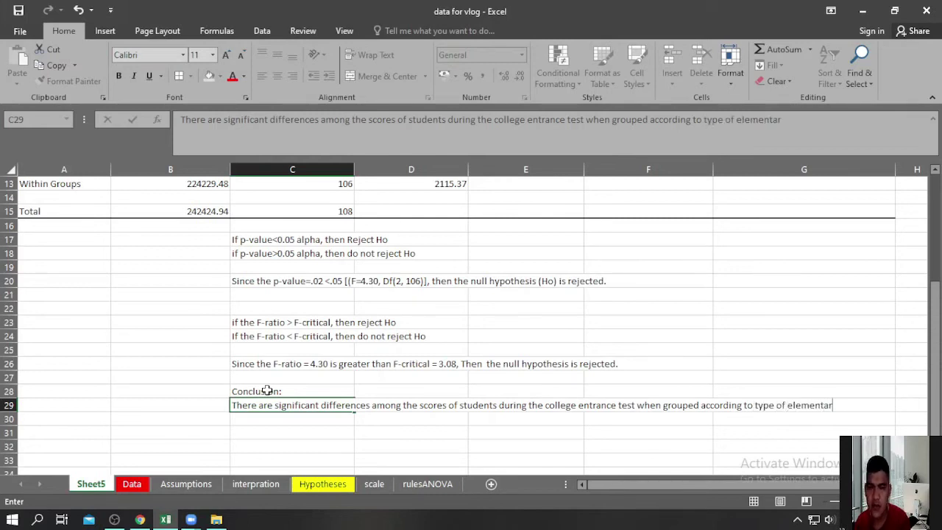
type("y school ")
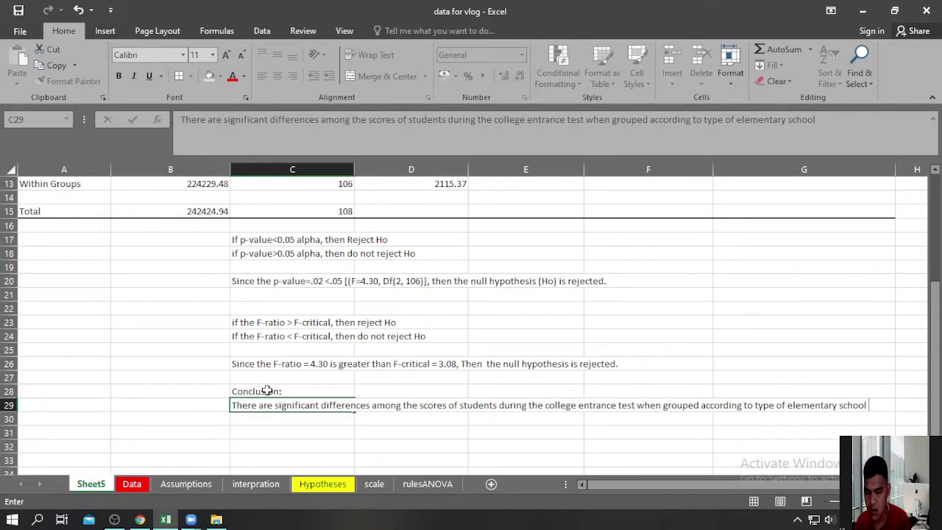
type("graduateds")
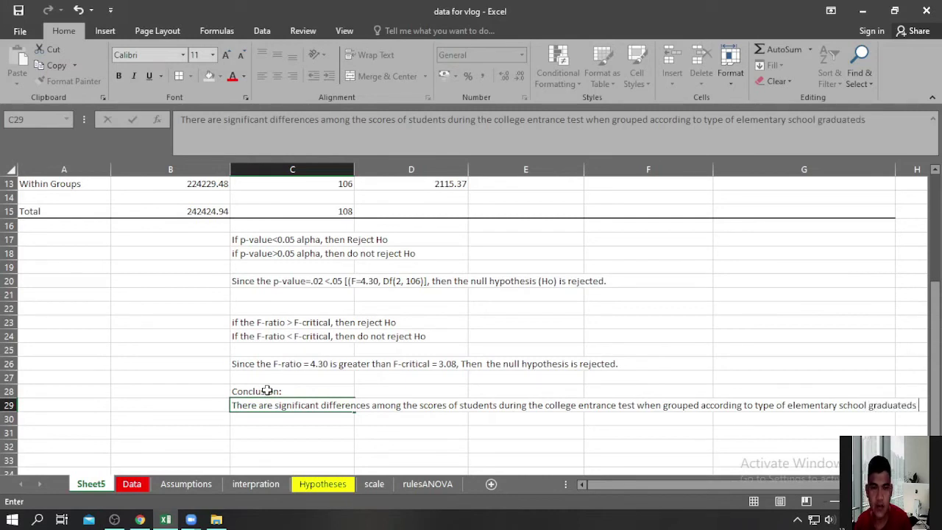
type(" from.")
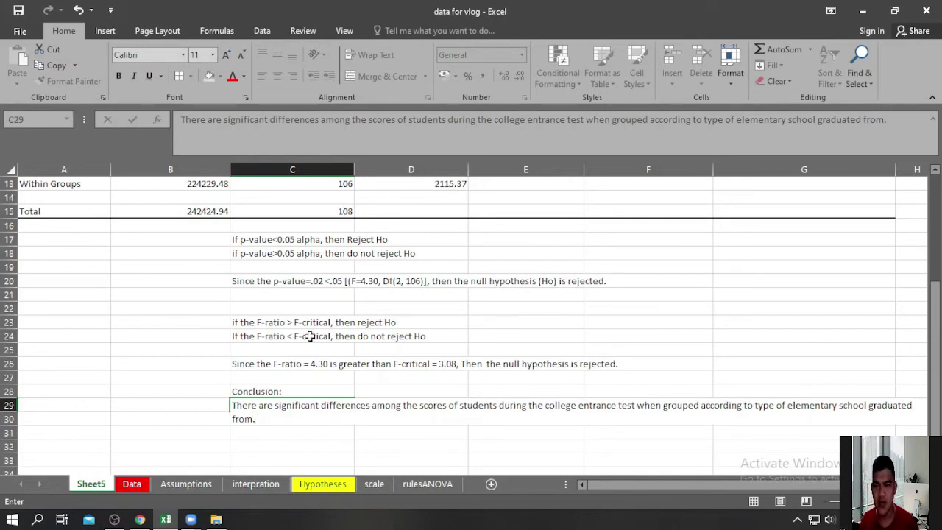
left_click(333, 422)
Wrap the conclusion text in C29 and widen column C to about two and a half times its width
left_click(346, 406)
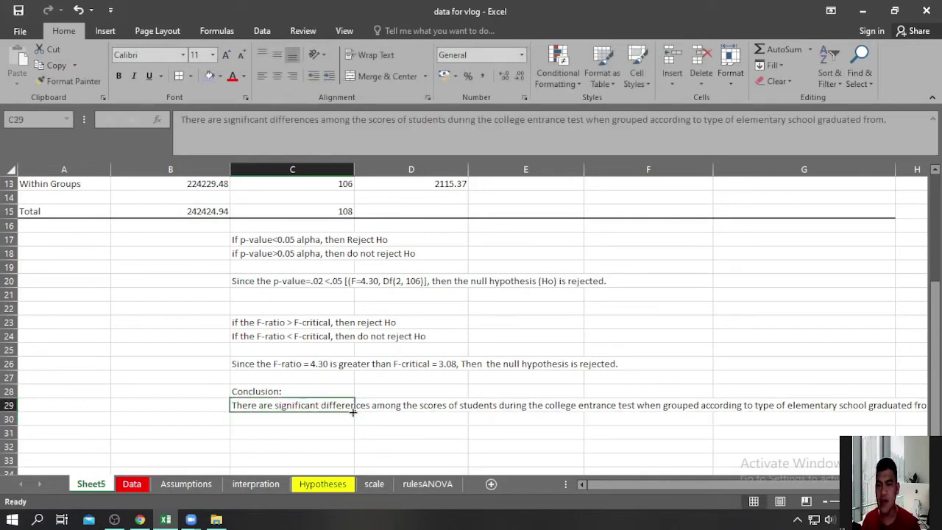
left_click(372, 55)
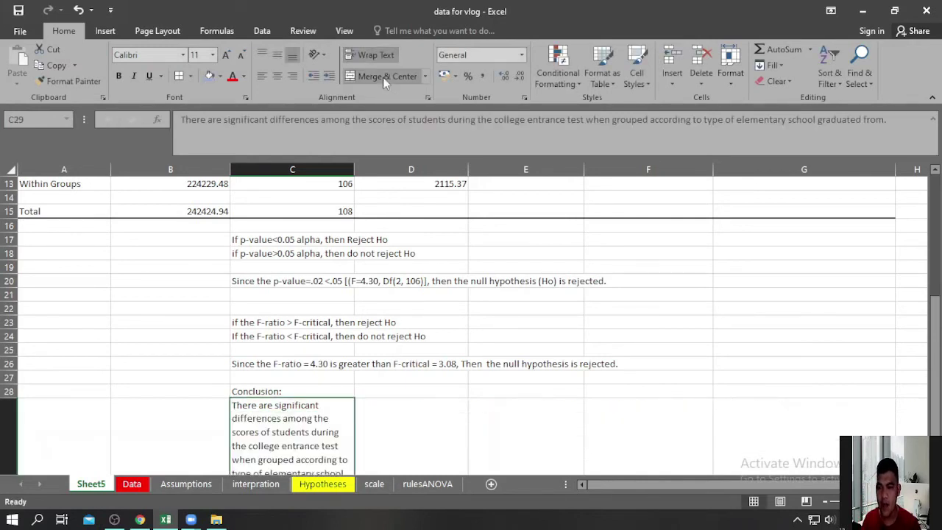
scroll(371, 296, "down", 4)
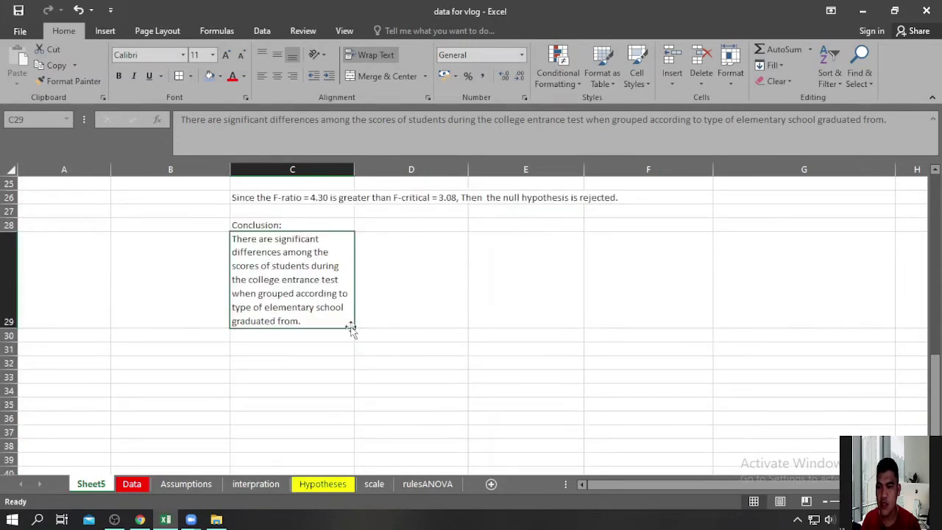
left_click_drag(356, 327, 604, 309)
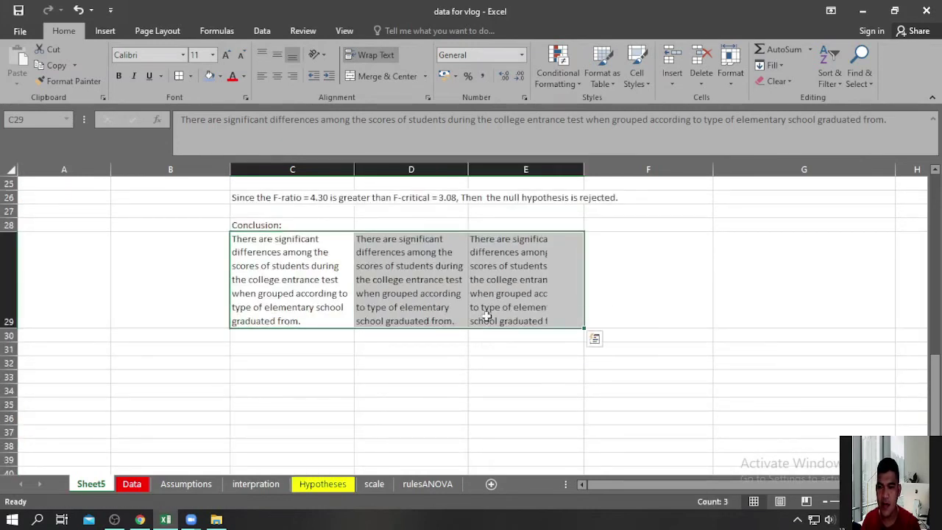
key("ctrl+z")
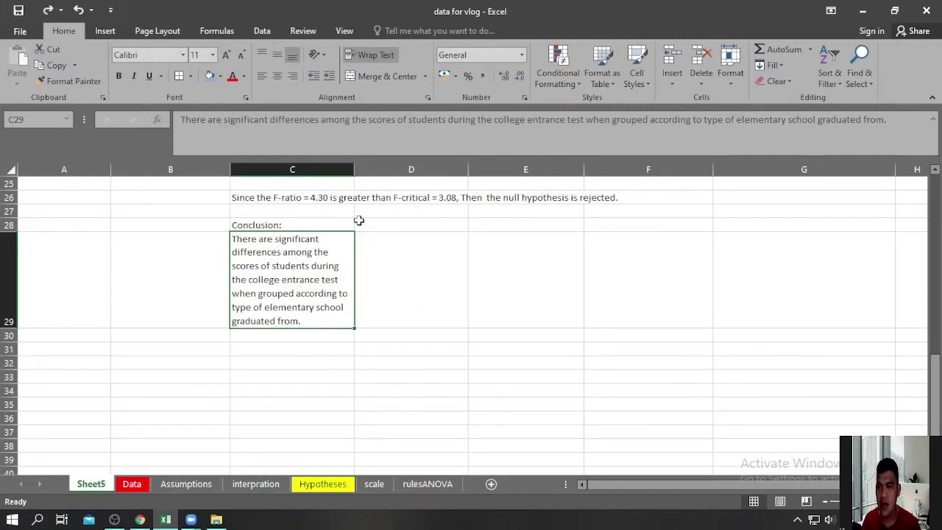
left_click_drag(354, 169, 536, 169)
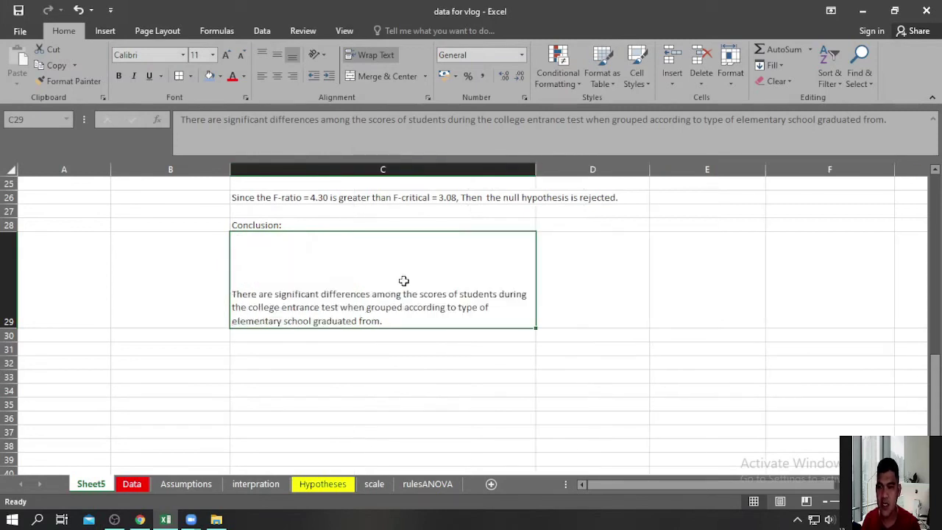
Review the written decision rules and conclusions, and examine the Barrio and Central averages in the SUMMARY table
scroll(466, 357, "up", 2)
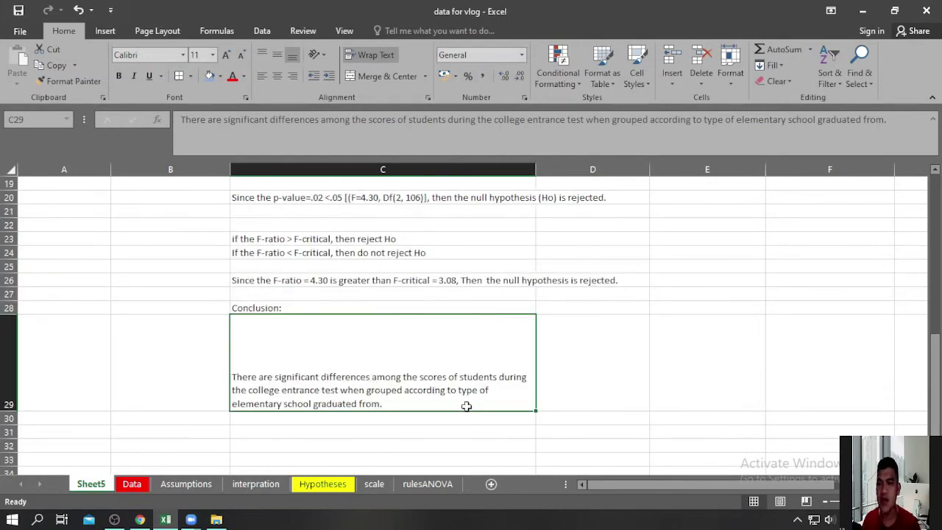
scroll(611, 374, "down", 1)
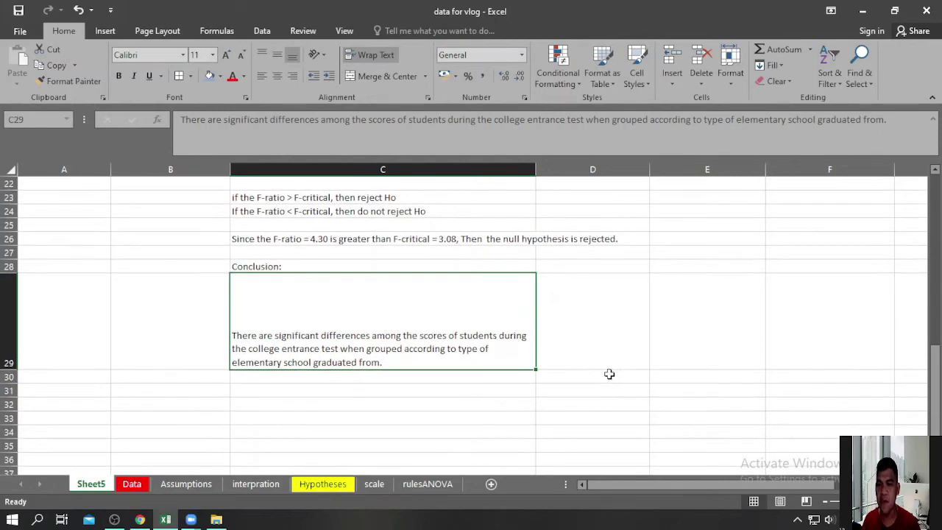
scroll(607, 373, "up", 3)
scroll(606, 355, "down", 2)
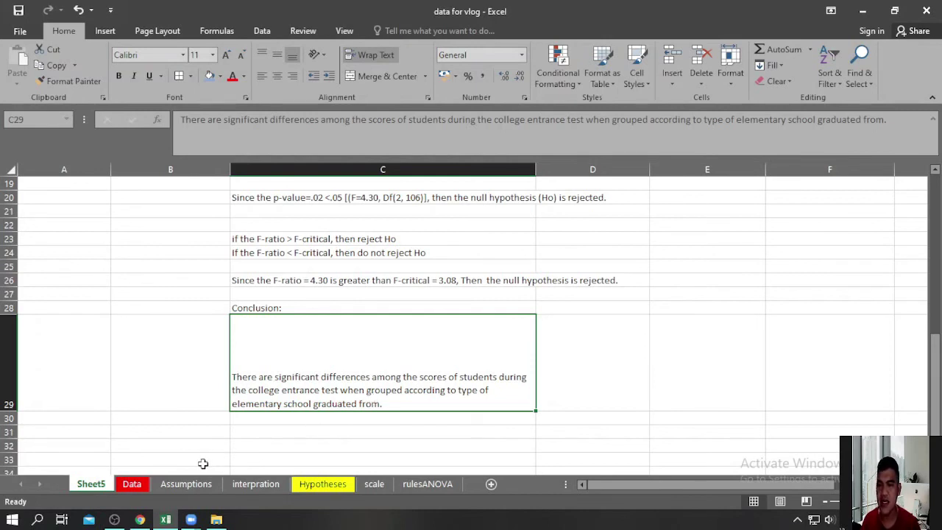
scroll(317, 404, "up", 6)
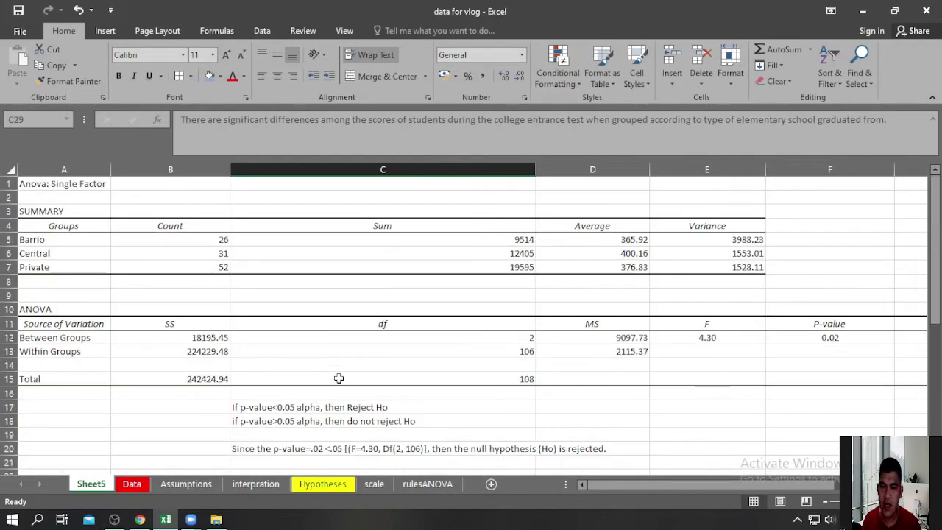
left_click(641, 238)
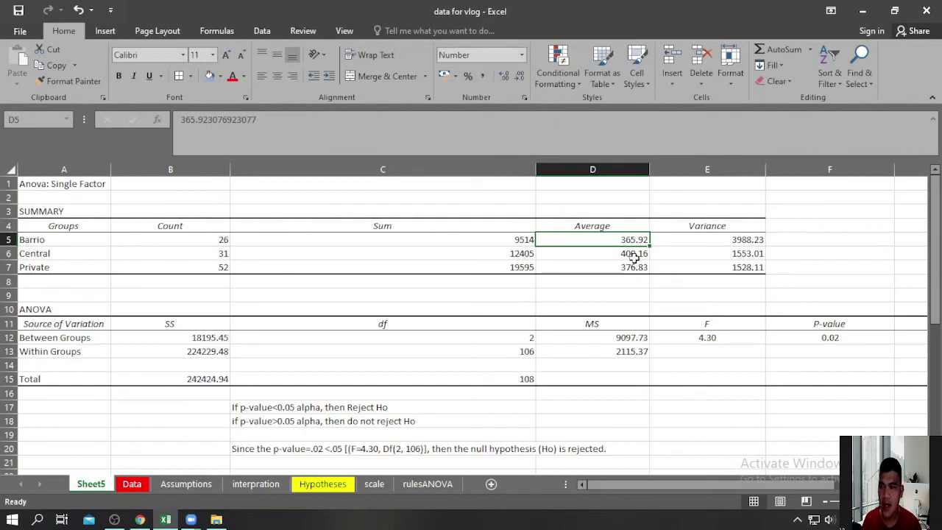
left_click(638, 254)
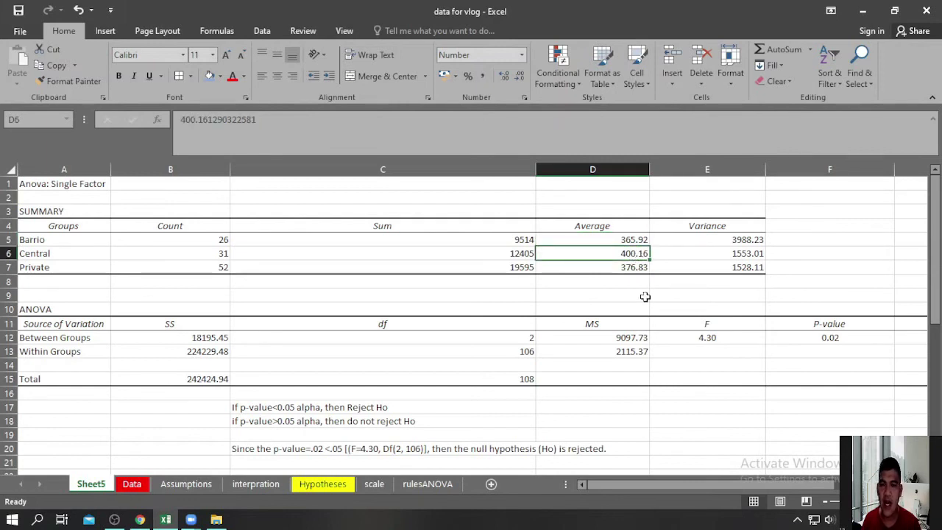
Compare the Barrio and Private group averages in the SUMMARY table
left_click(638, 239)
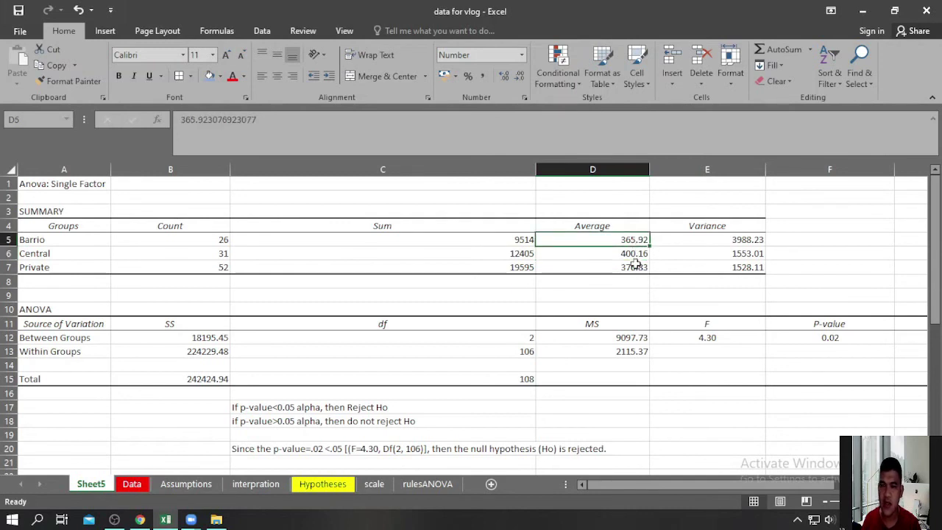
left_click(636, 267)
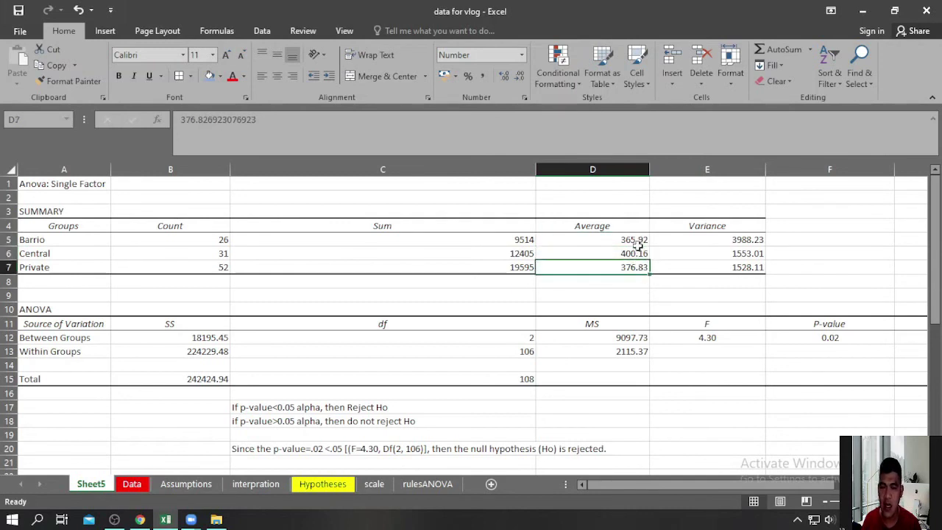
left_click(634, 238)
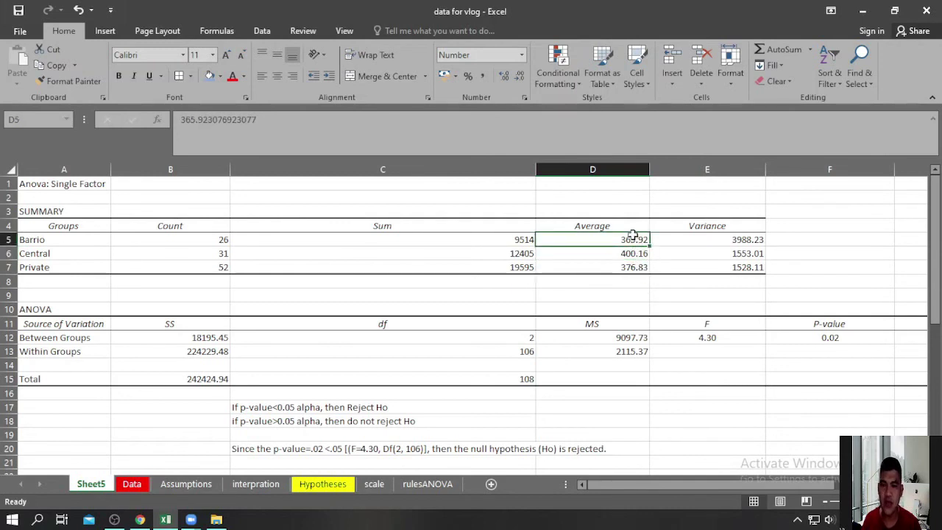
left_click(633, 267)
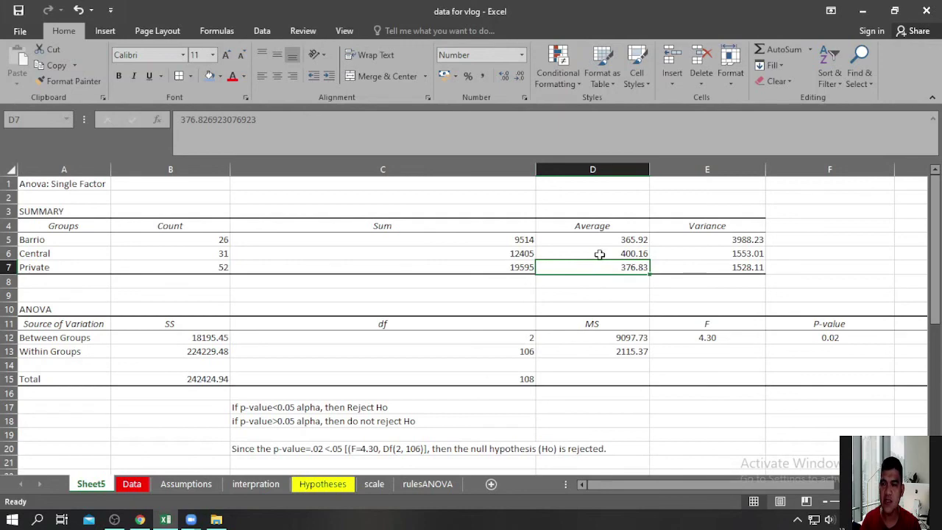
Review the ANOVA table, the p-value and F-ratio decision rules, and the written conclusion against the group summary
scroll(567, 276, "down", 2)
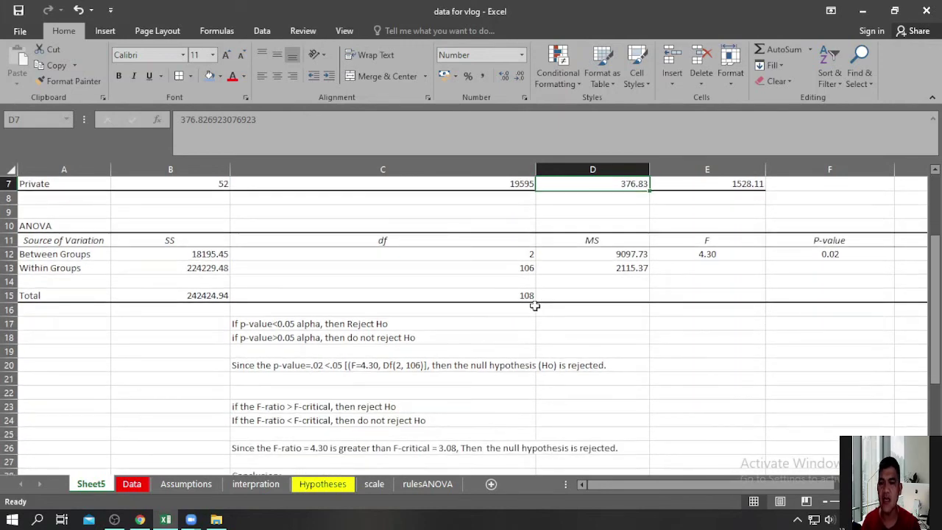
scroll(535, 306, "down", 2)
scroll(529, 305, "down", 2)
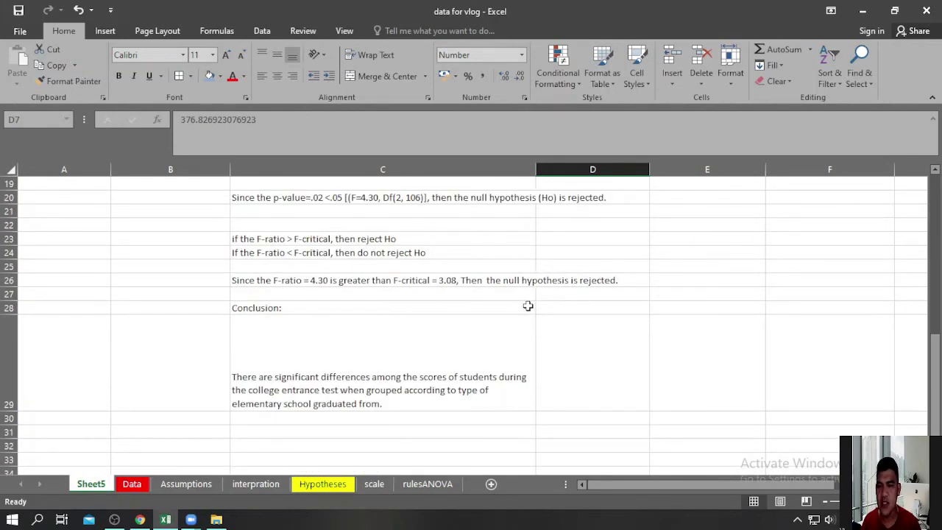
scroll(508, 309, "up", 5)
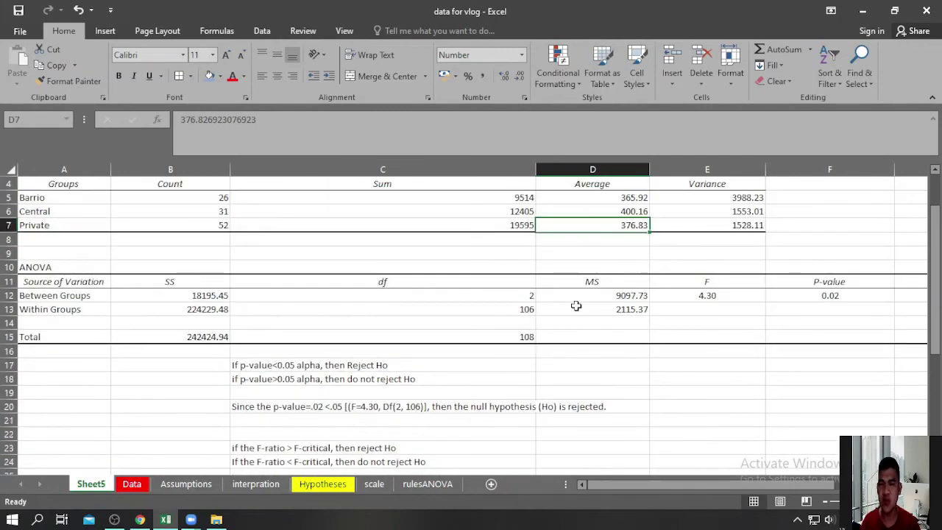
scroll(565, 348, "down", 1)
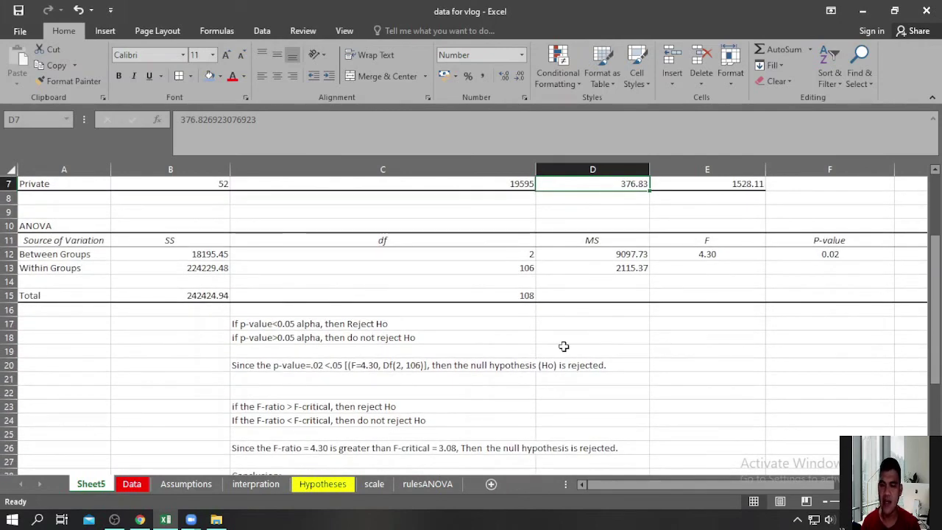
scroll(564, 346, "down", 6)
scroll(562, 327, "up", 4)
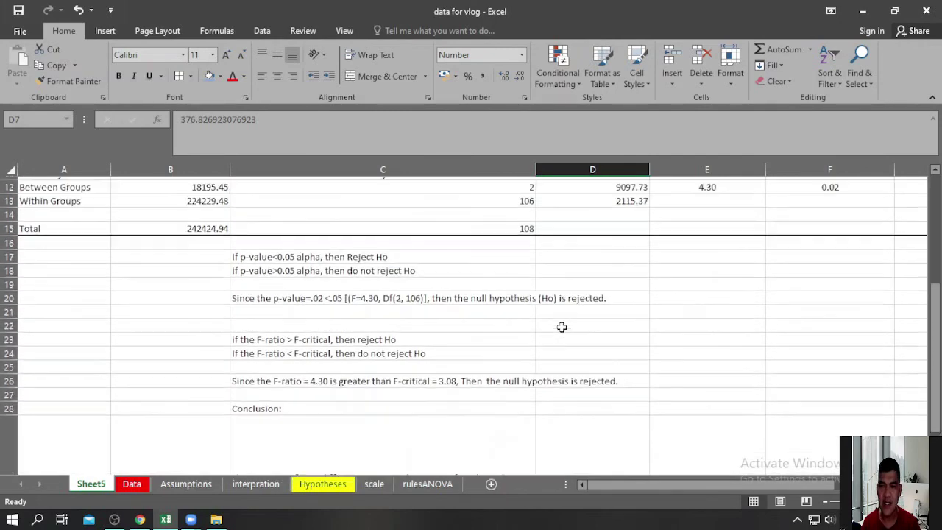
scroll(562, 326, "up", 3)
scroll(557, 312, "down", 2)
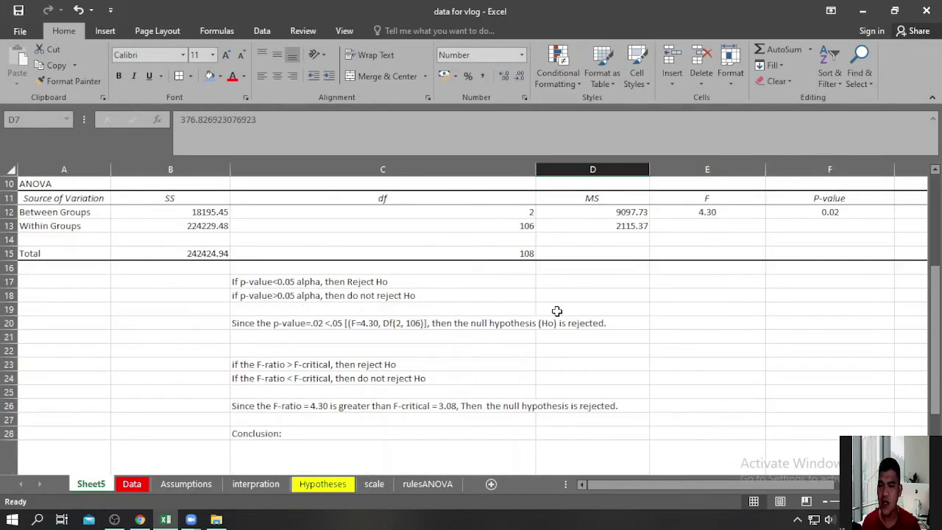
scroll(558, 310, "down", 2)
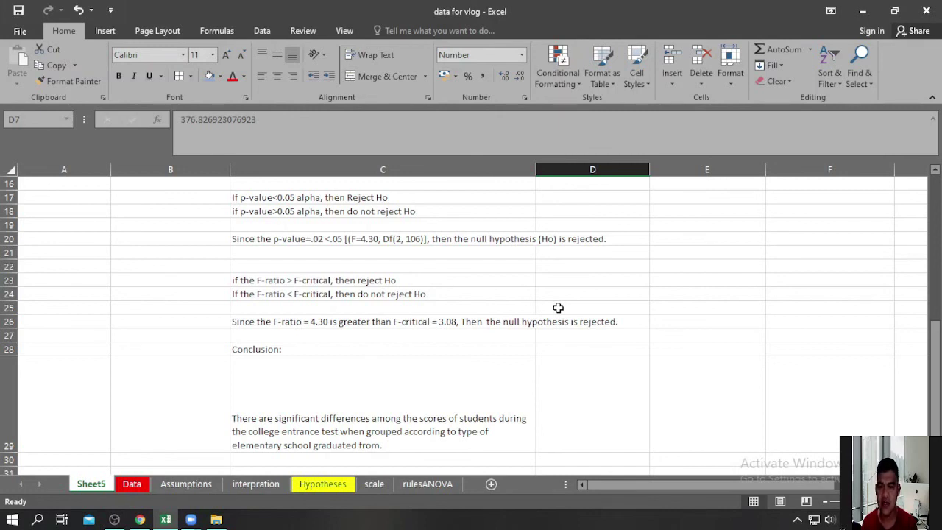
scroll(567, 328, "up", 5)
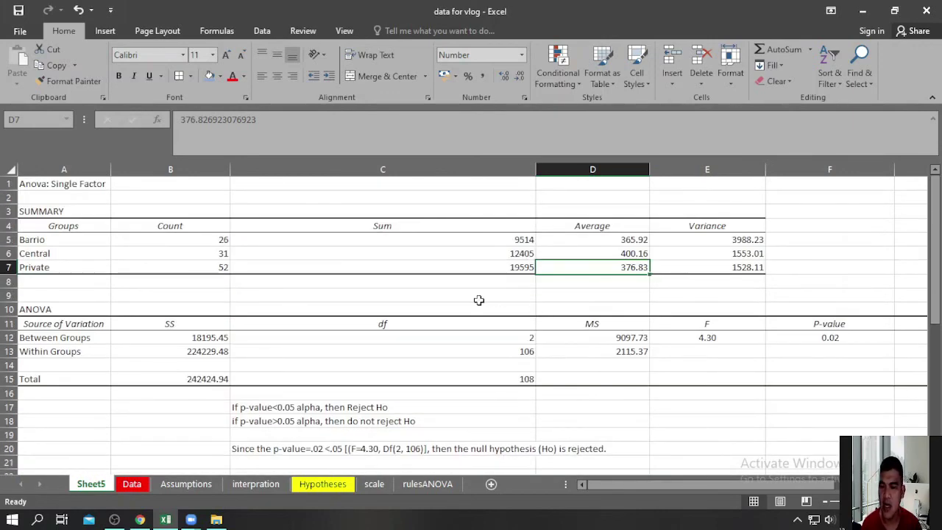
scroll(475, 297, "down", 2)
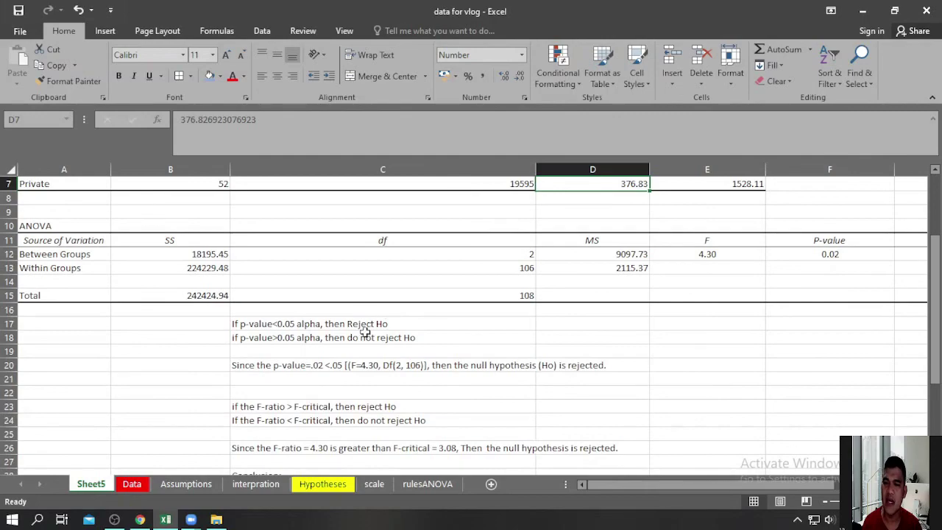
key("F2")
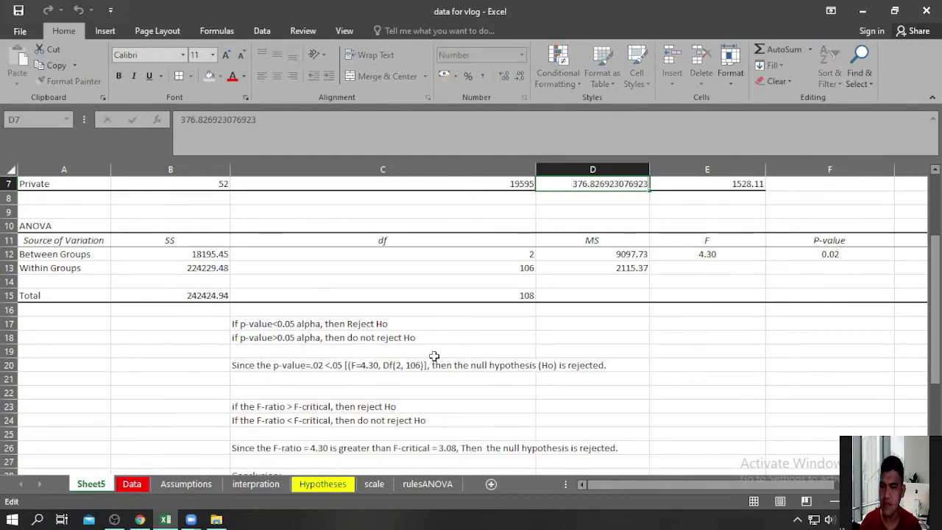